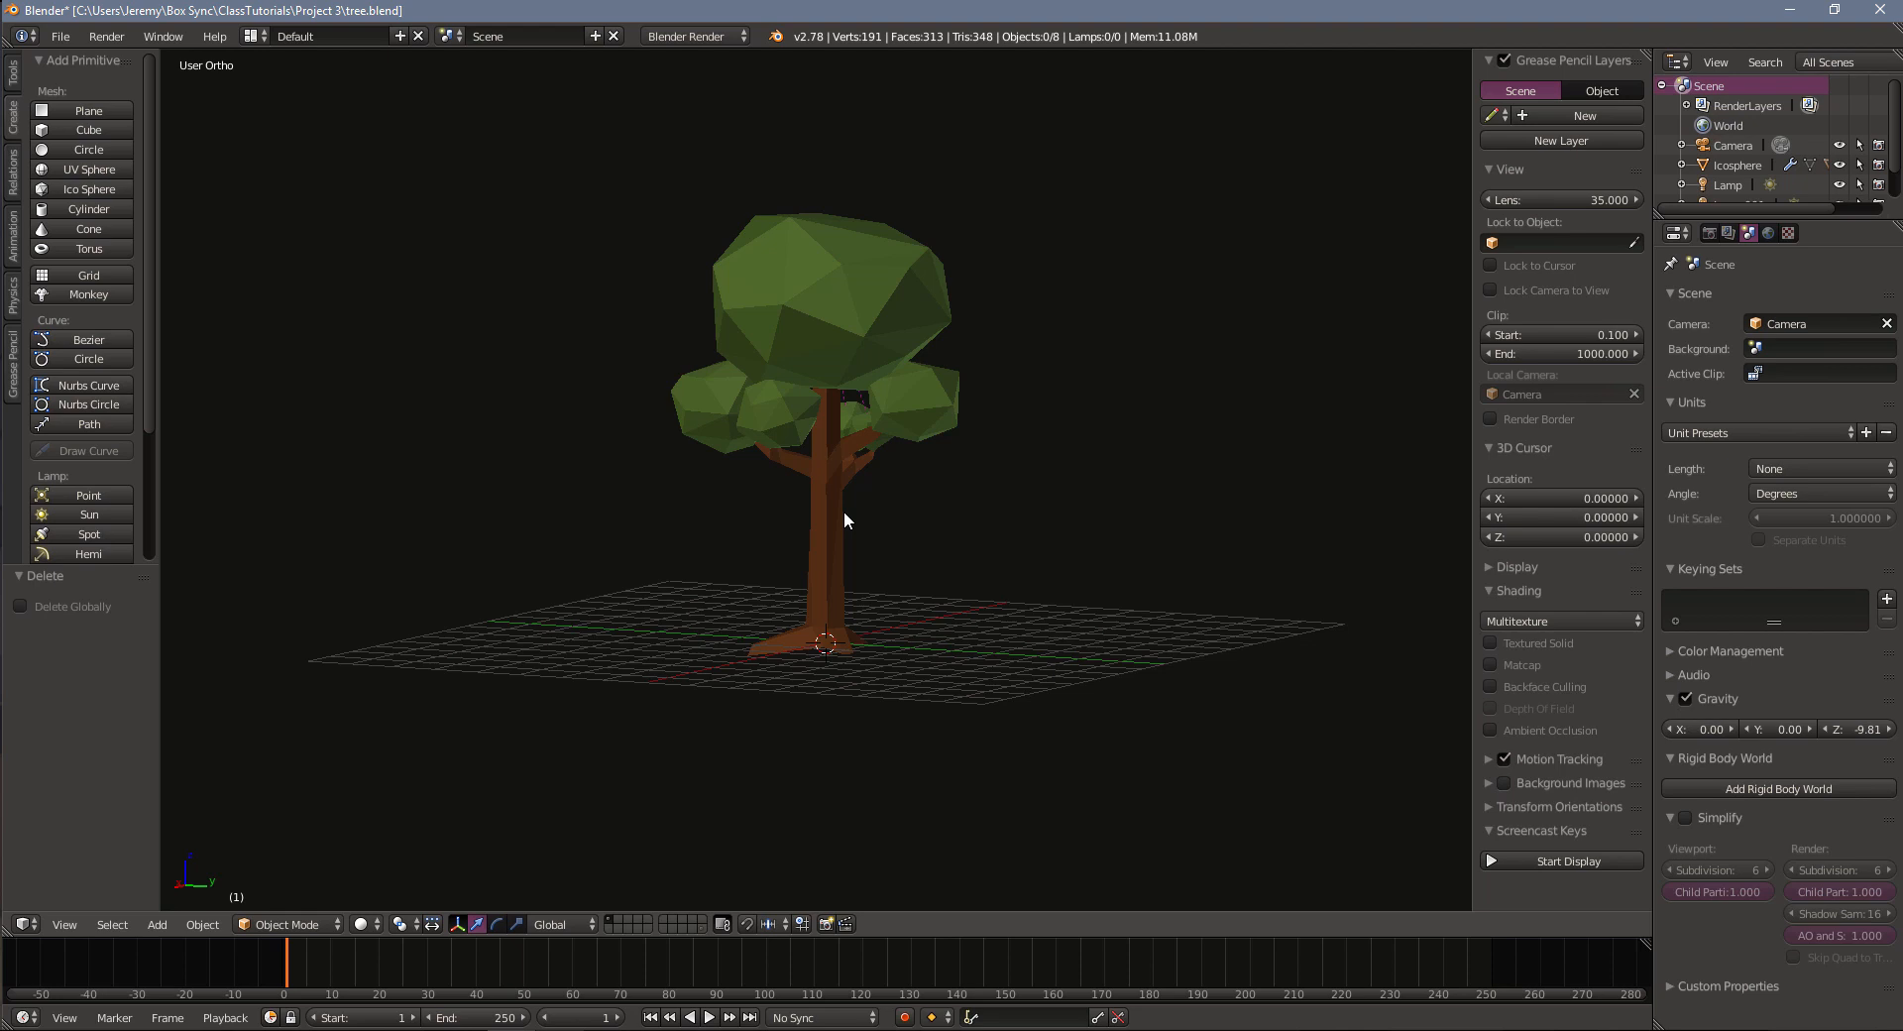
Step: Inspect the tree's separate foliage and trunk objects and the Displace and Decimate modifiers on the large upper foliage
middle_drag(883, 531, 851, 563)
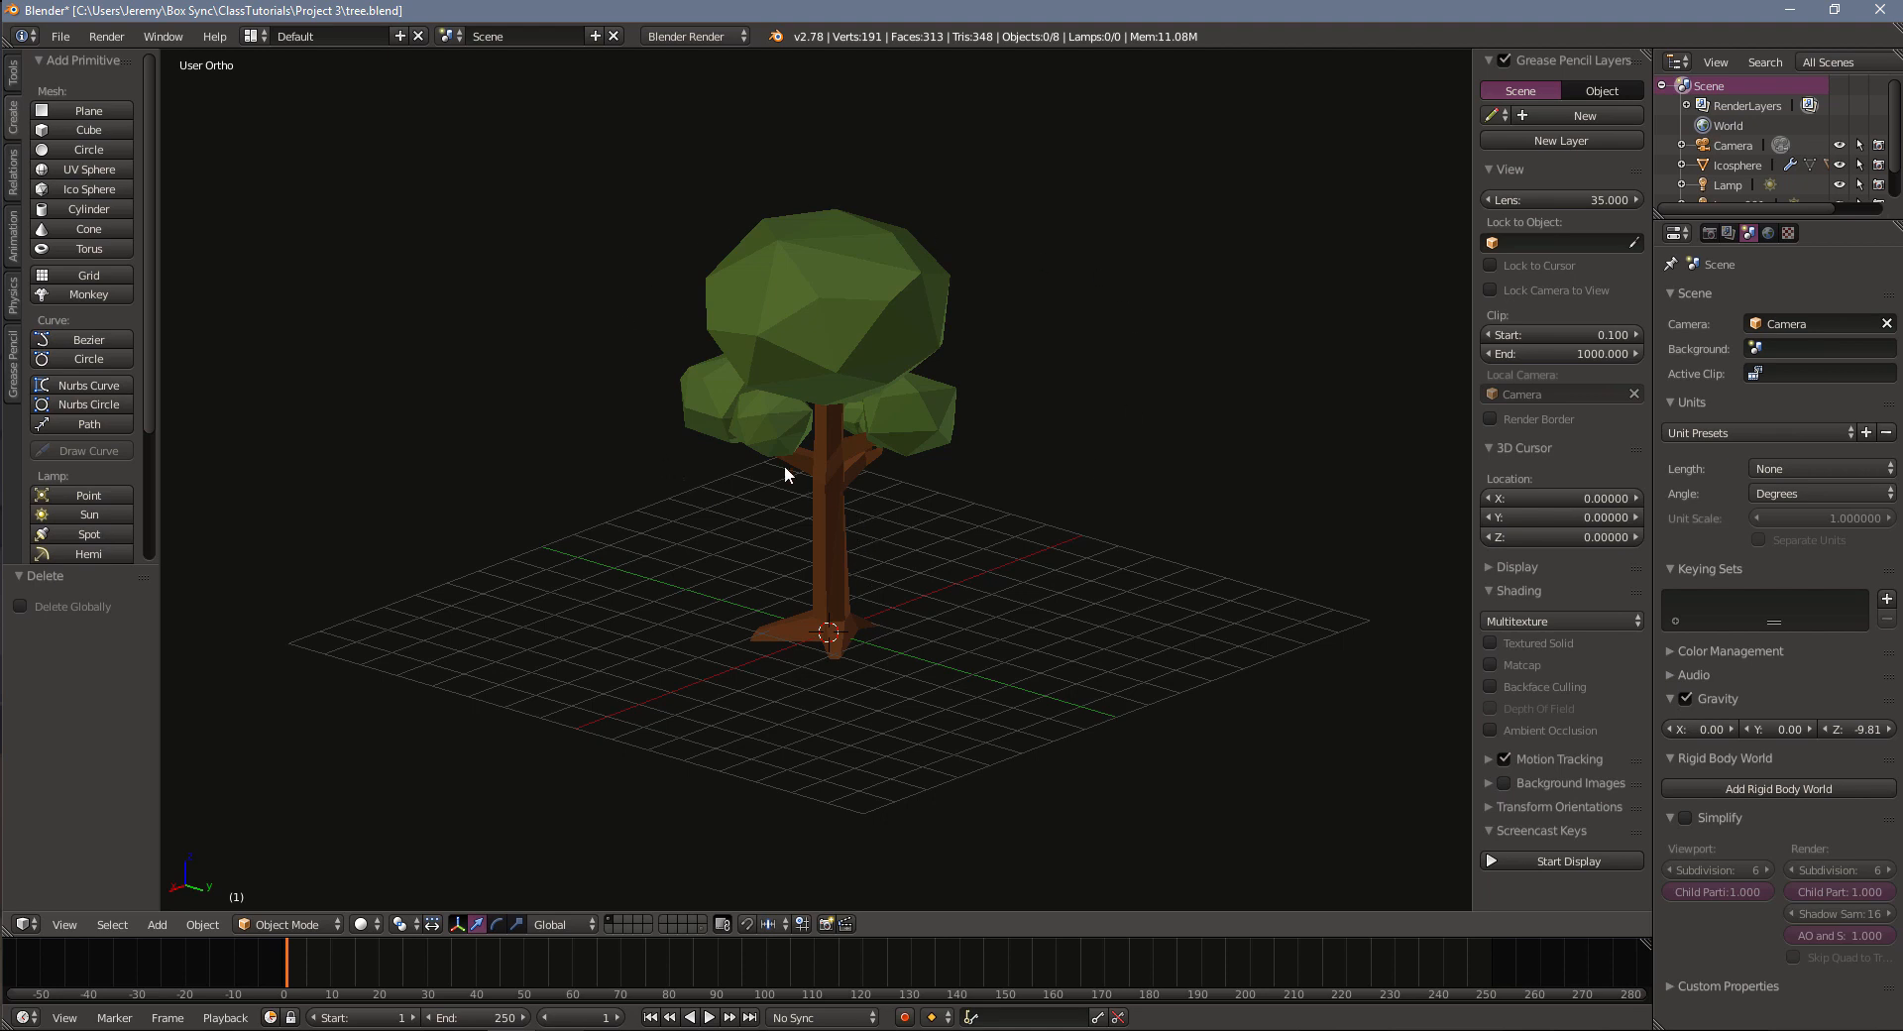
right_click(768, 416)
right_click(766, 415)
right_click(767, 415)
right_click(768, 416)
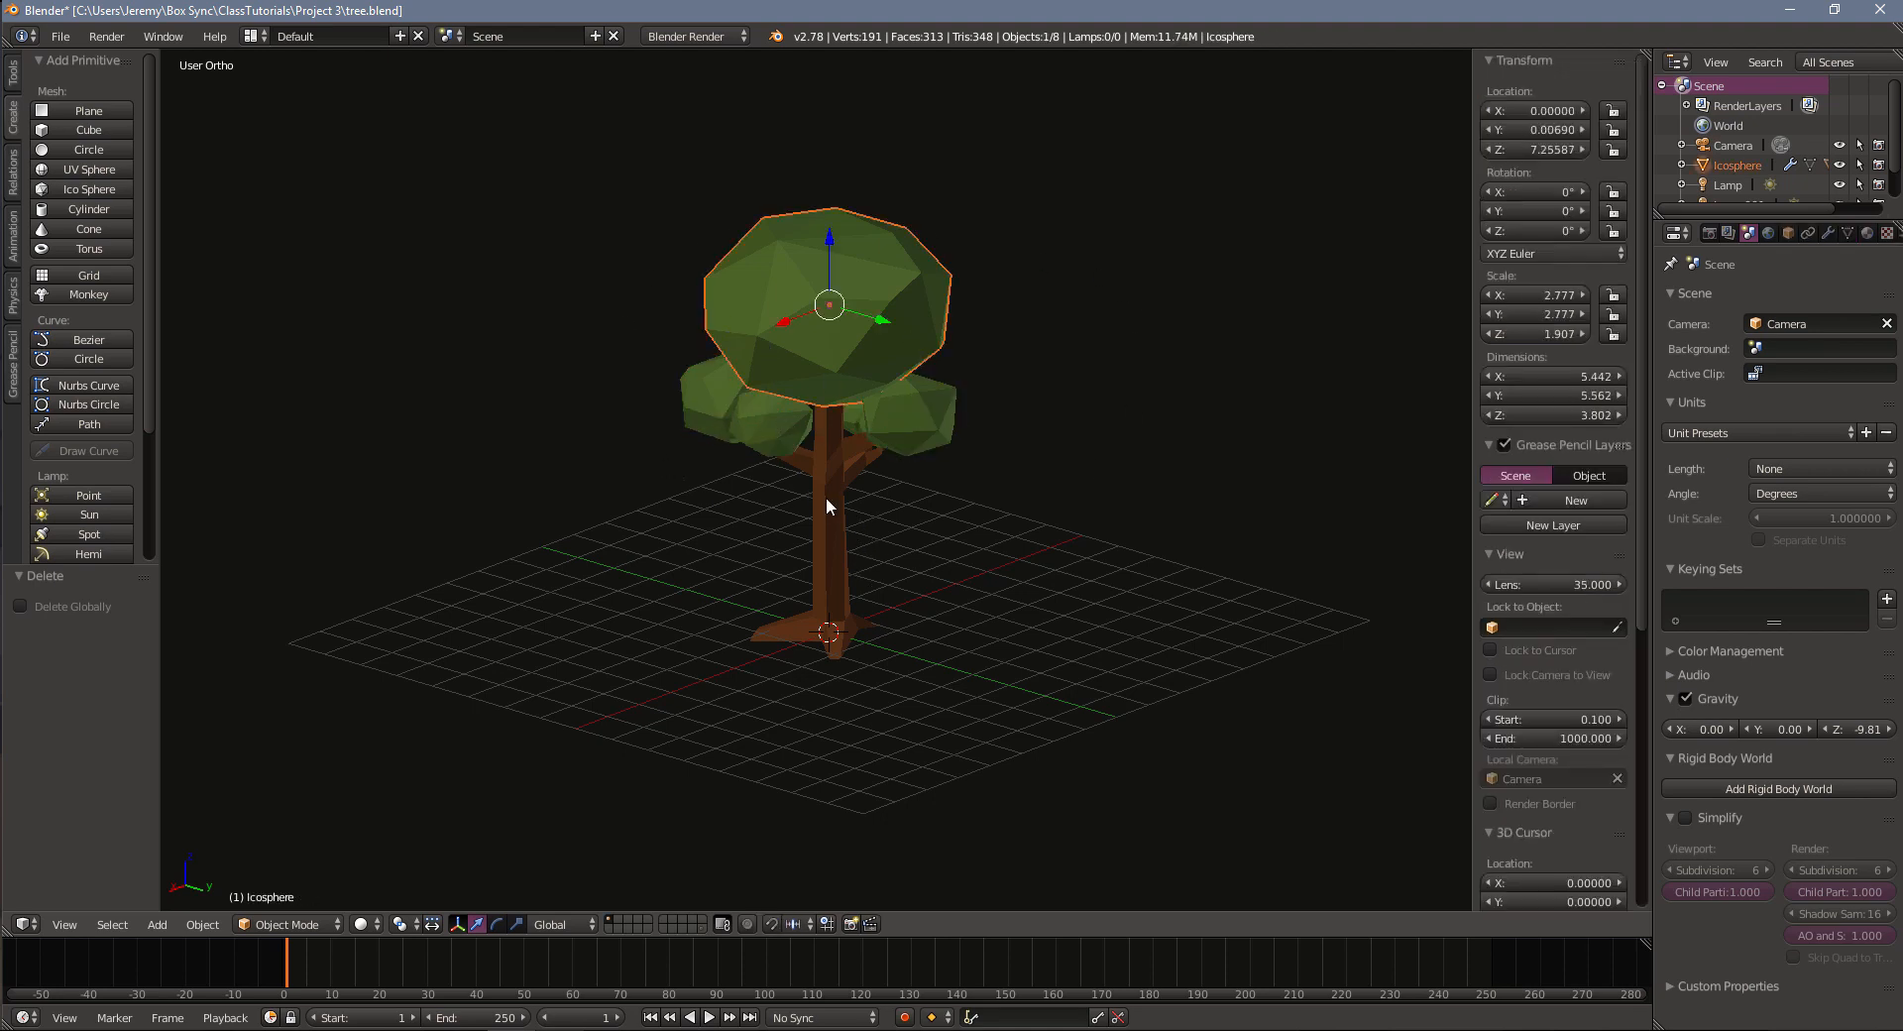
right_click(826, 505)
middle_drag(777, 535, 989, 551)
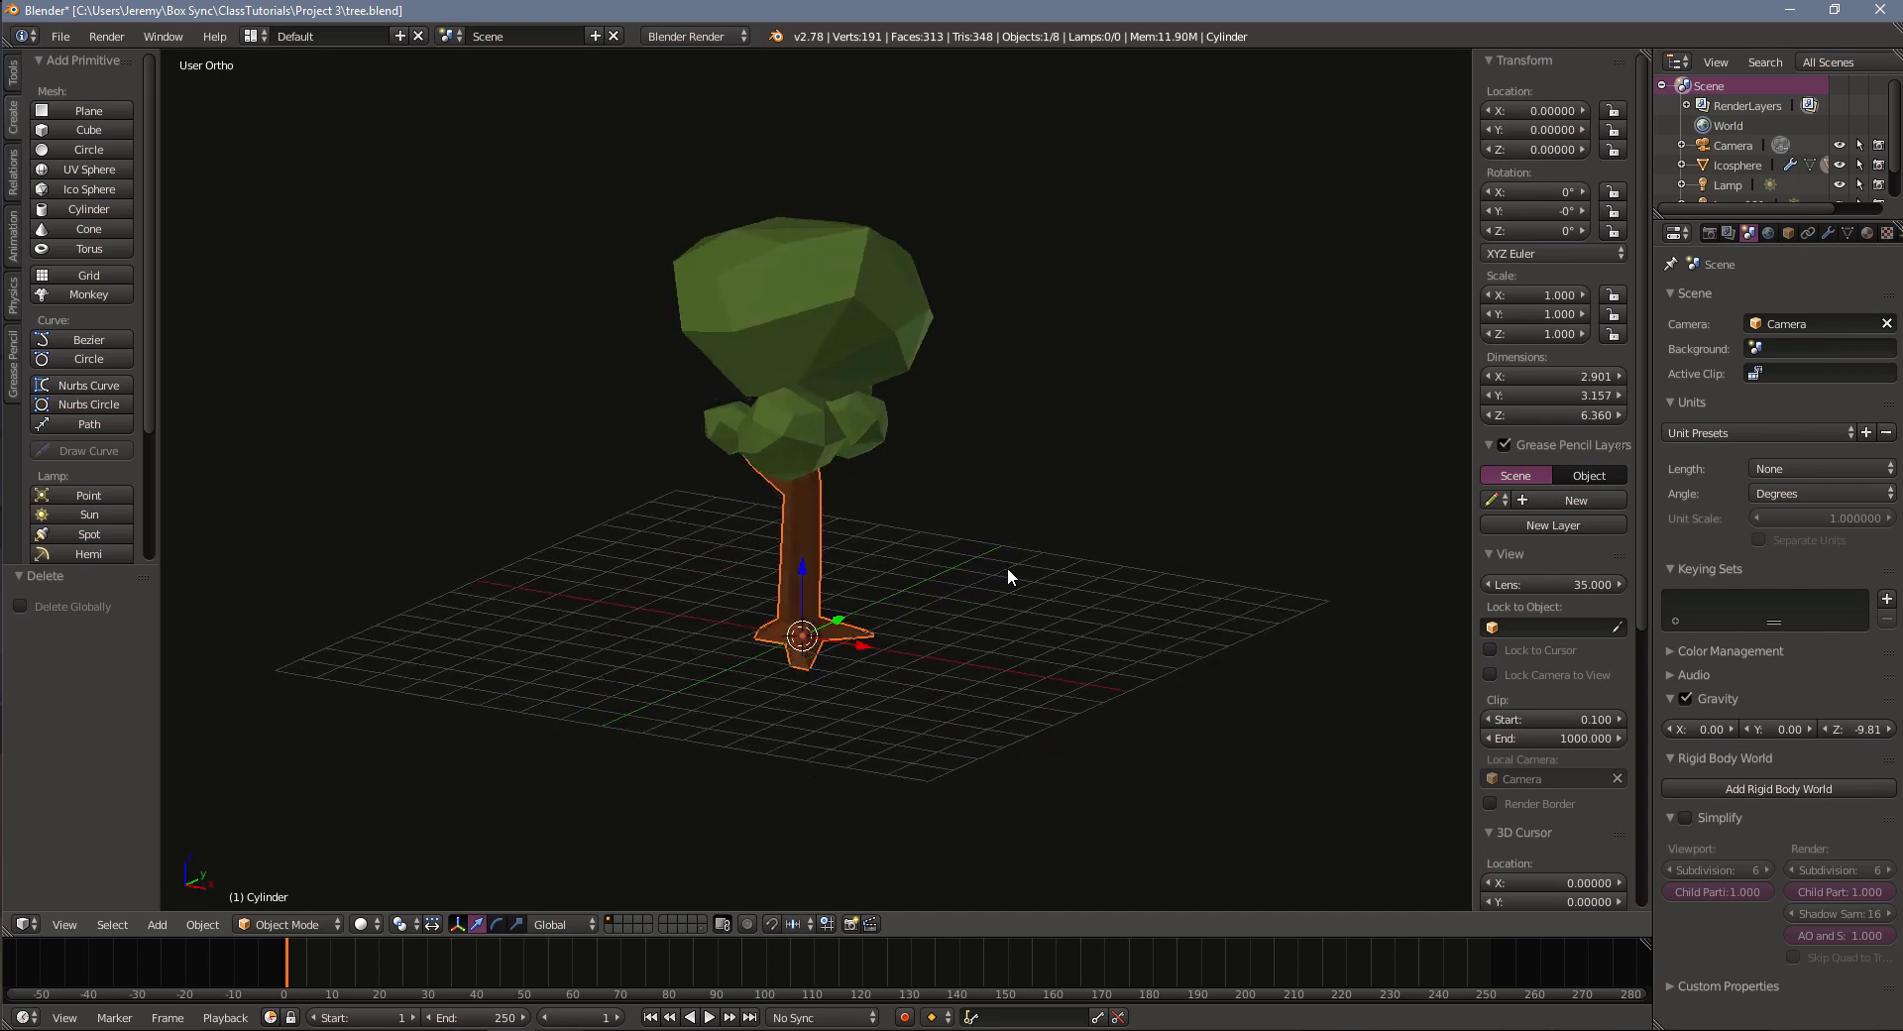
right_click(825, 331)
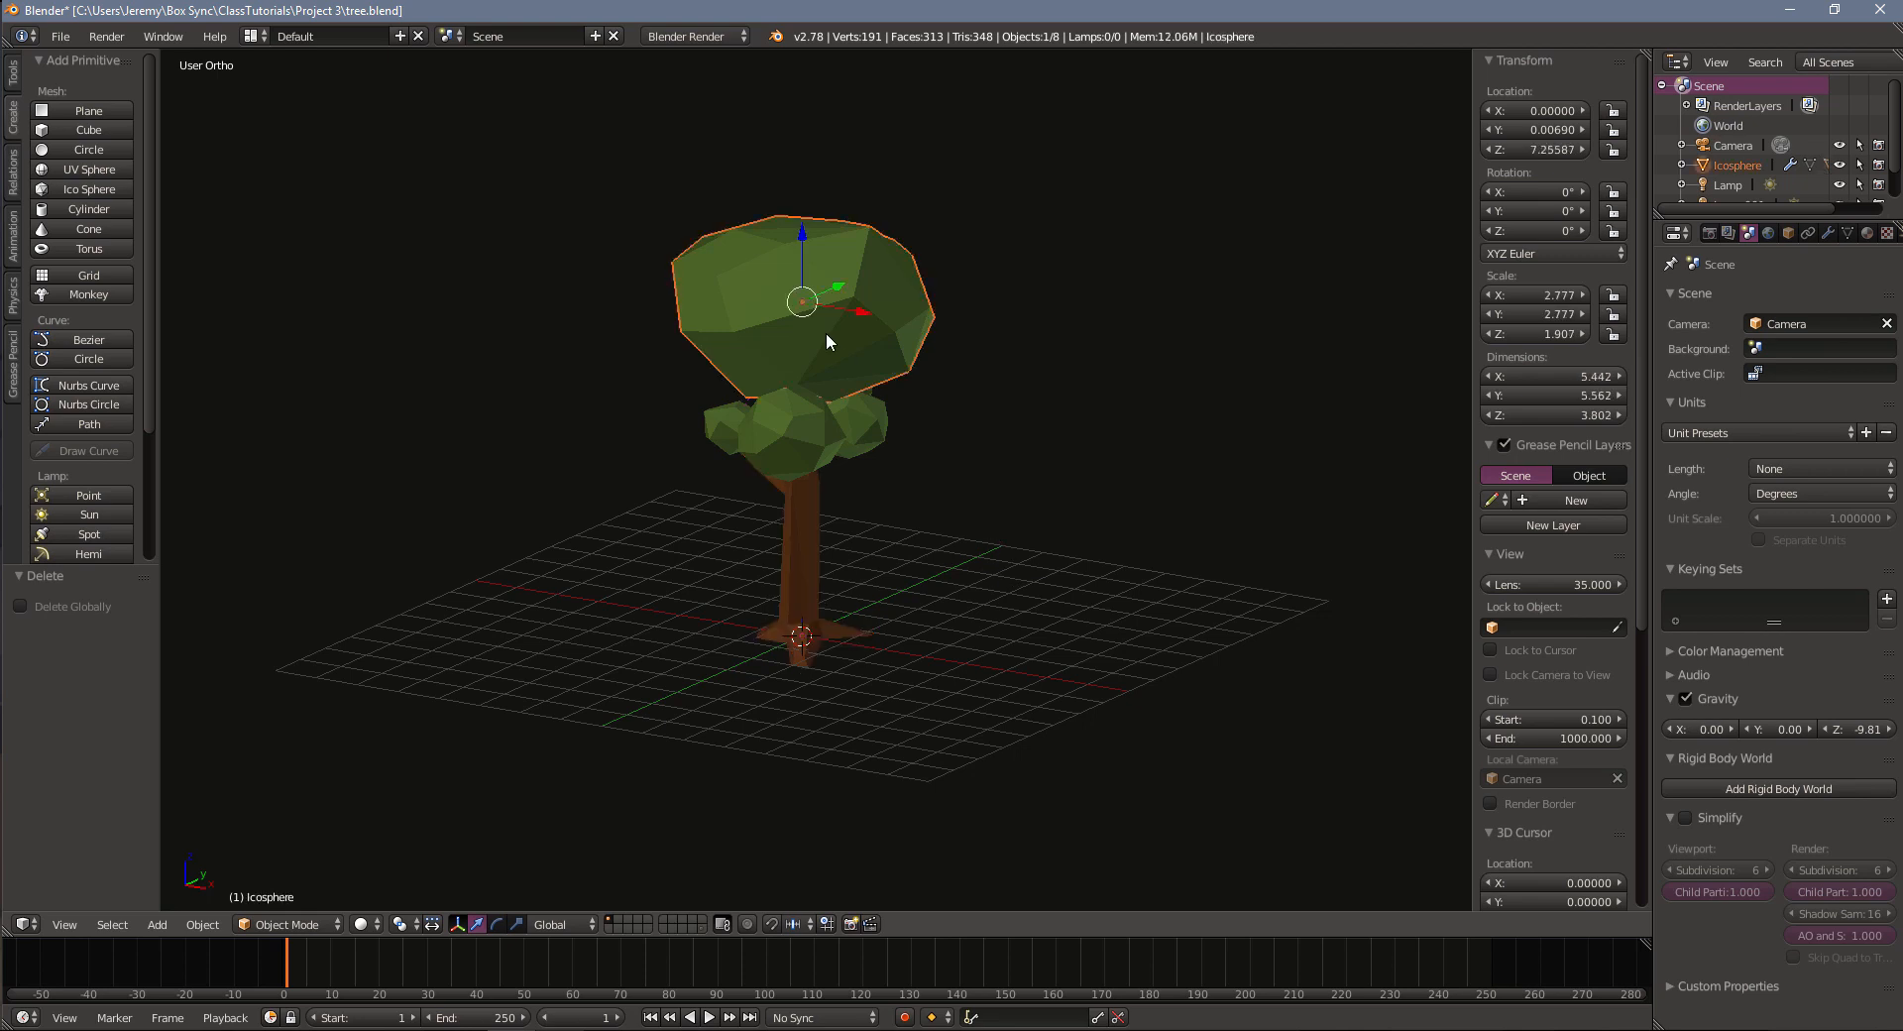
click(1830, 232)
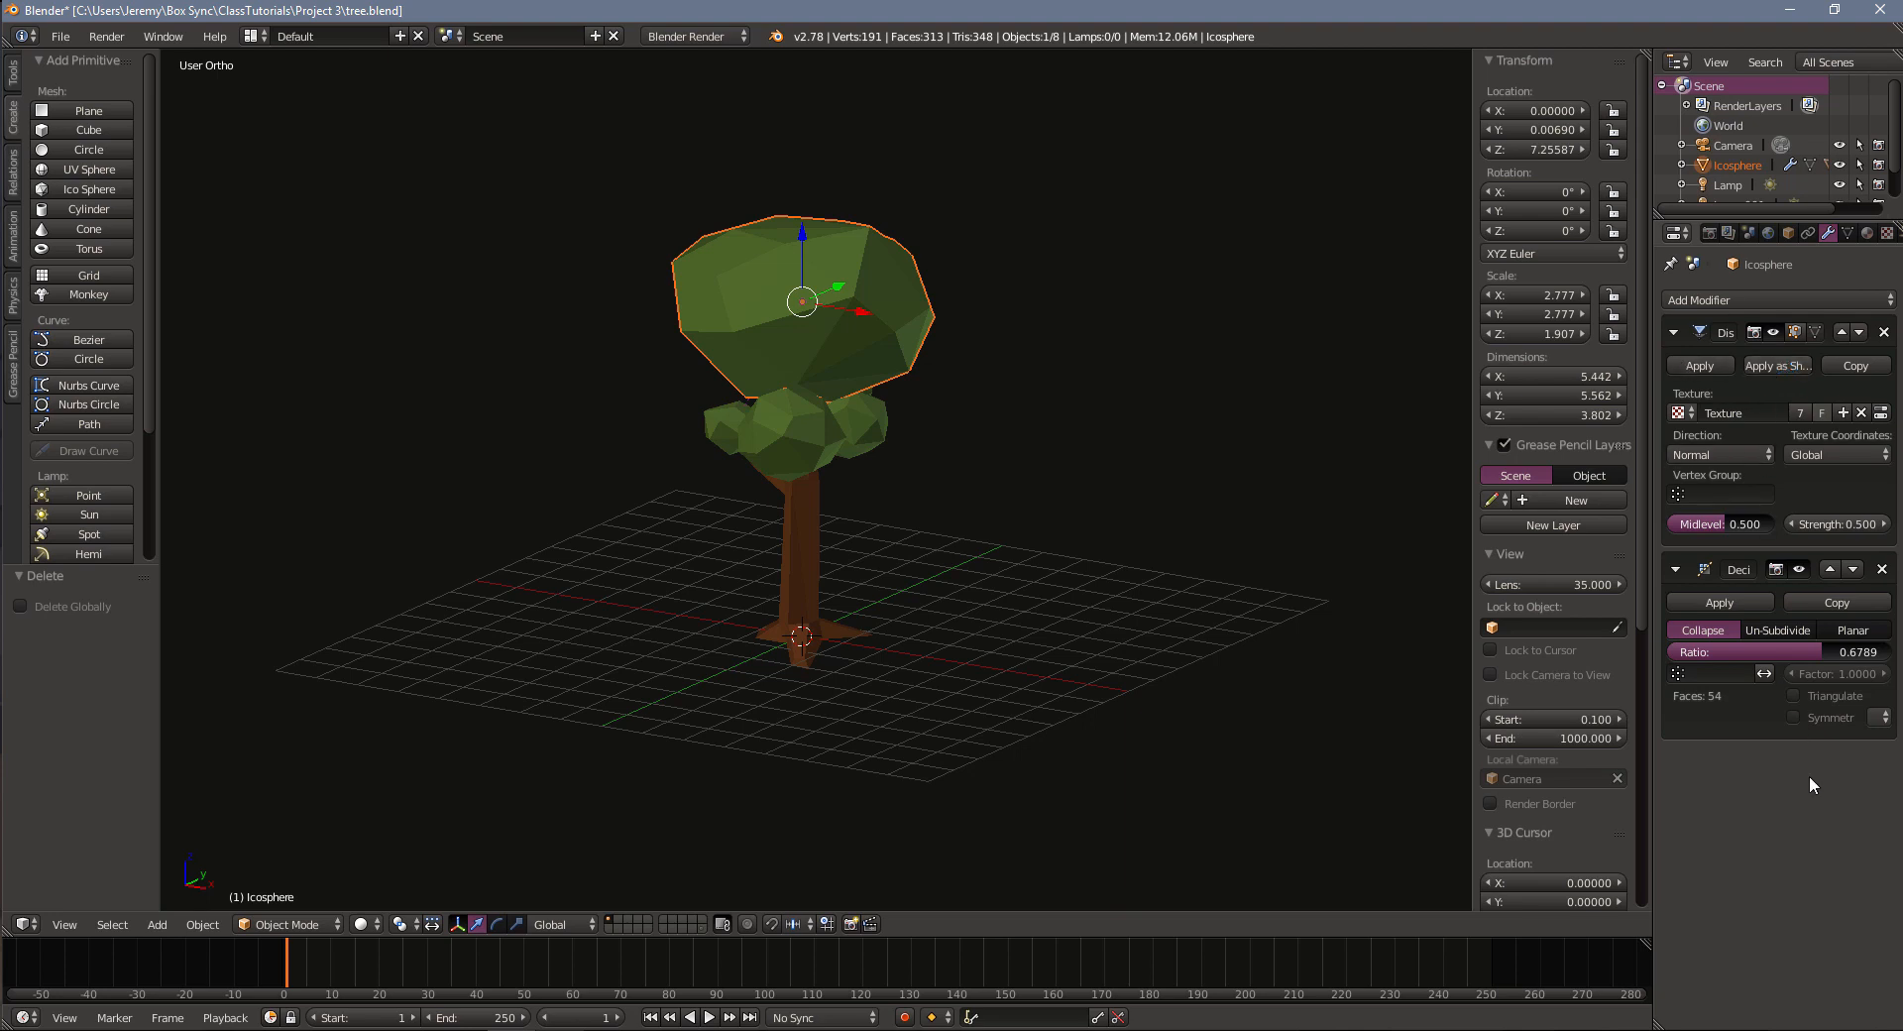
middle_drag(1214, 539, 1004, 549)
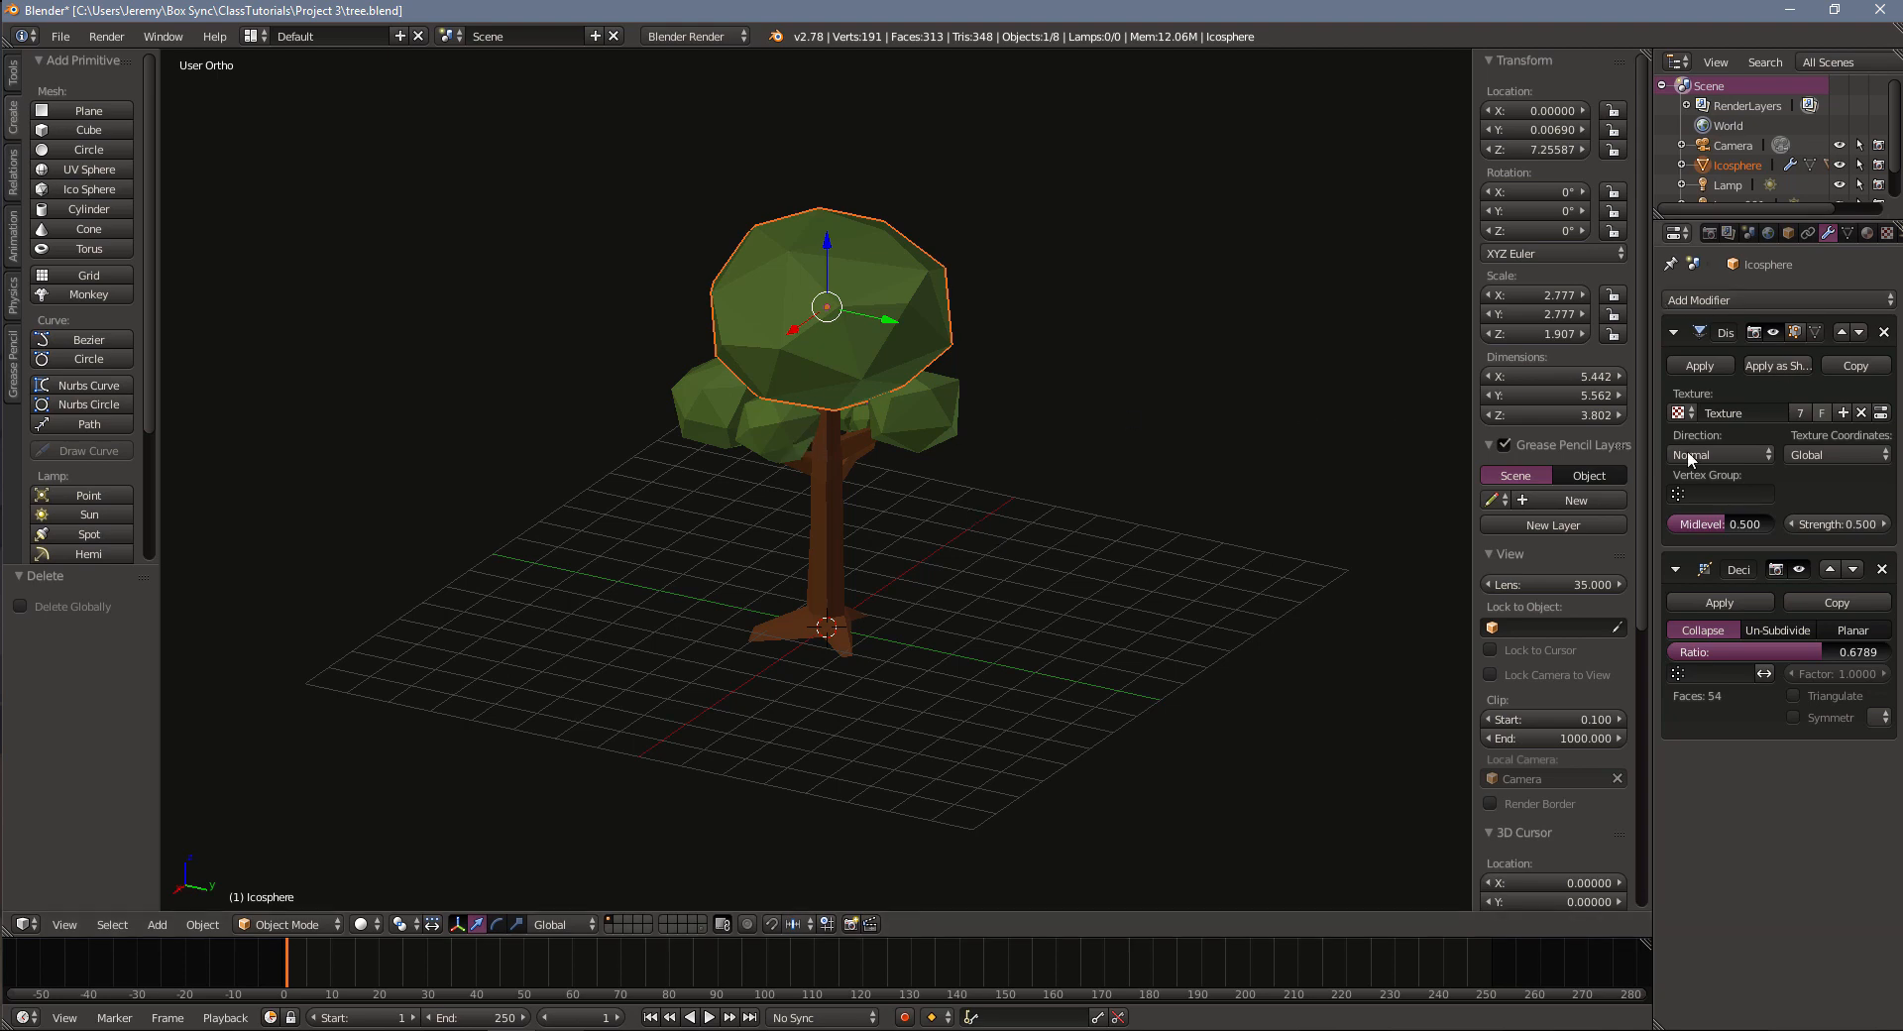
middle_drag(917, 547, 980, 557)
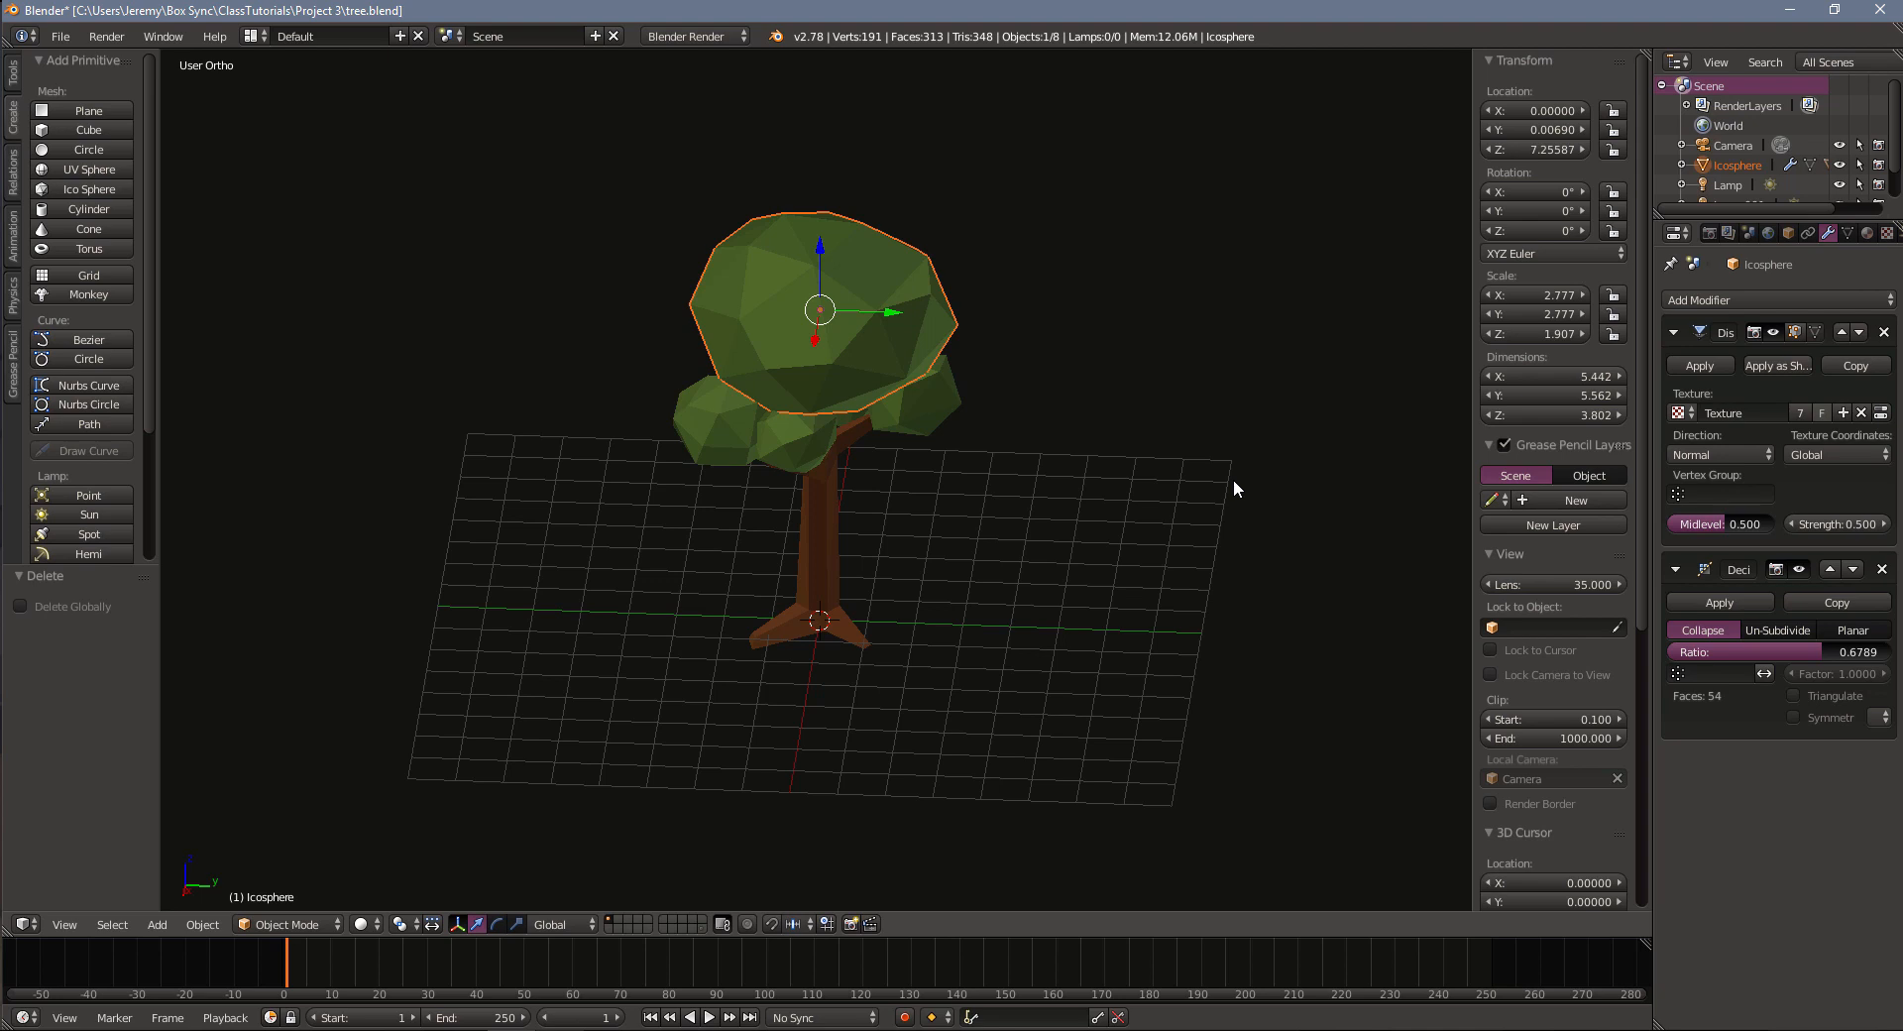
middle_drag(1188, 473, 1147, 477)
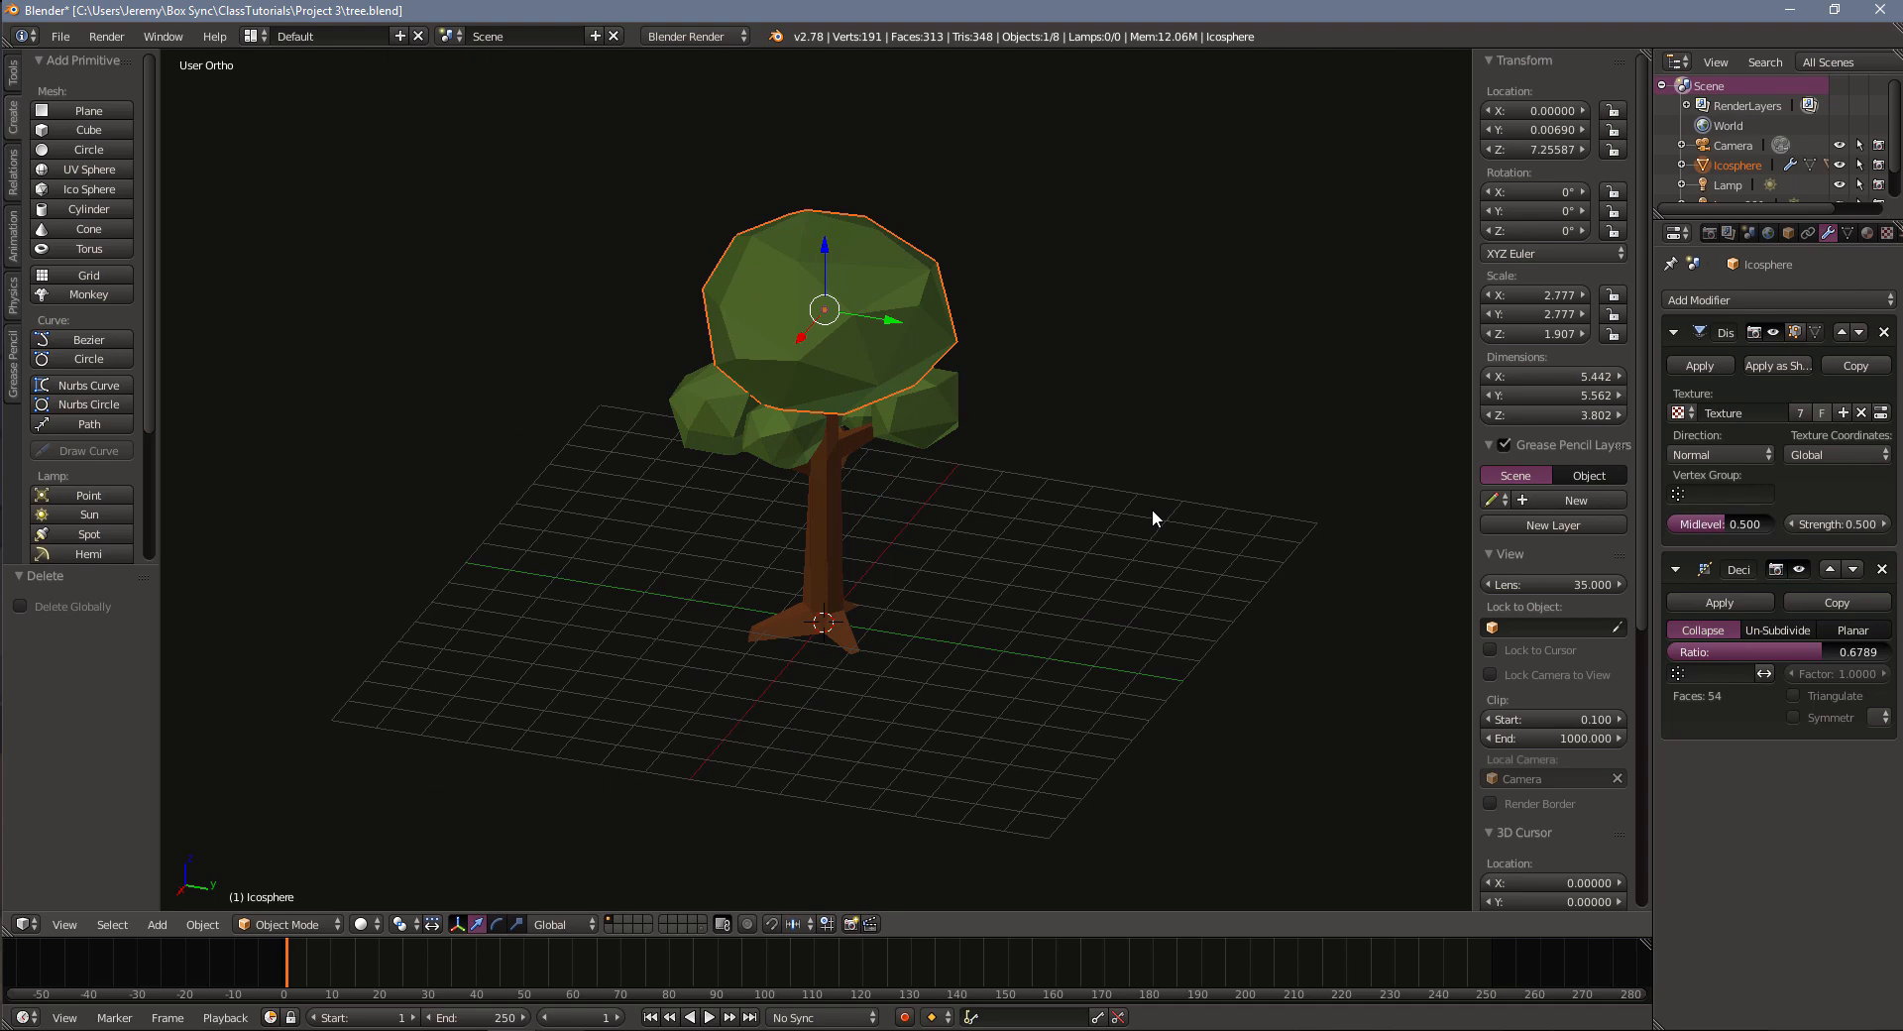
Step: Select all the tree's objects and convert them to Mesh from Curve/Meta/Surf/Text
key(a)
key(a)
middle_drag(1102, 508, 878, 509)
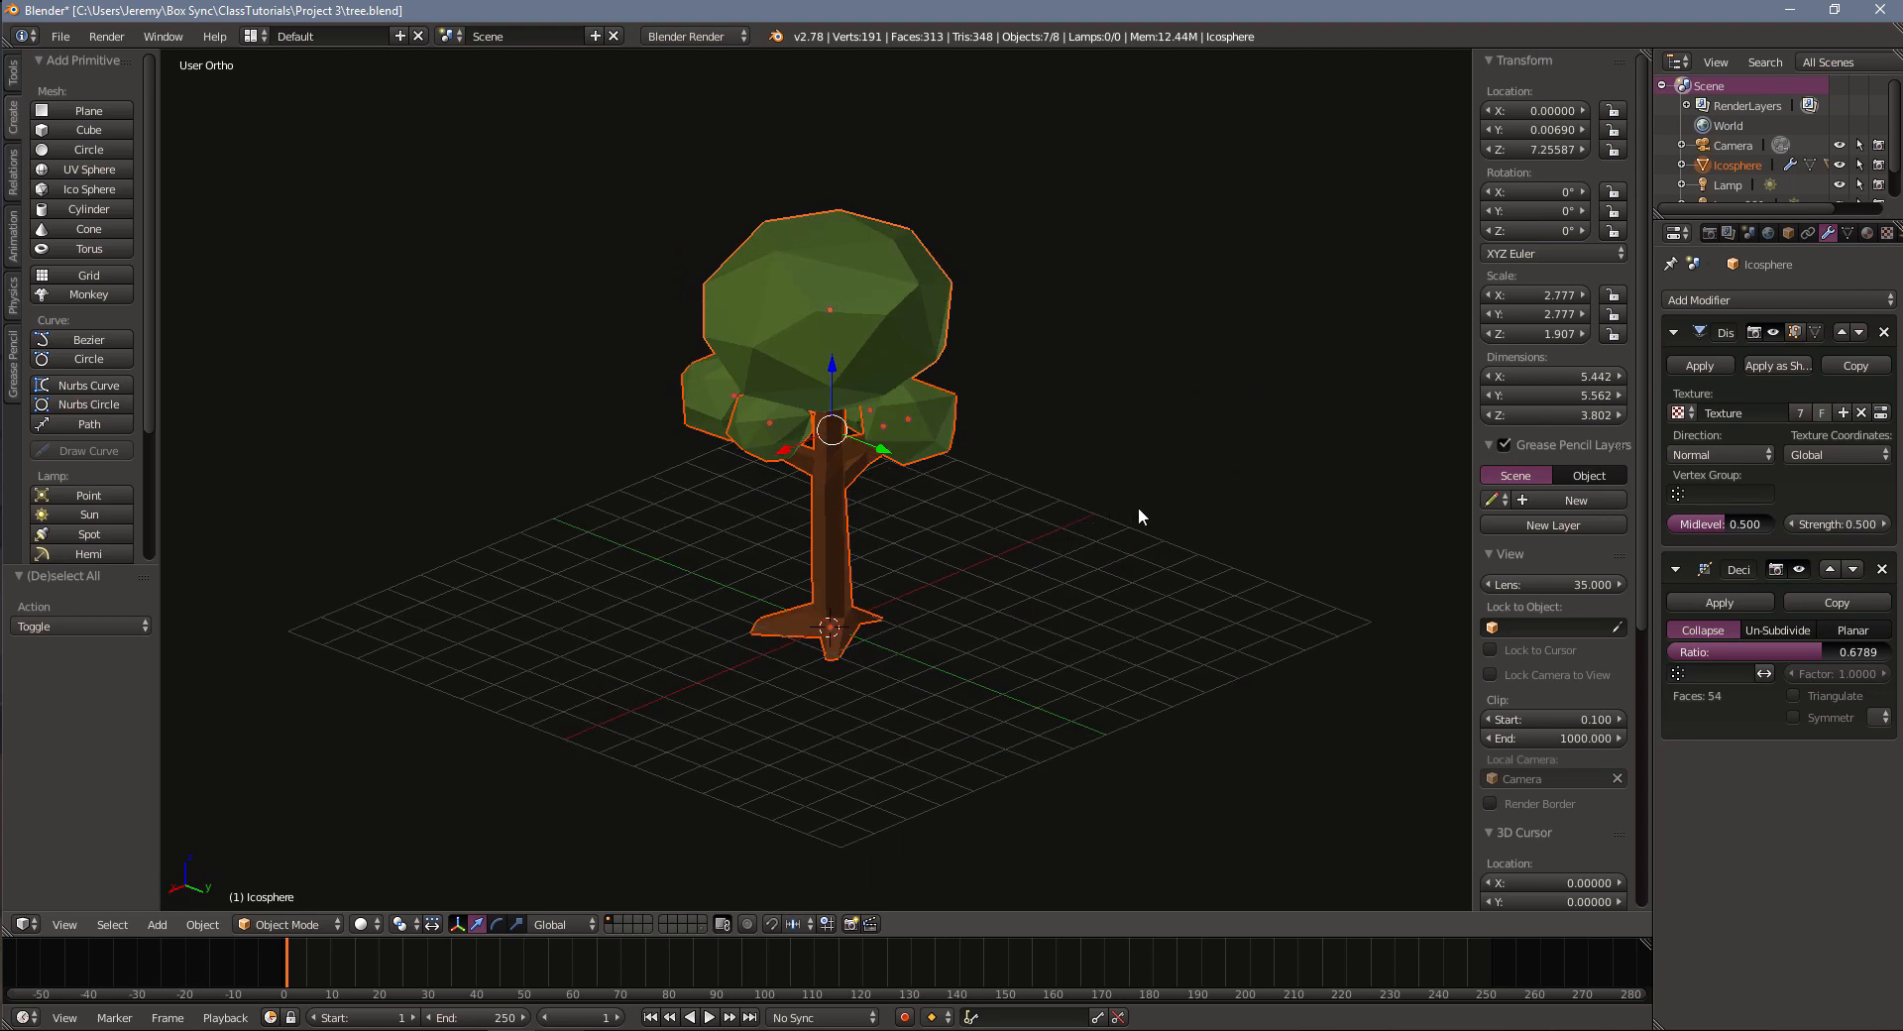
key(alt+c)
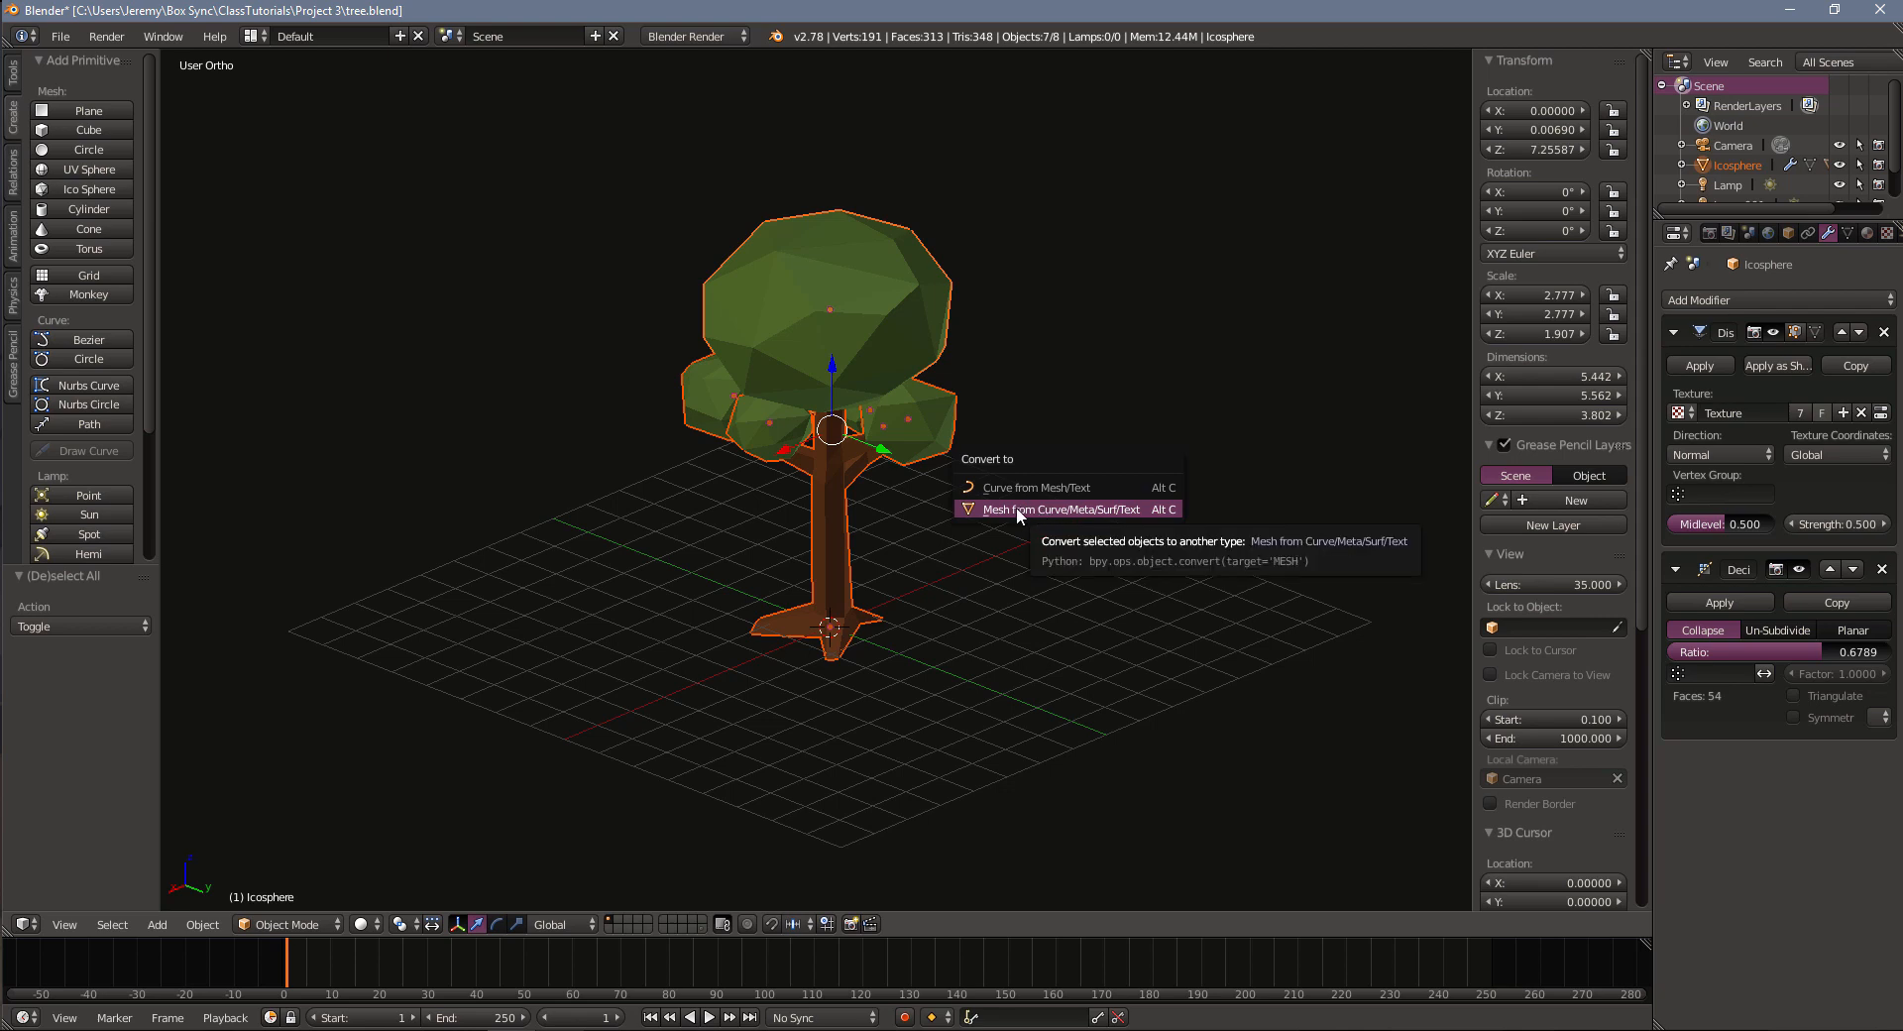
click(1133, 510)
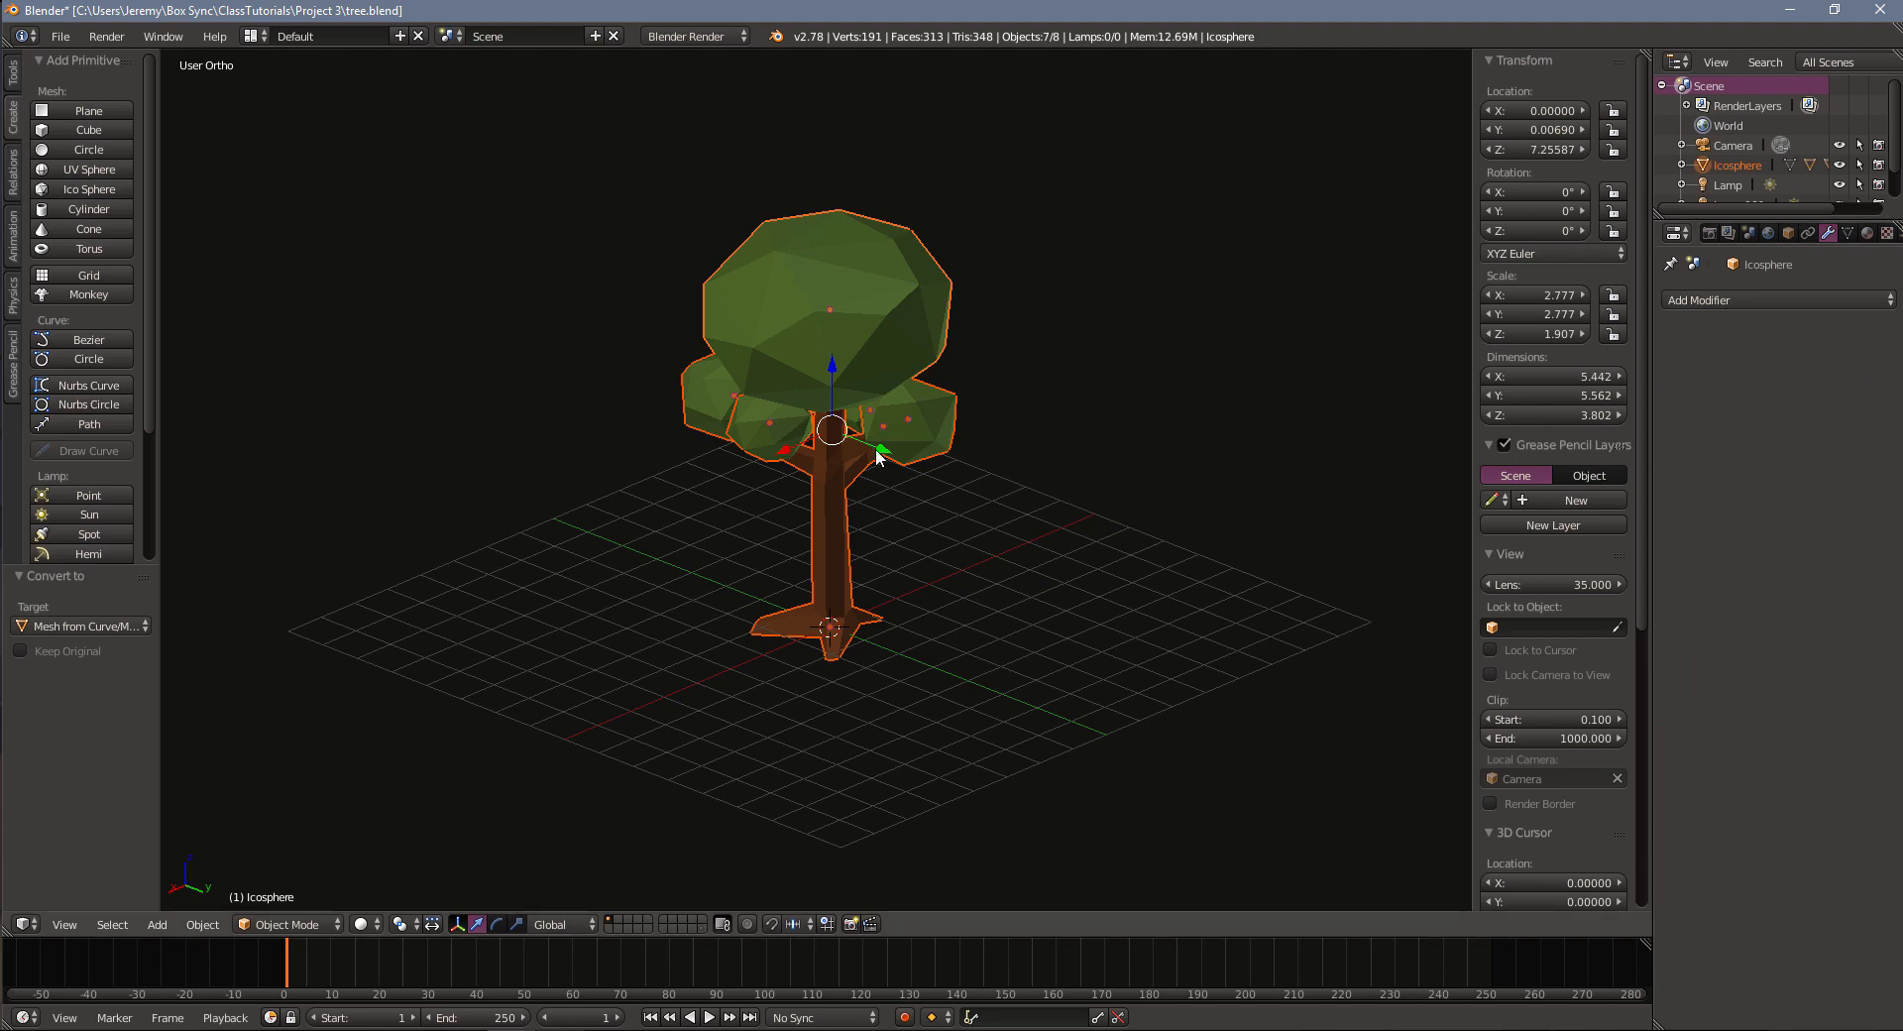
Step: Check the individual foliage pieces, and join all the foliage and trunk objects into a single object
right_click(806, 458)
right_click(924, 414)
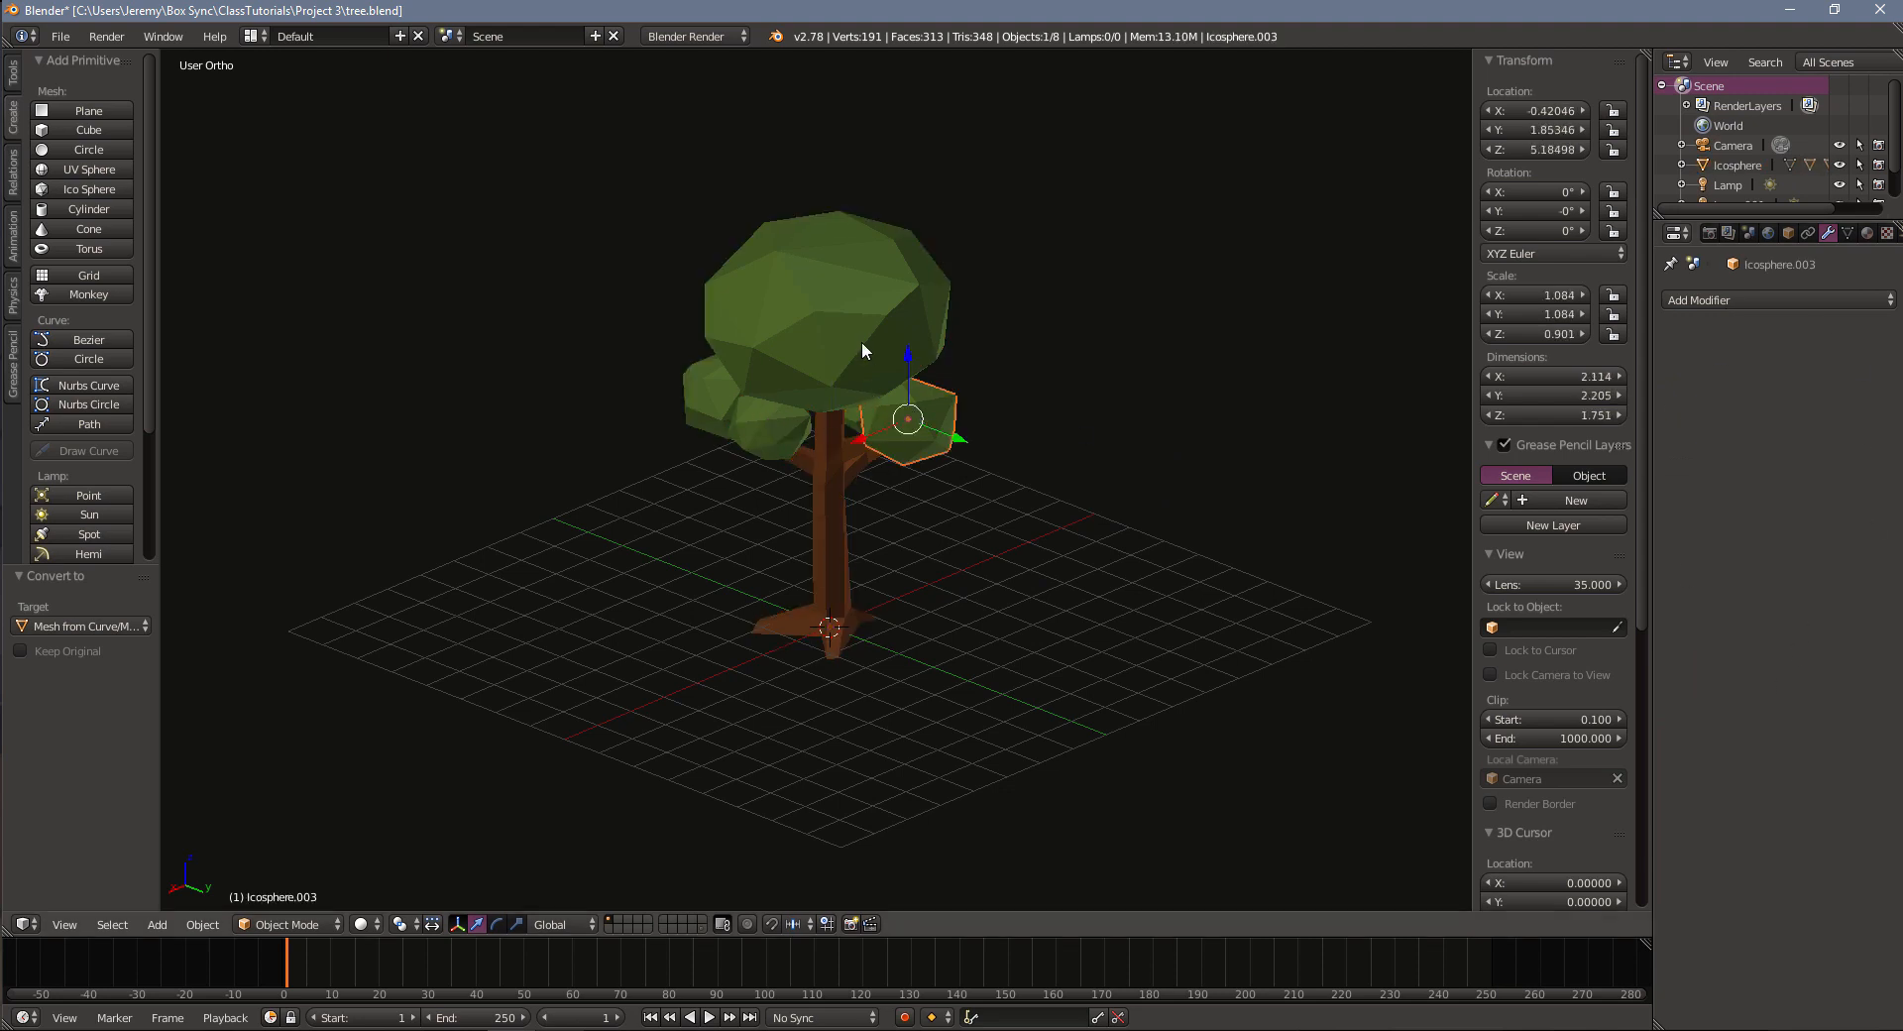
right_click(860, 343)
right_click(722, 407)
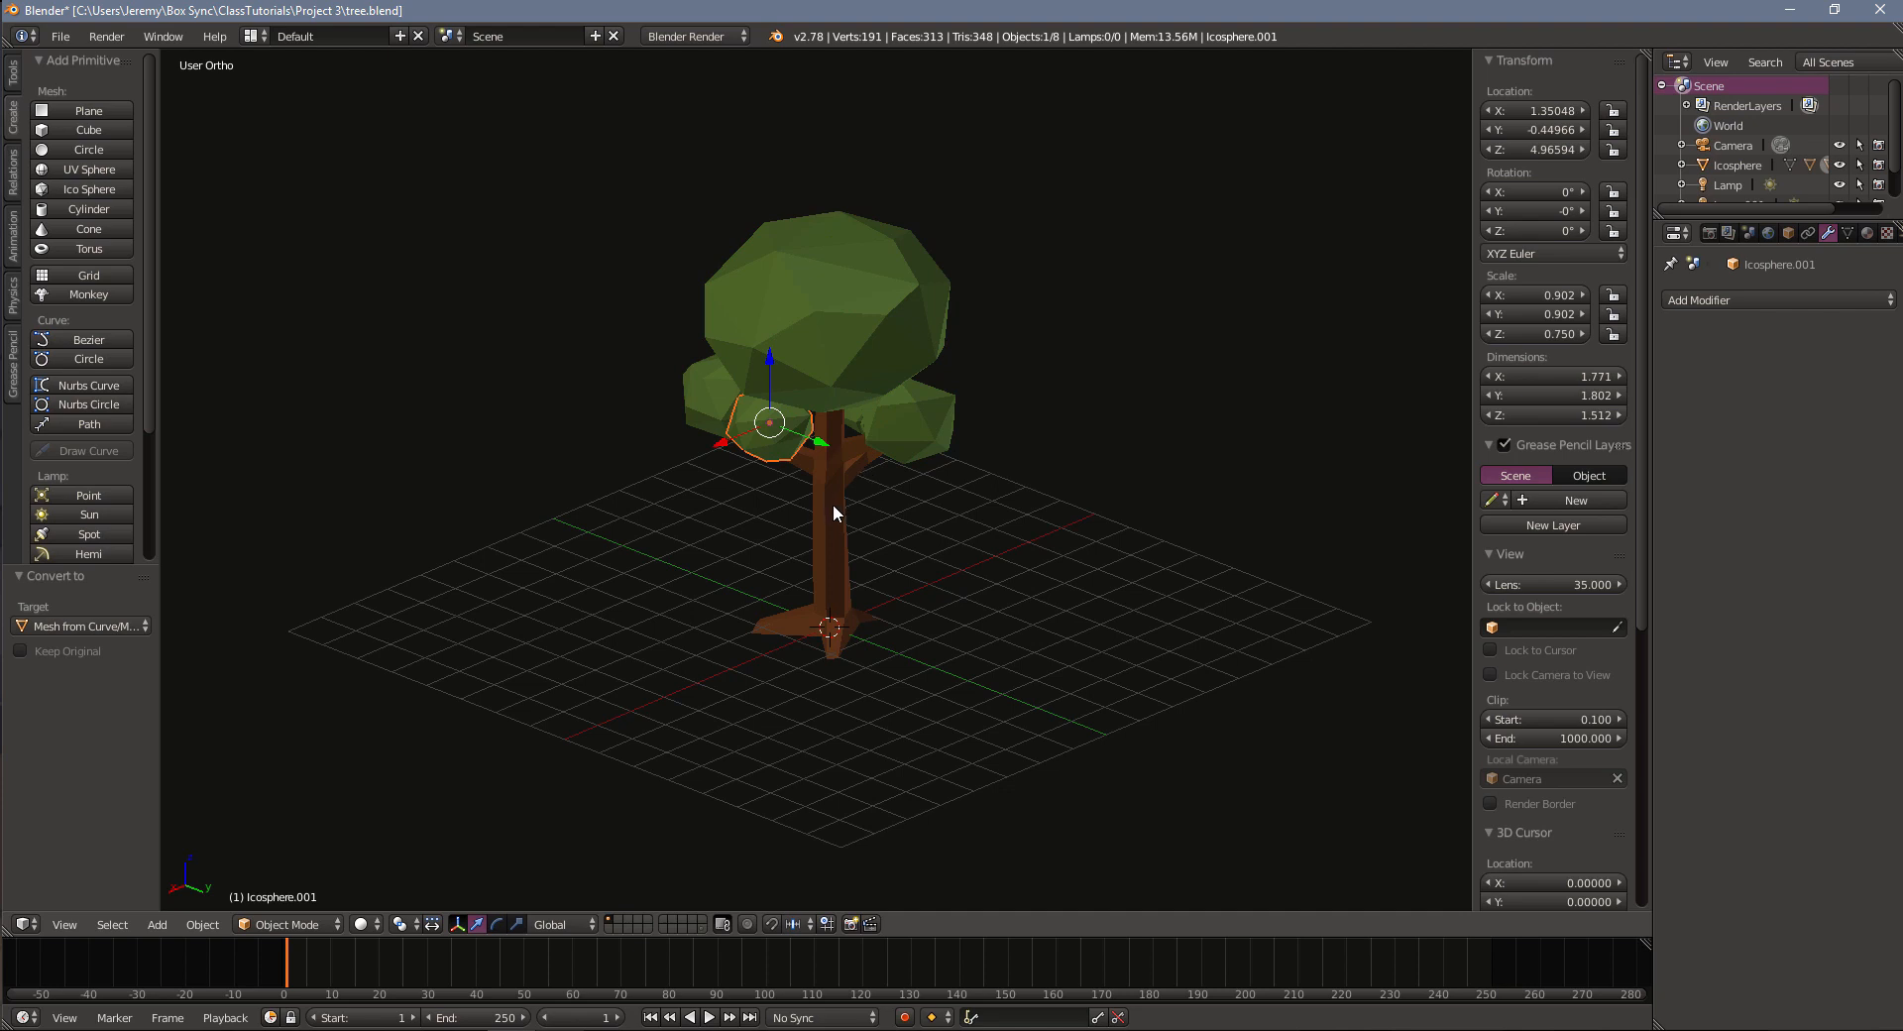
middle_drag(833, 503, 841, 504)
right_click(704, 408)
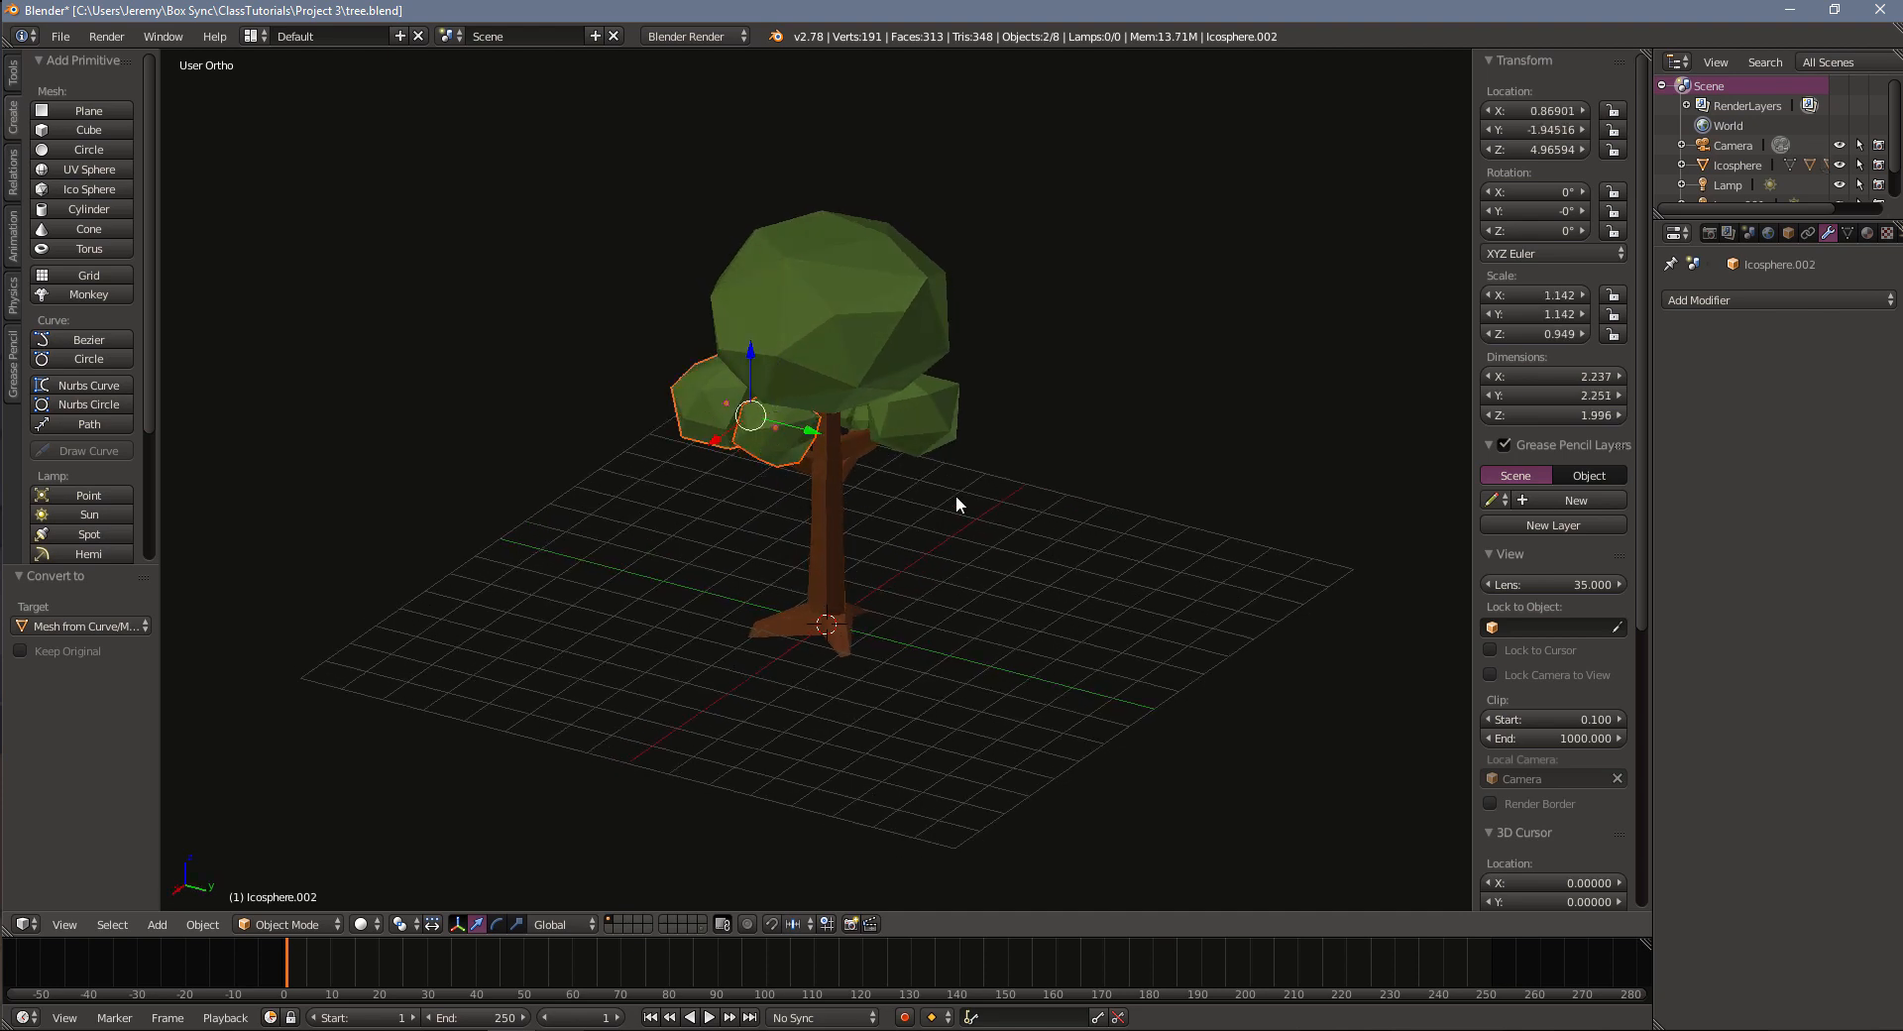
key(a)
key(a)
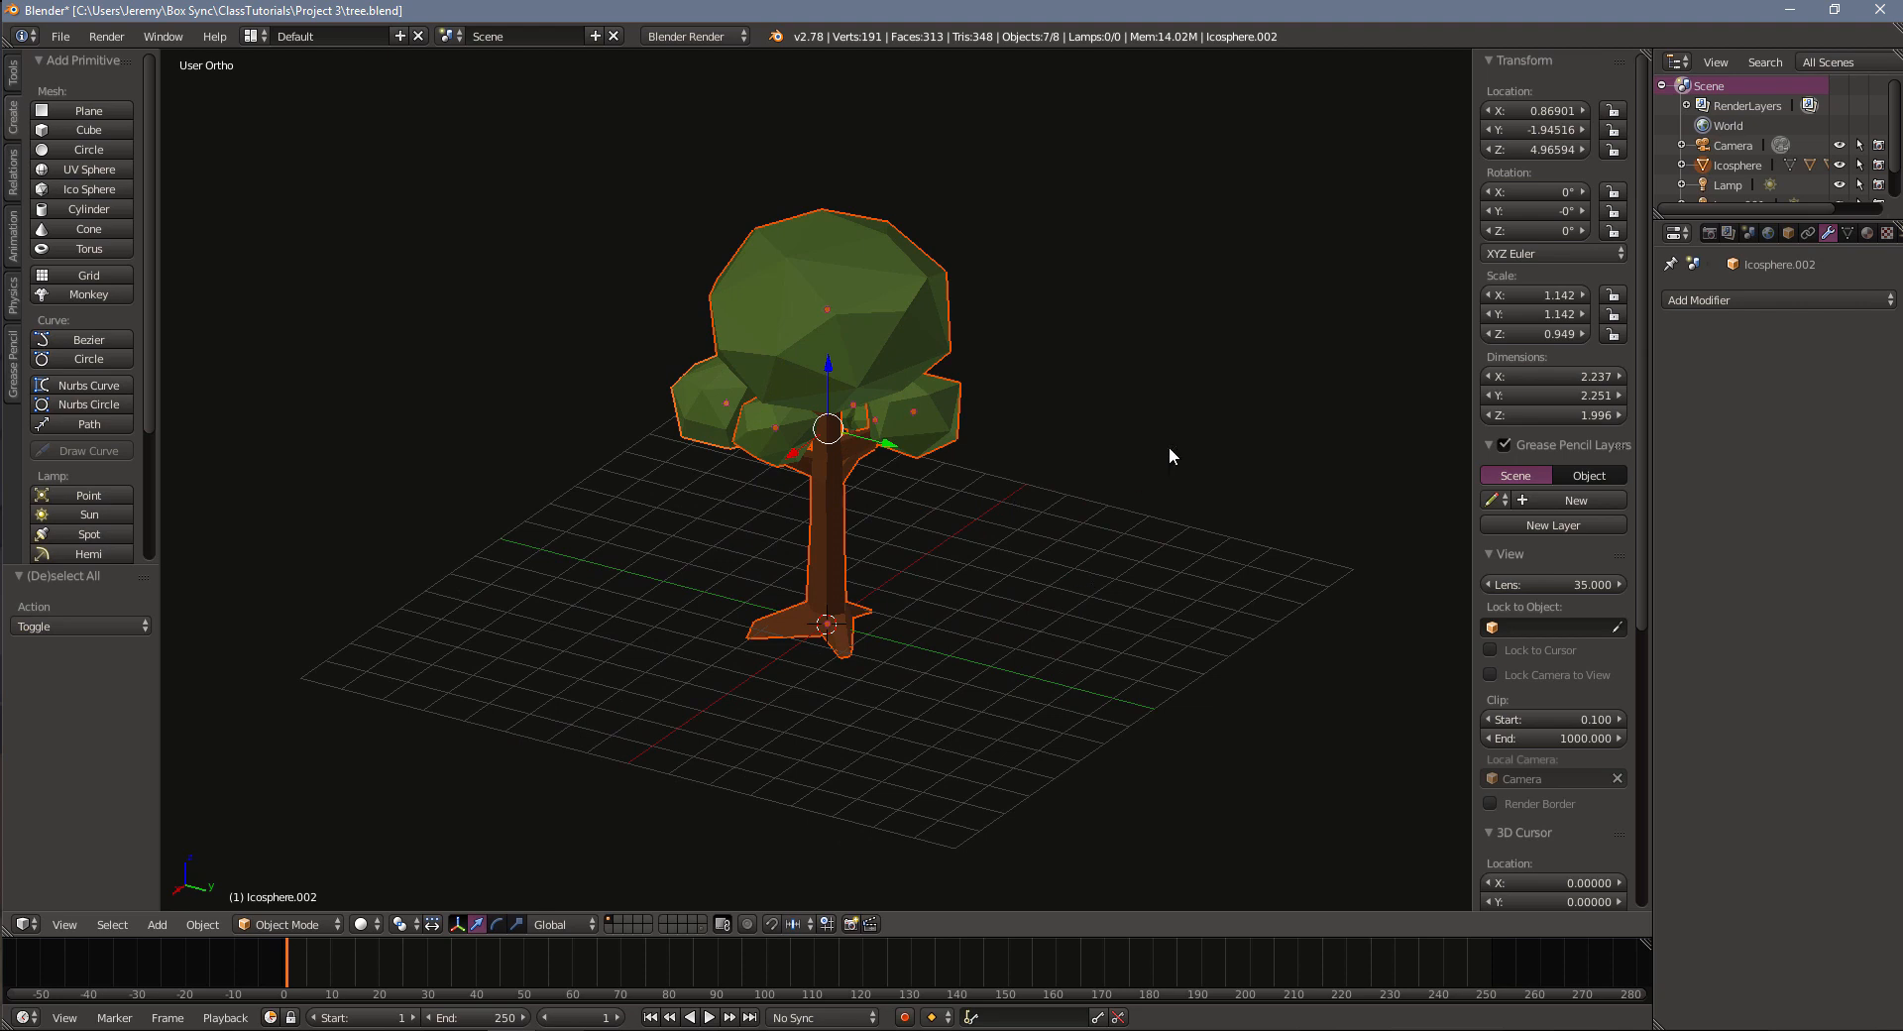
click(13, 74)
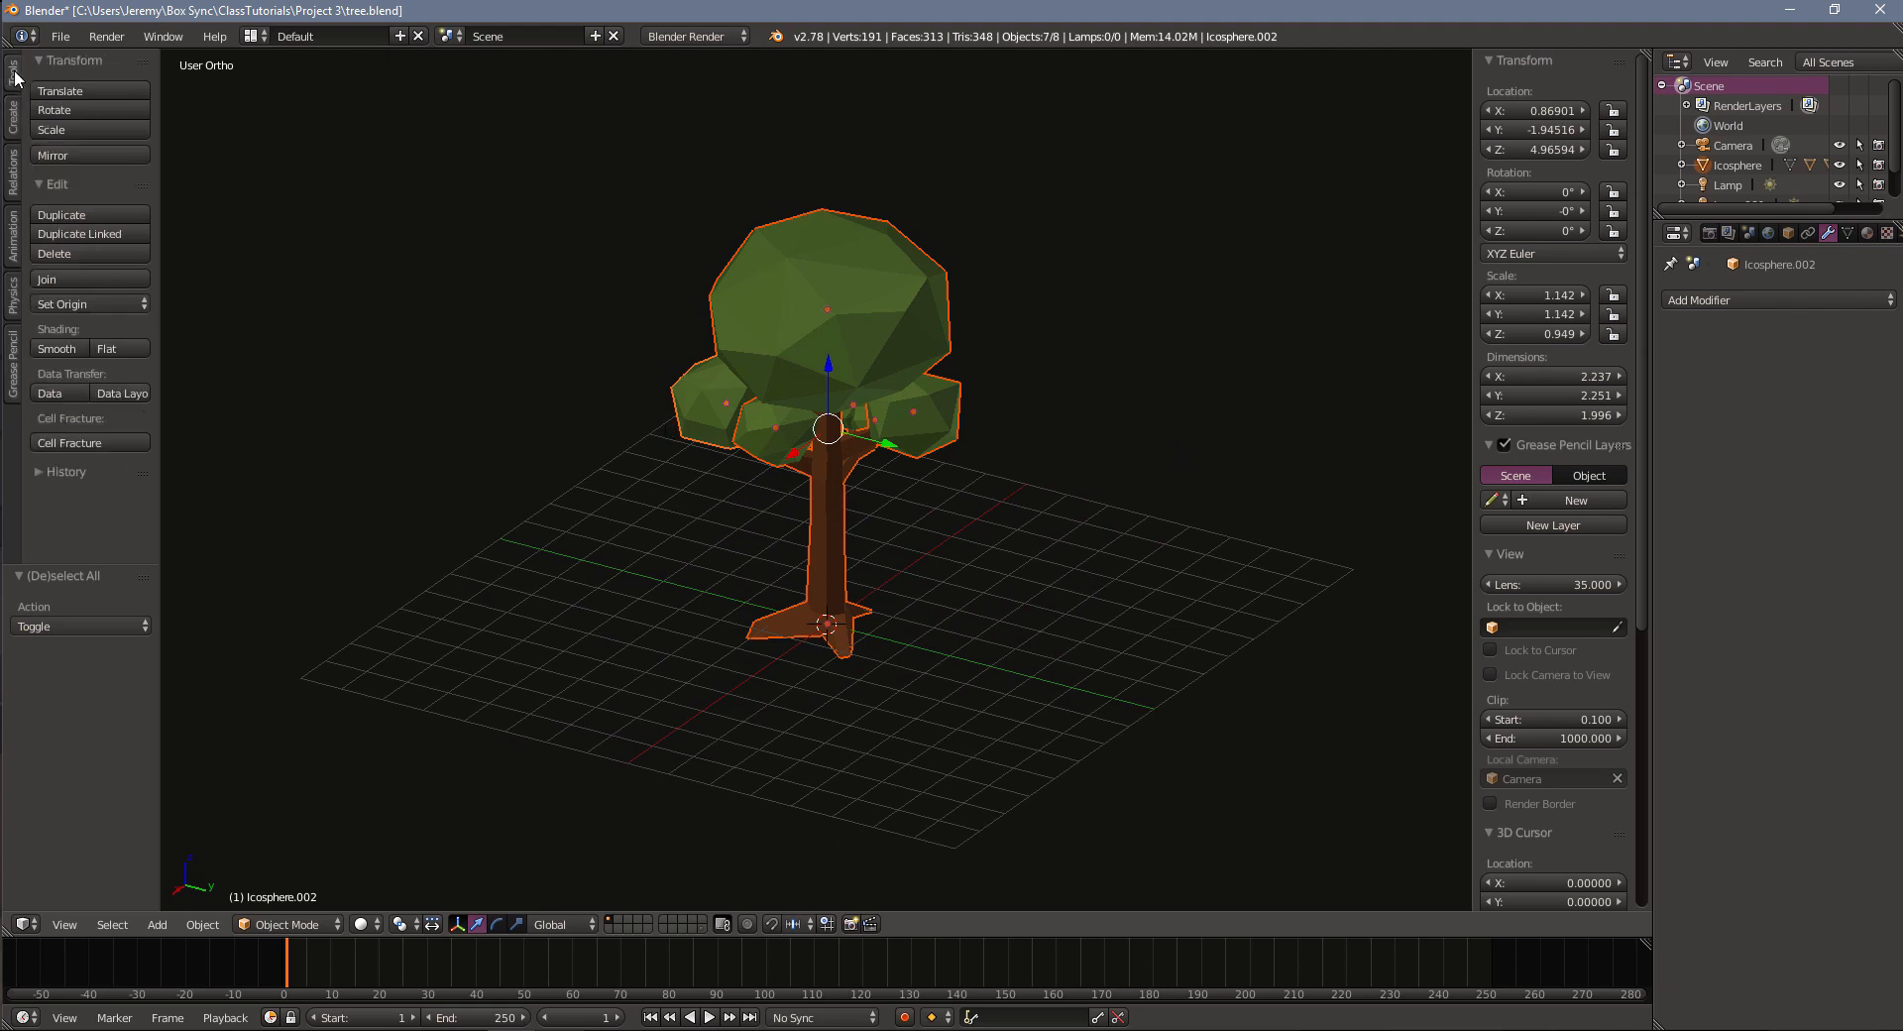
click(76, 278)
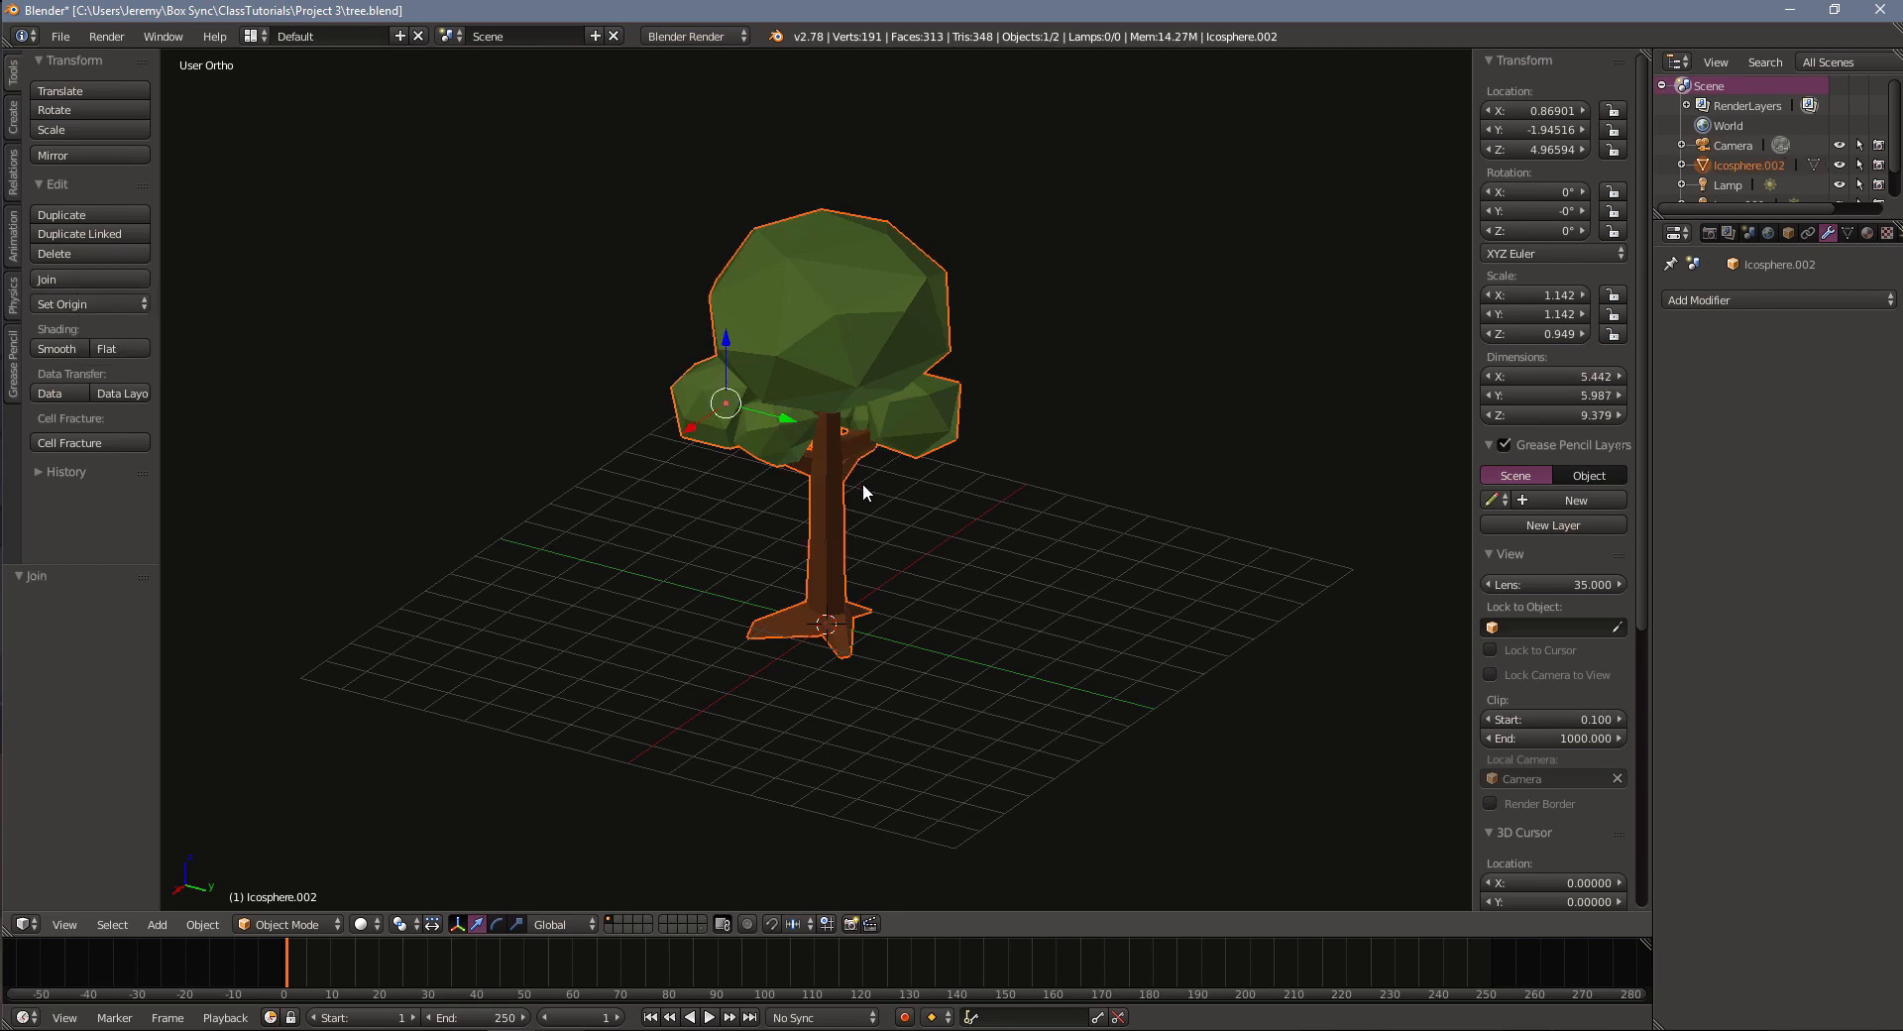
Step: Apply the joined tree's location so its origin moves to the world centre
middle_drag(1056, 545, 819, 442)
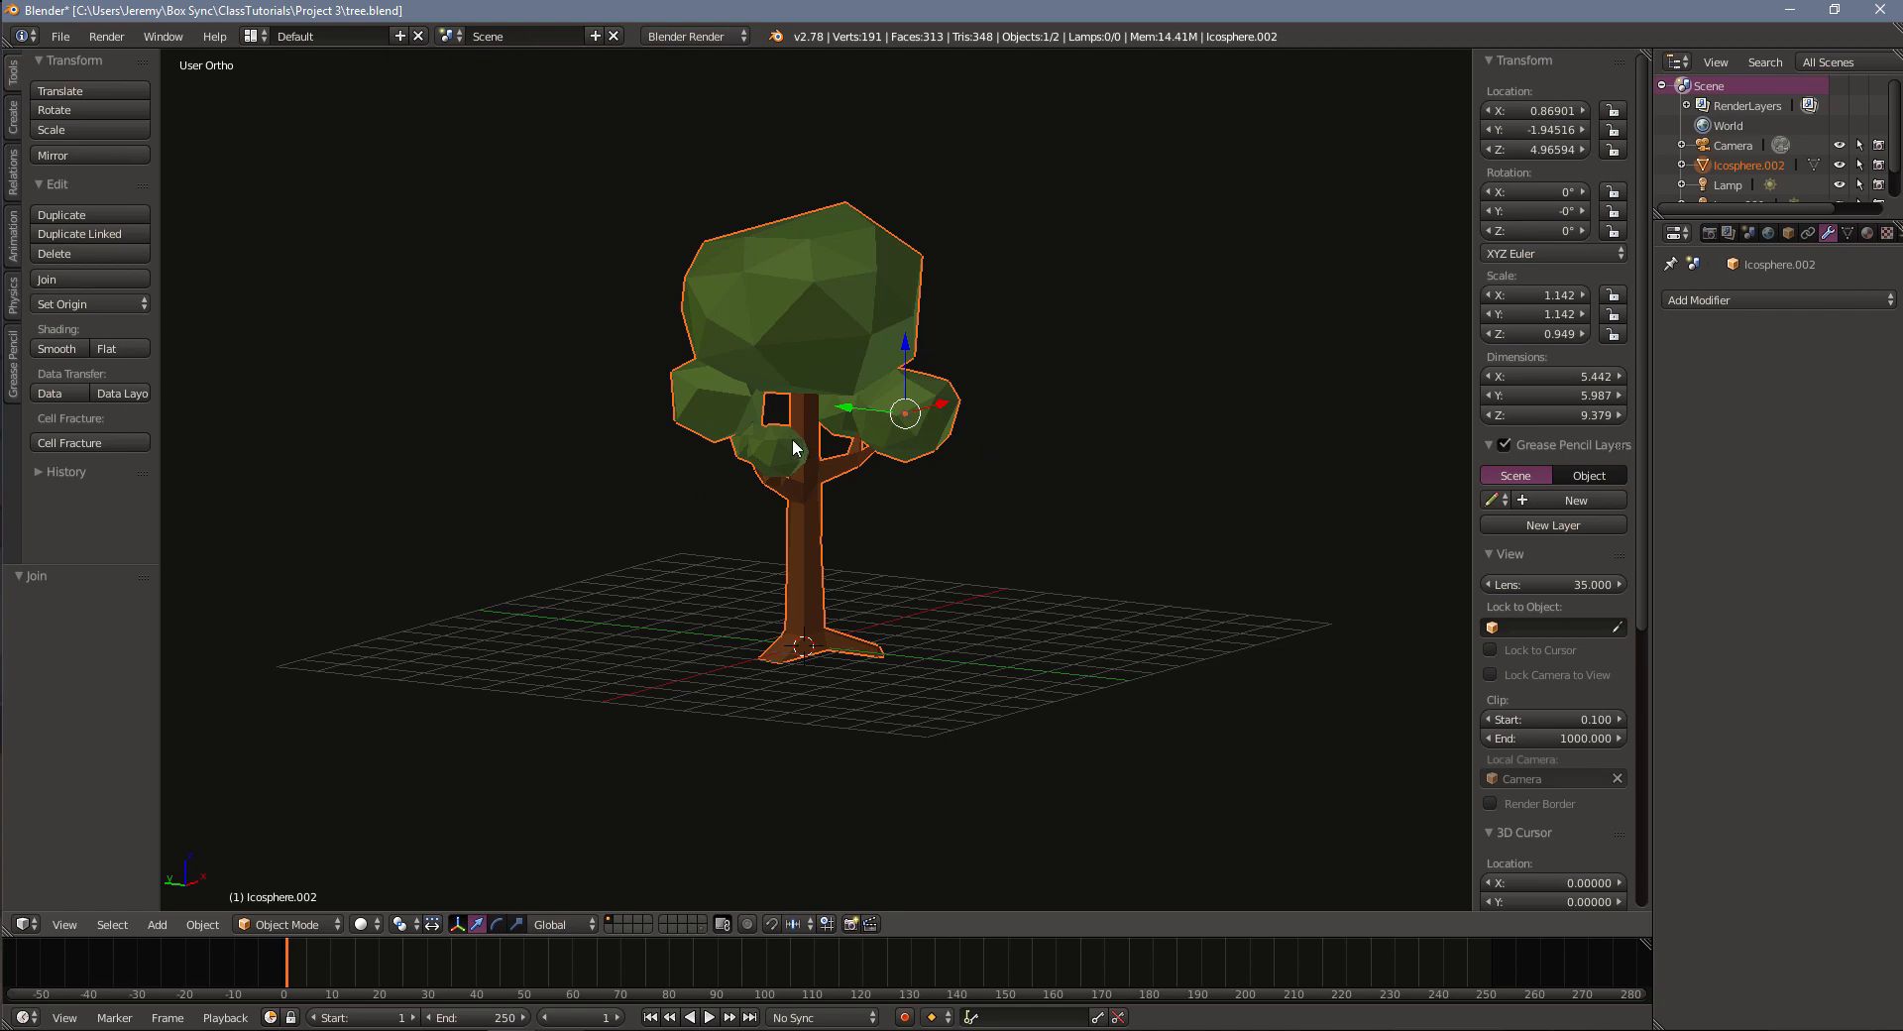
key(a)
key(a)
mouse_move(1118, 520)
middle_down()
mouse_move(884, 565)
mouse_move(1092, 529)
middle_up()
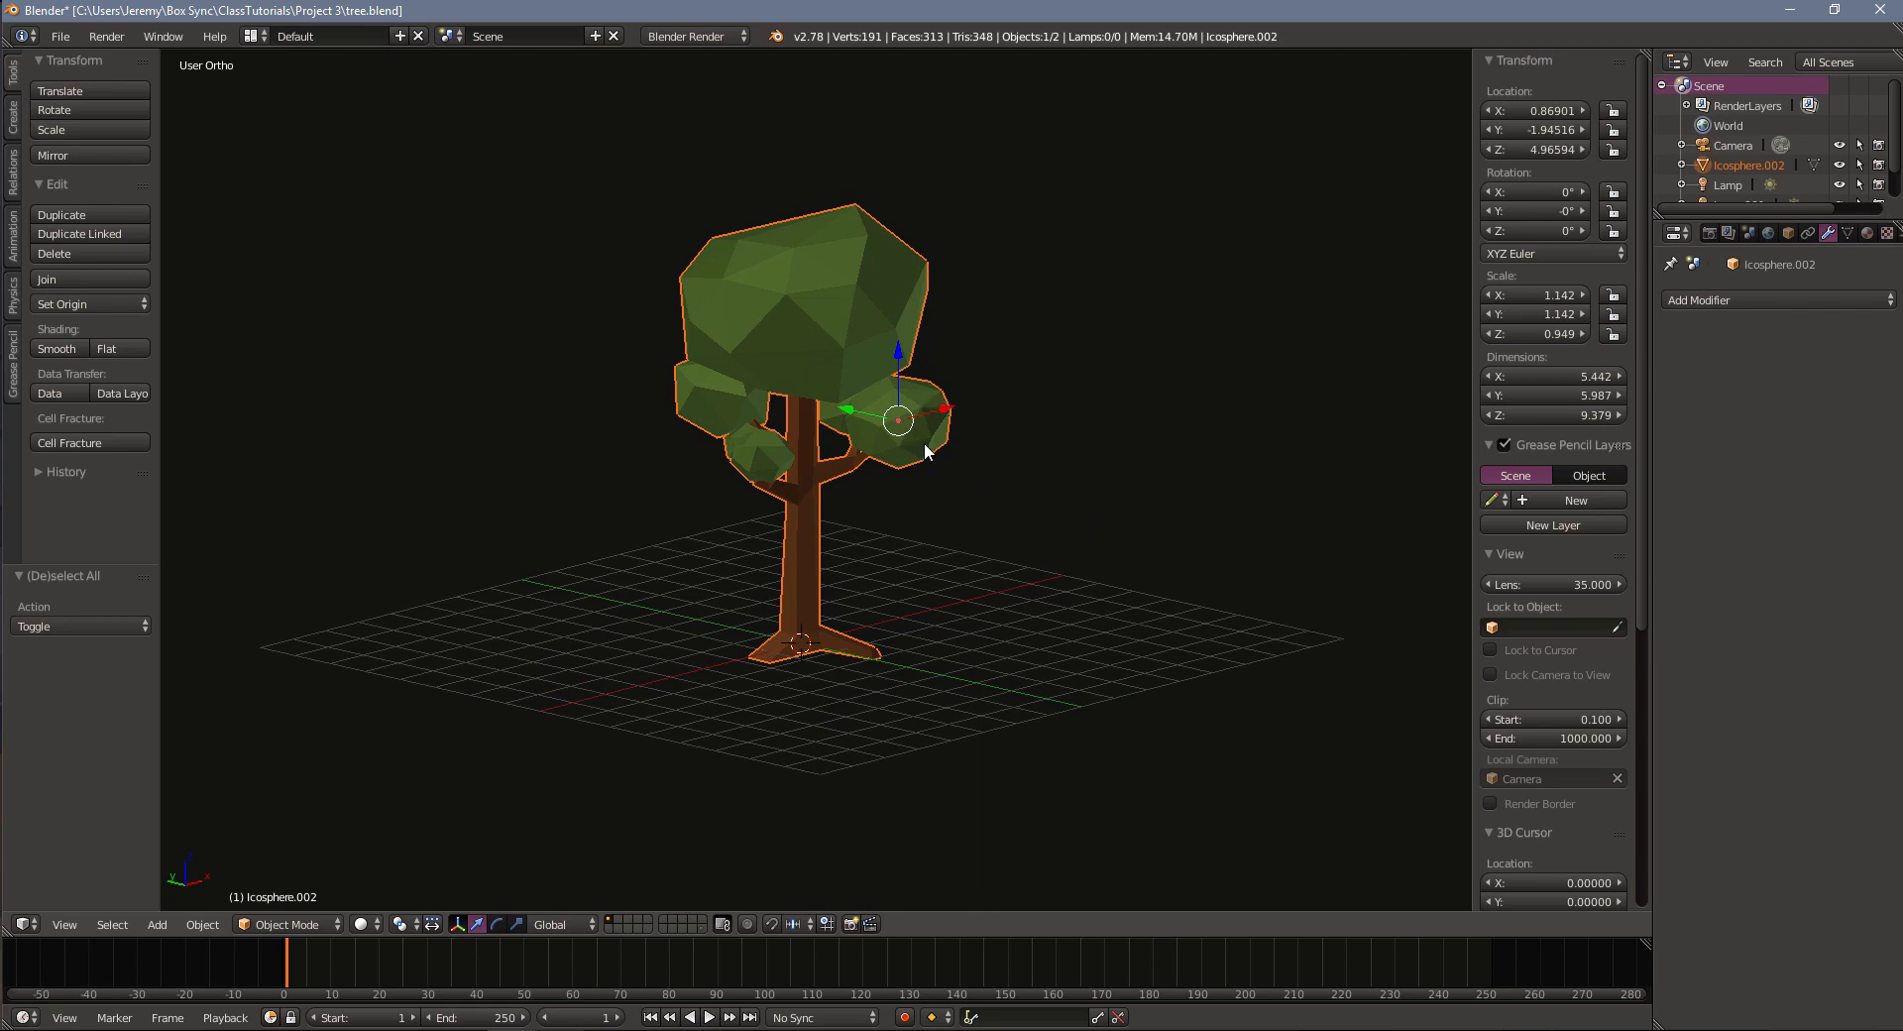
middle_drag(1139, 451, 1060, 512)
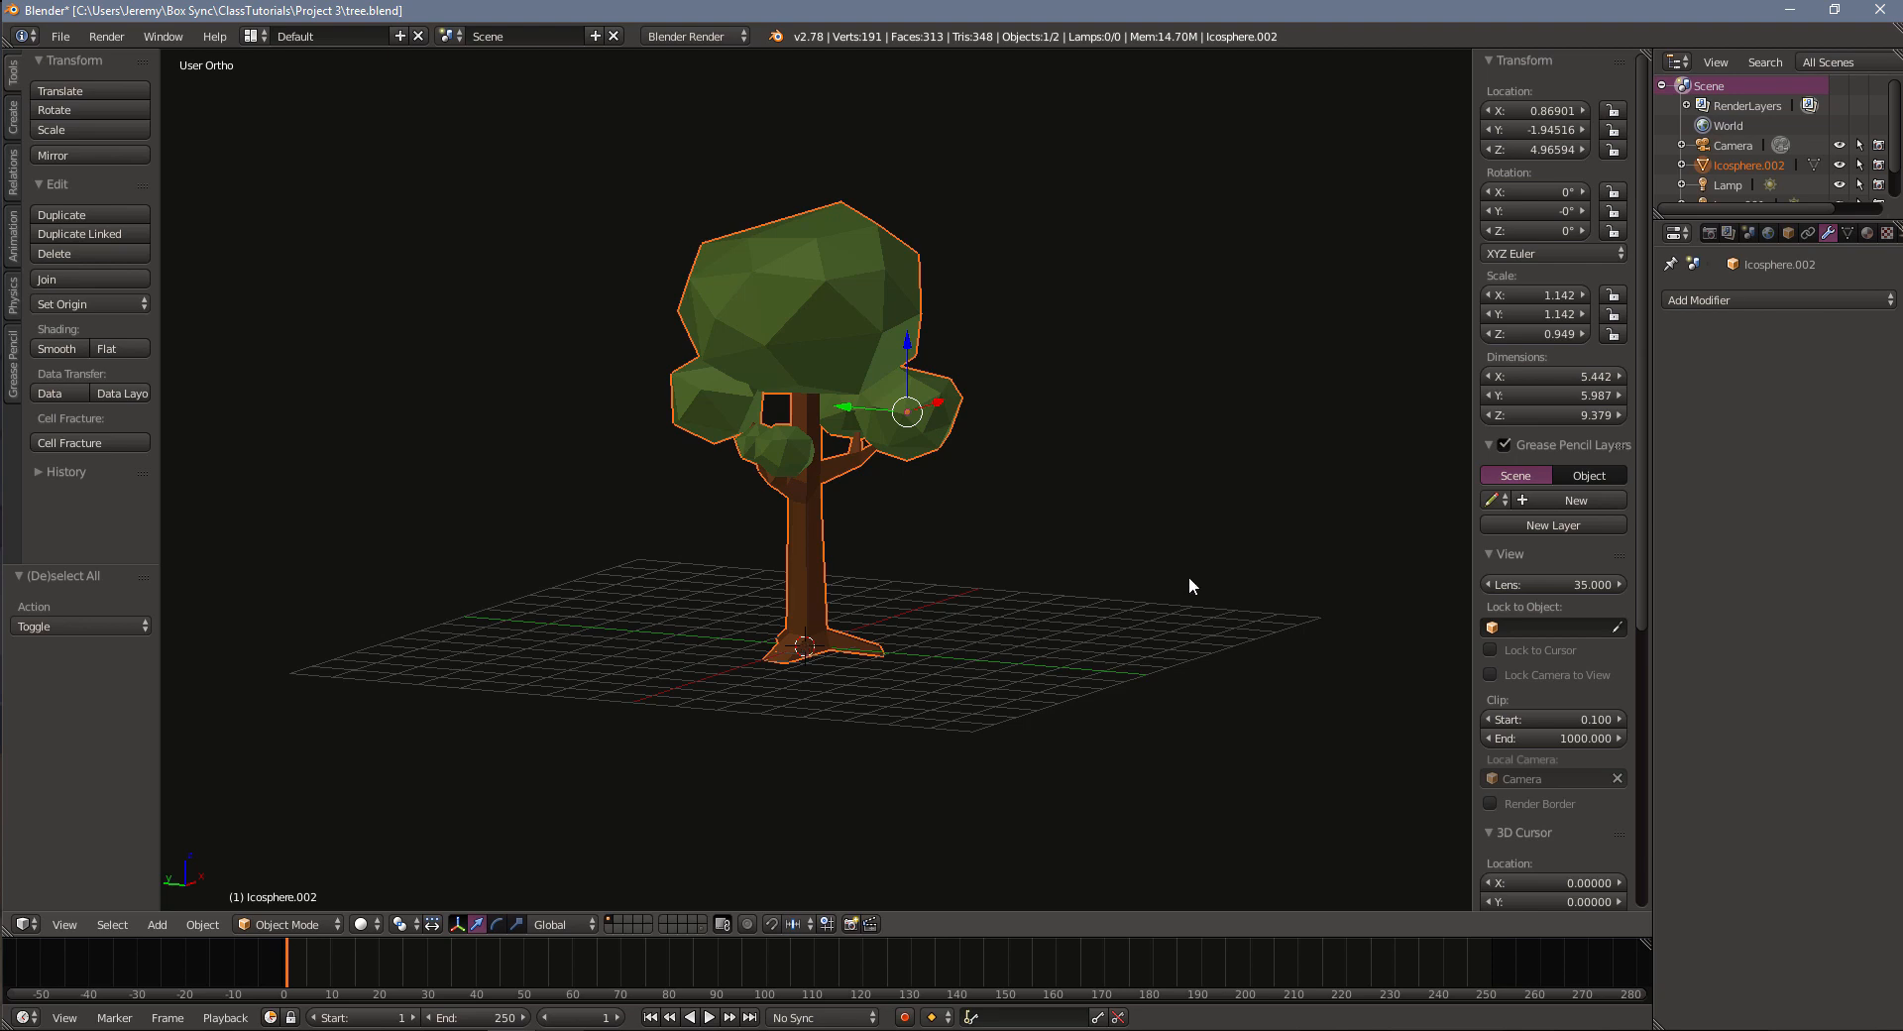
key(ctrl+a)
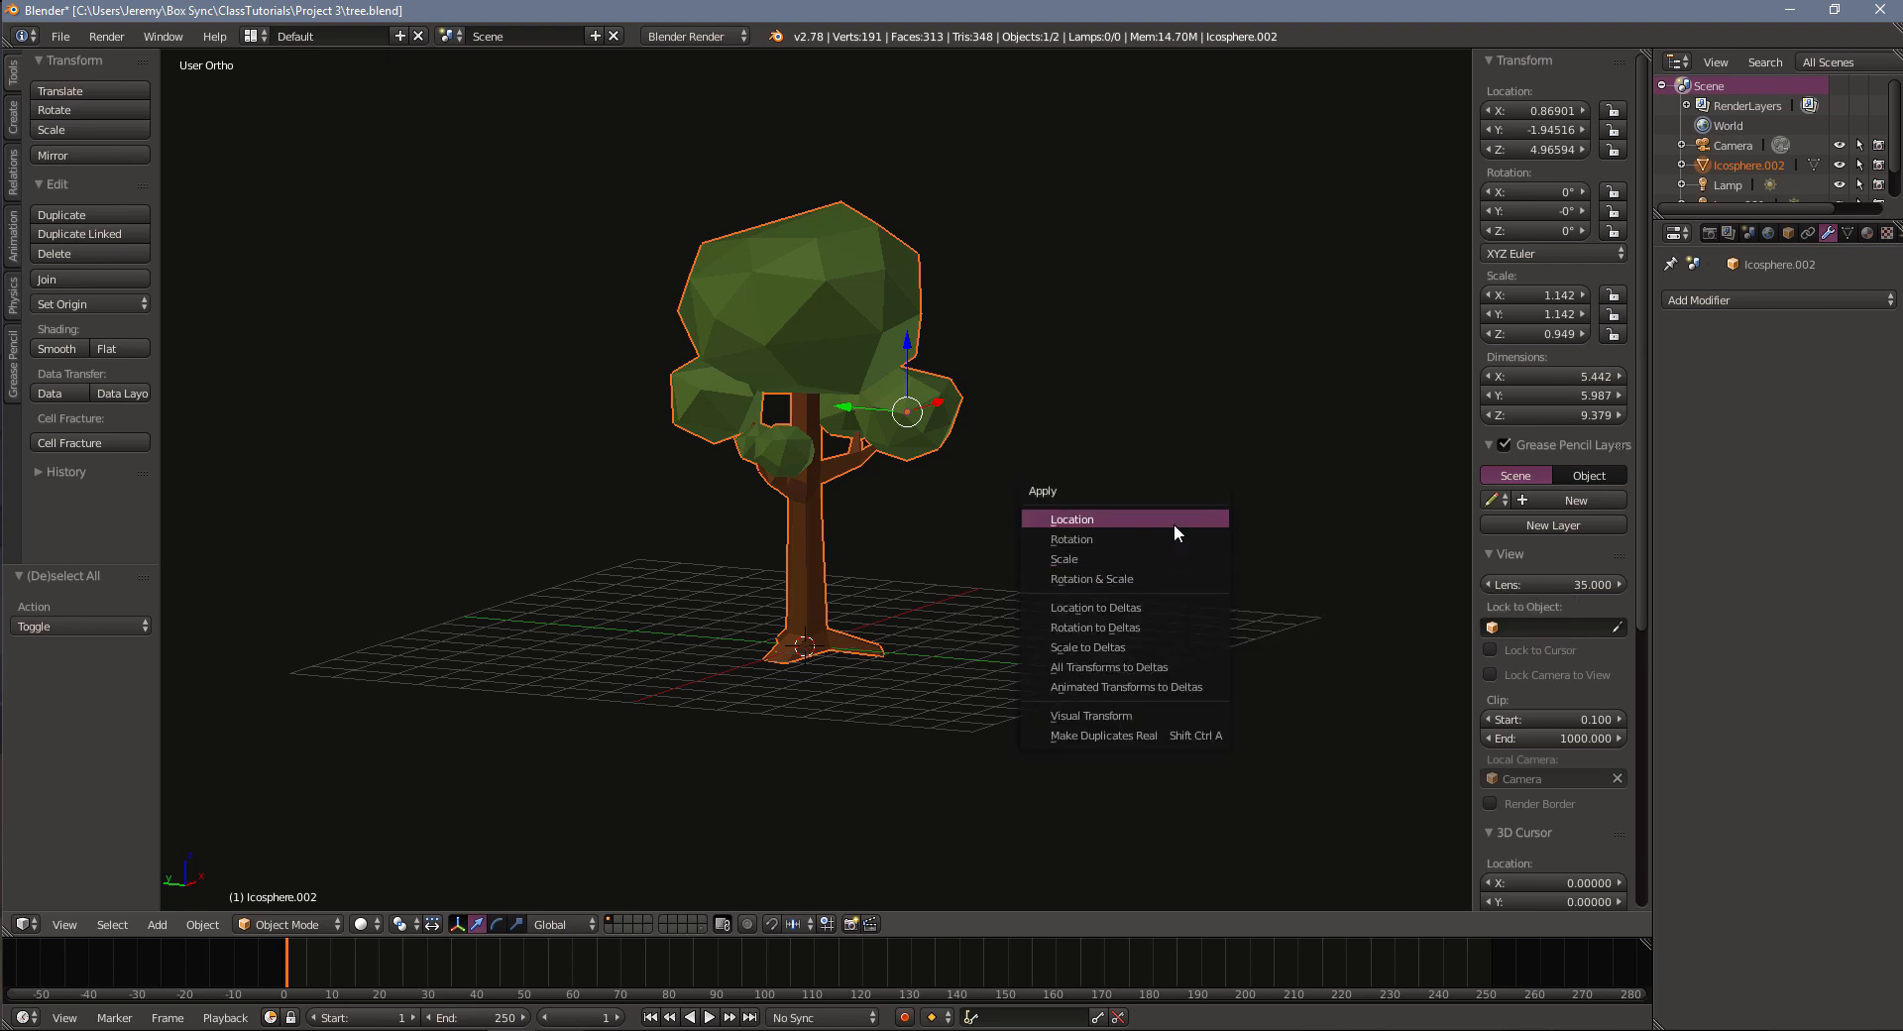
click(1066, 519)
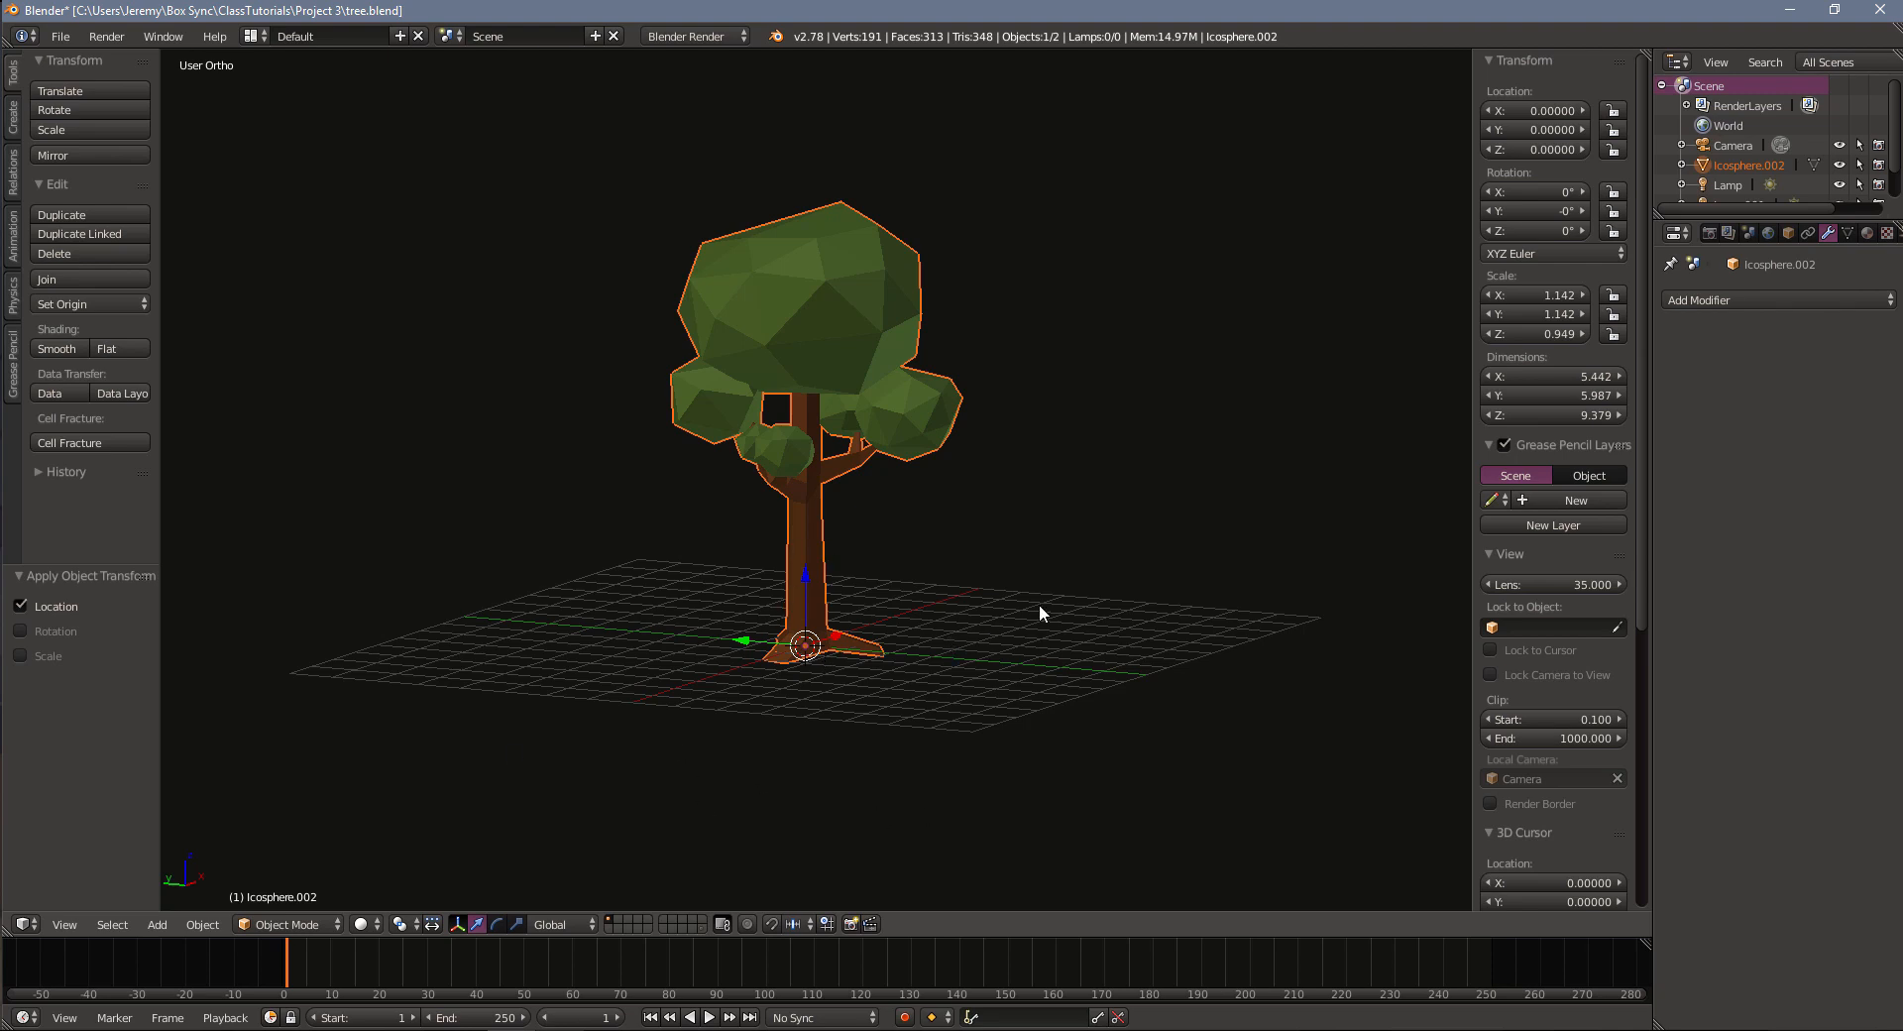
Step: Apply the joined tree's rotation and scale
middle_drag(1104, 606, 745, 642)
middle_drag(1130, 660, 1039, 660)
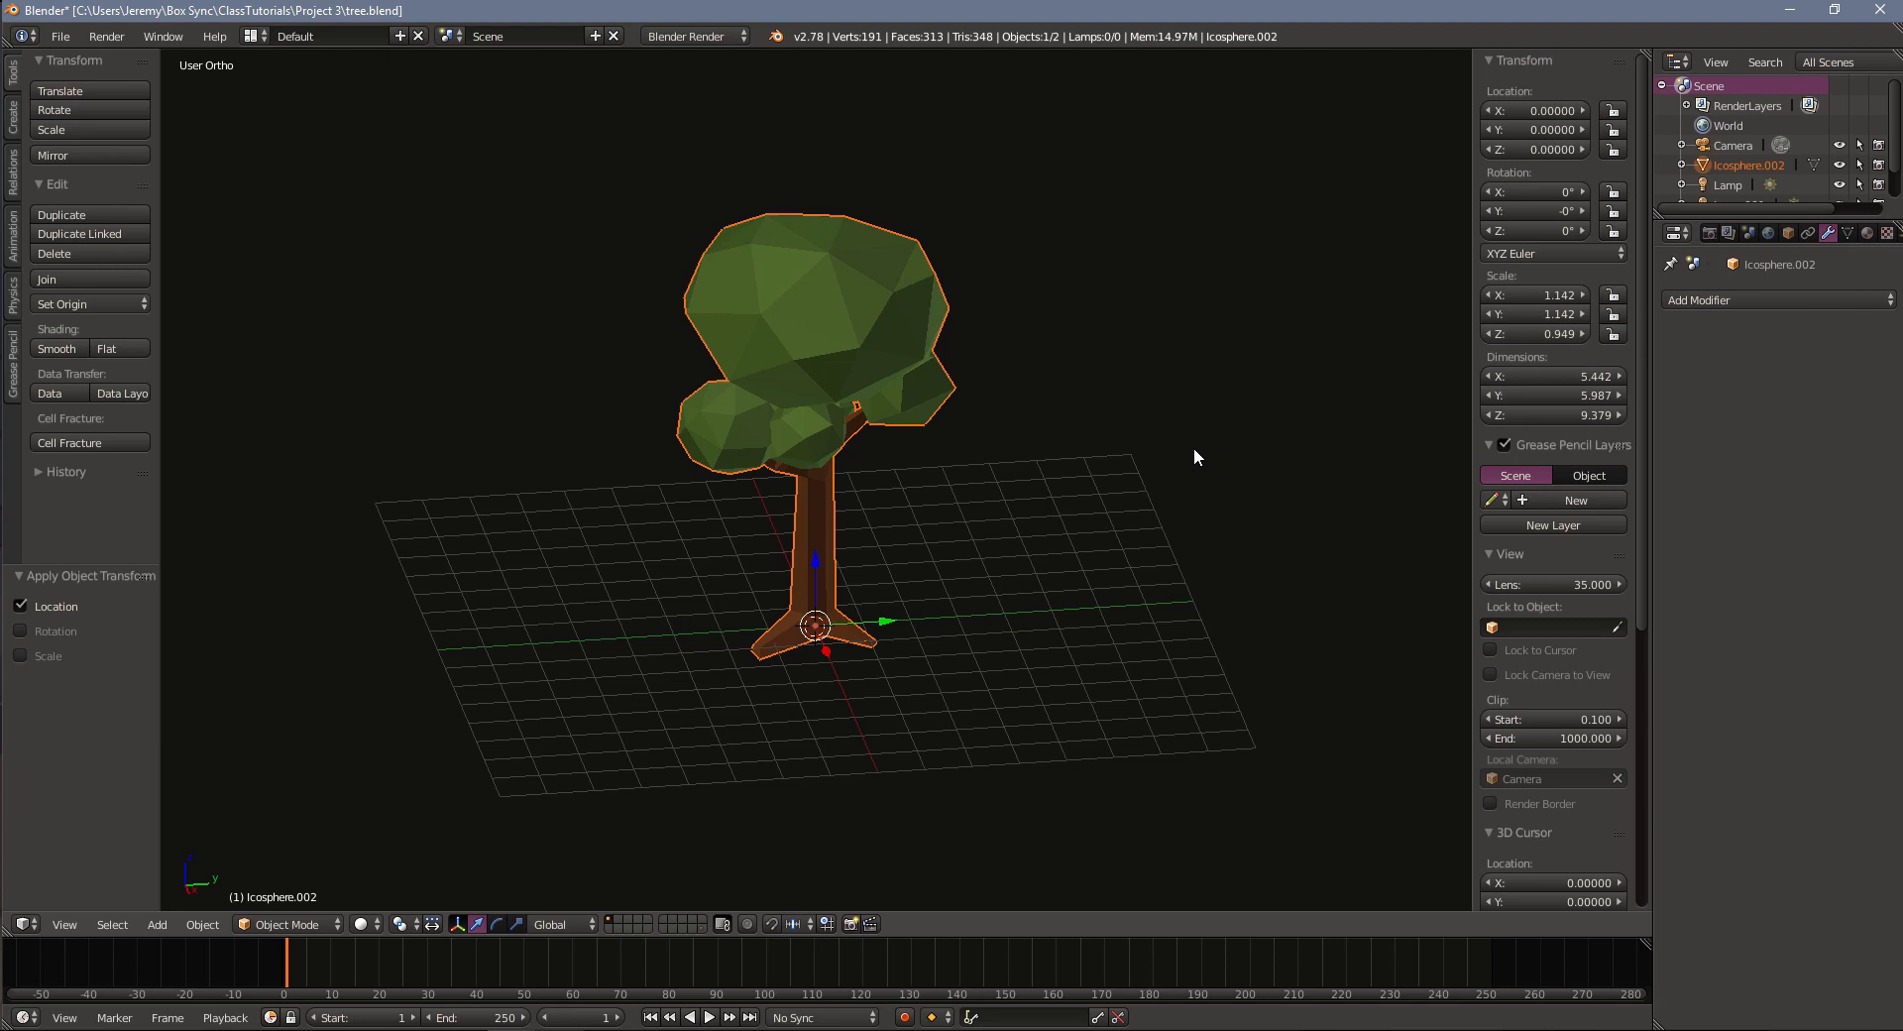
key(ctrl+a)
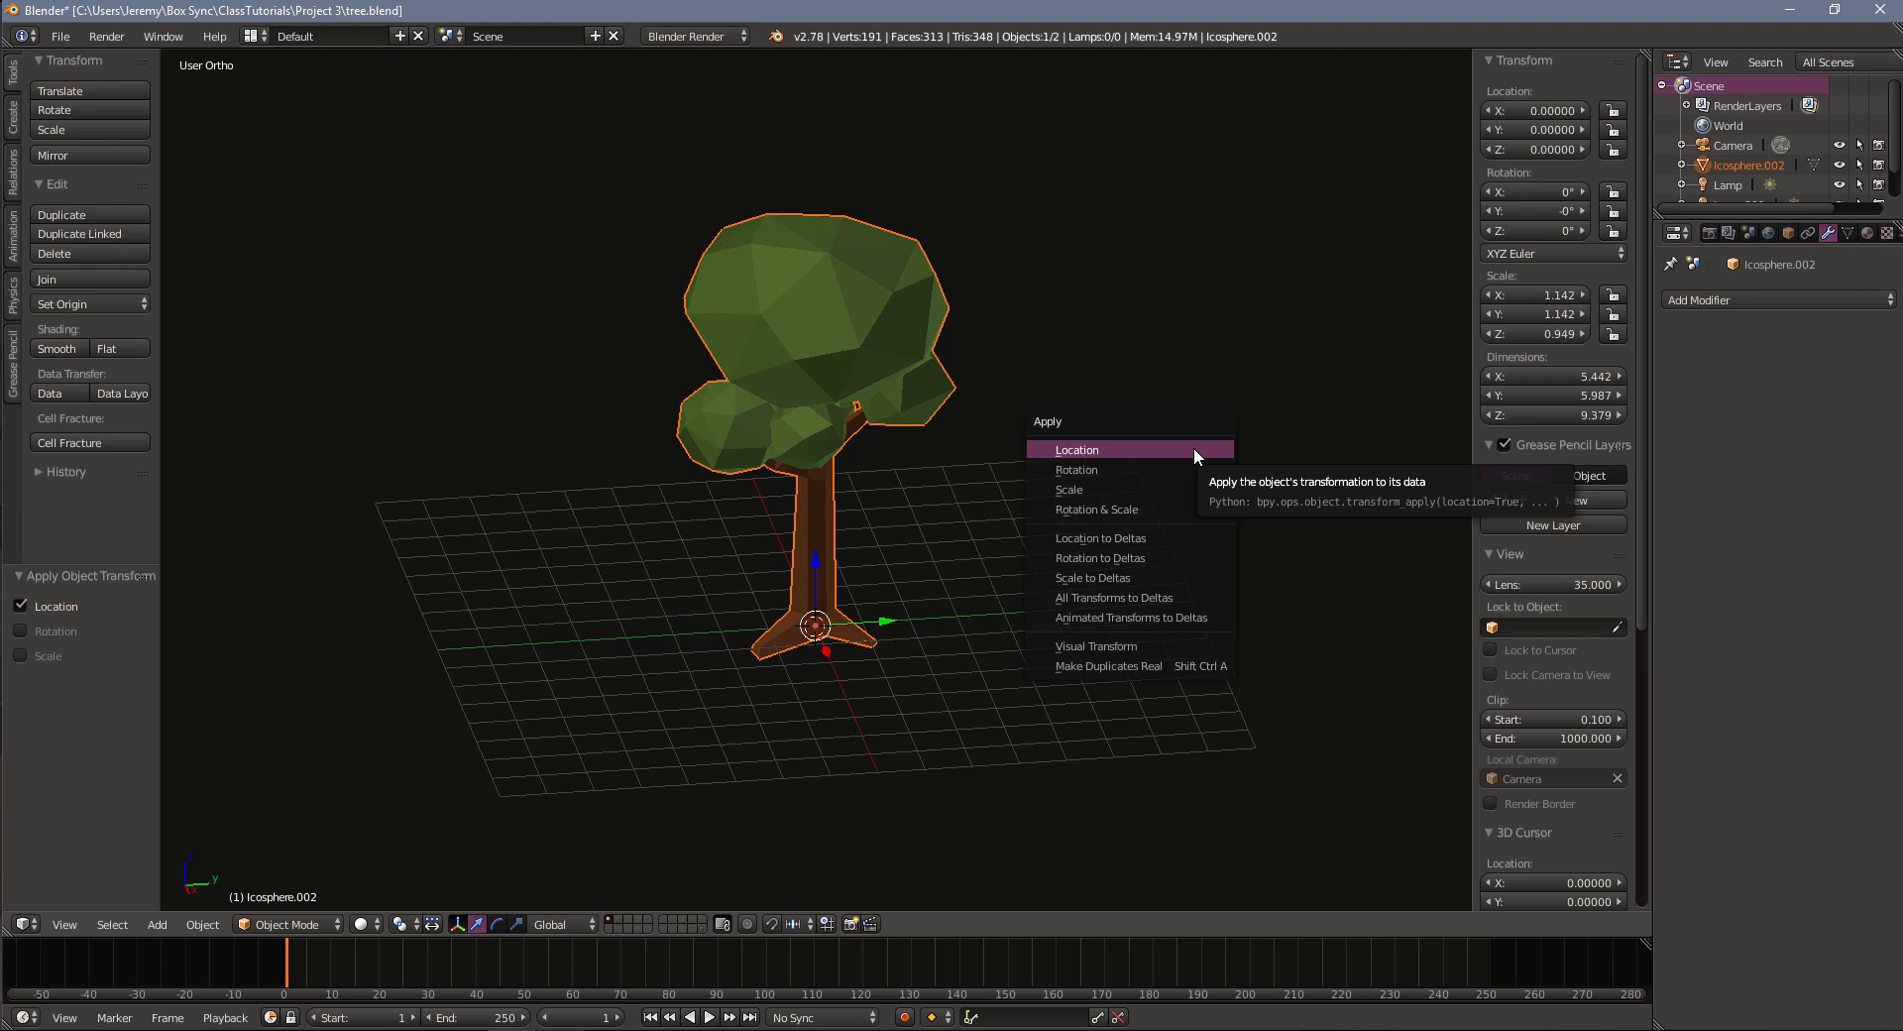
click(1099, 507)
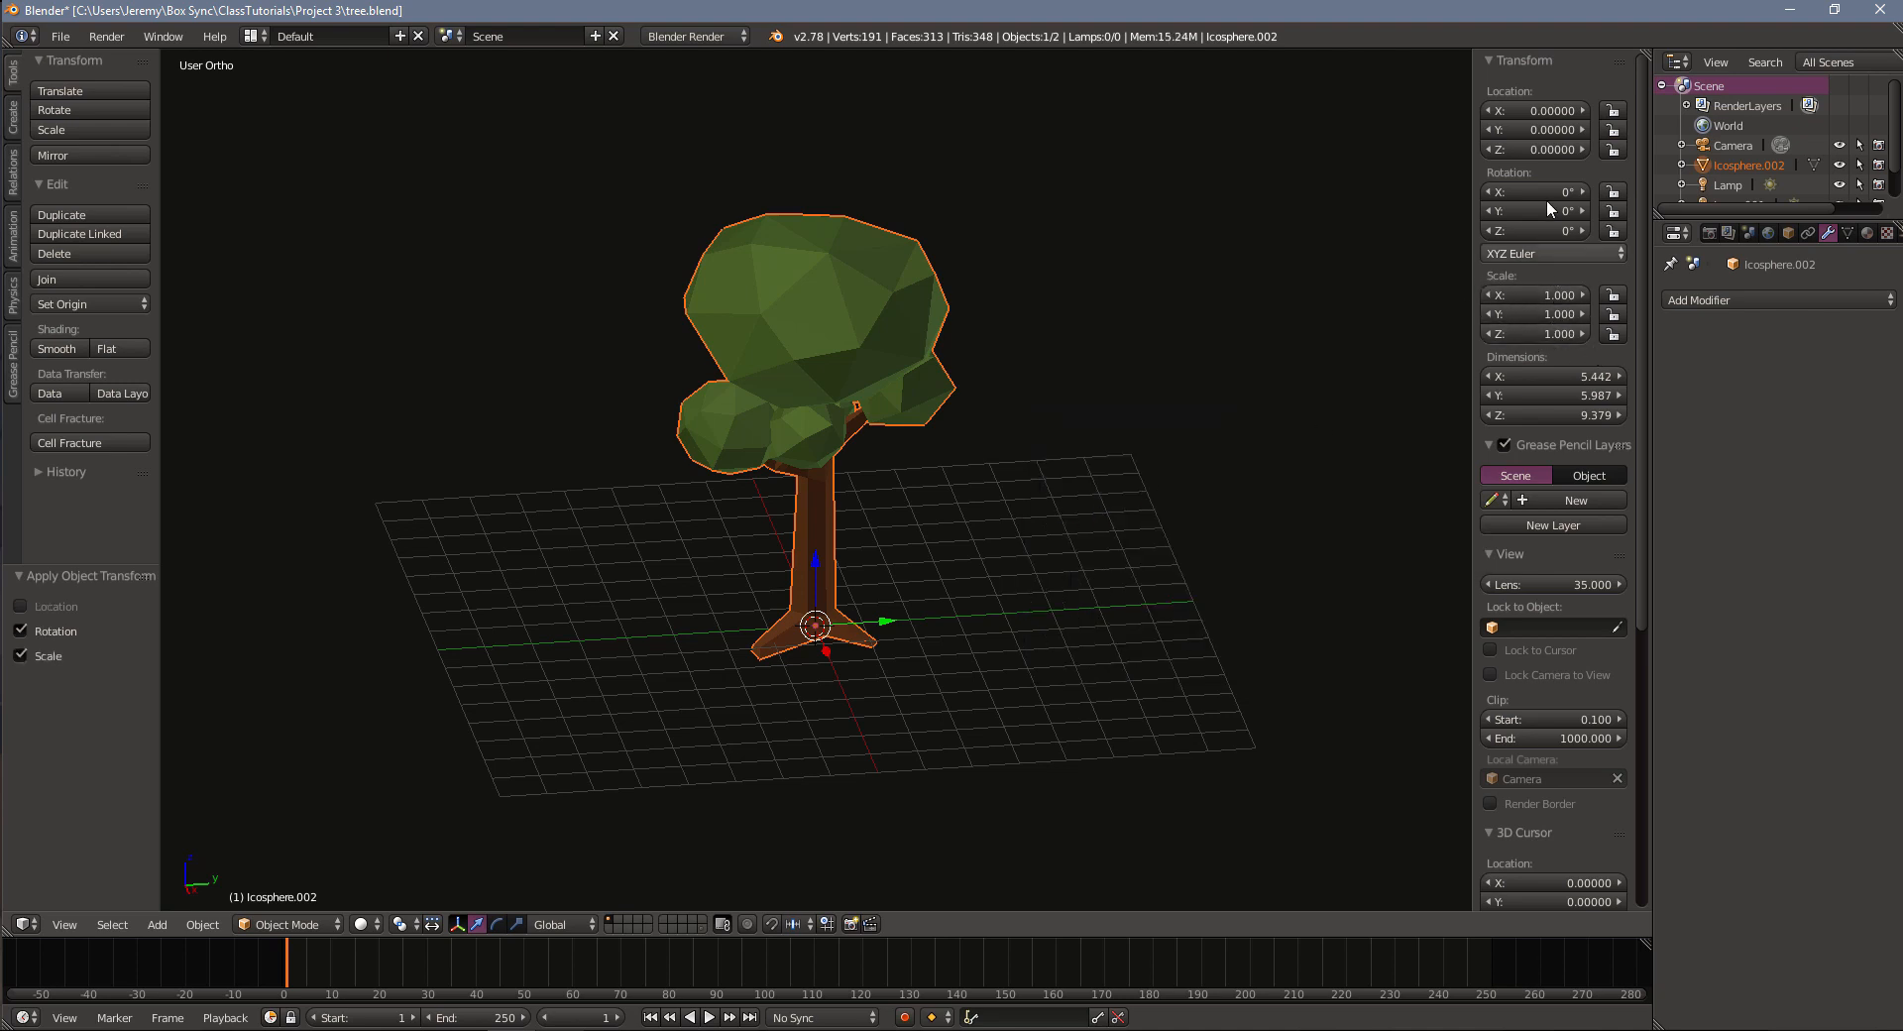
Step: Start an FBX export of the tree and limit it to selected objects
middle_drag(1200, 533, 1054, 541)
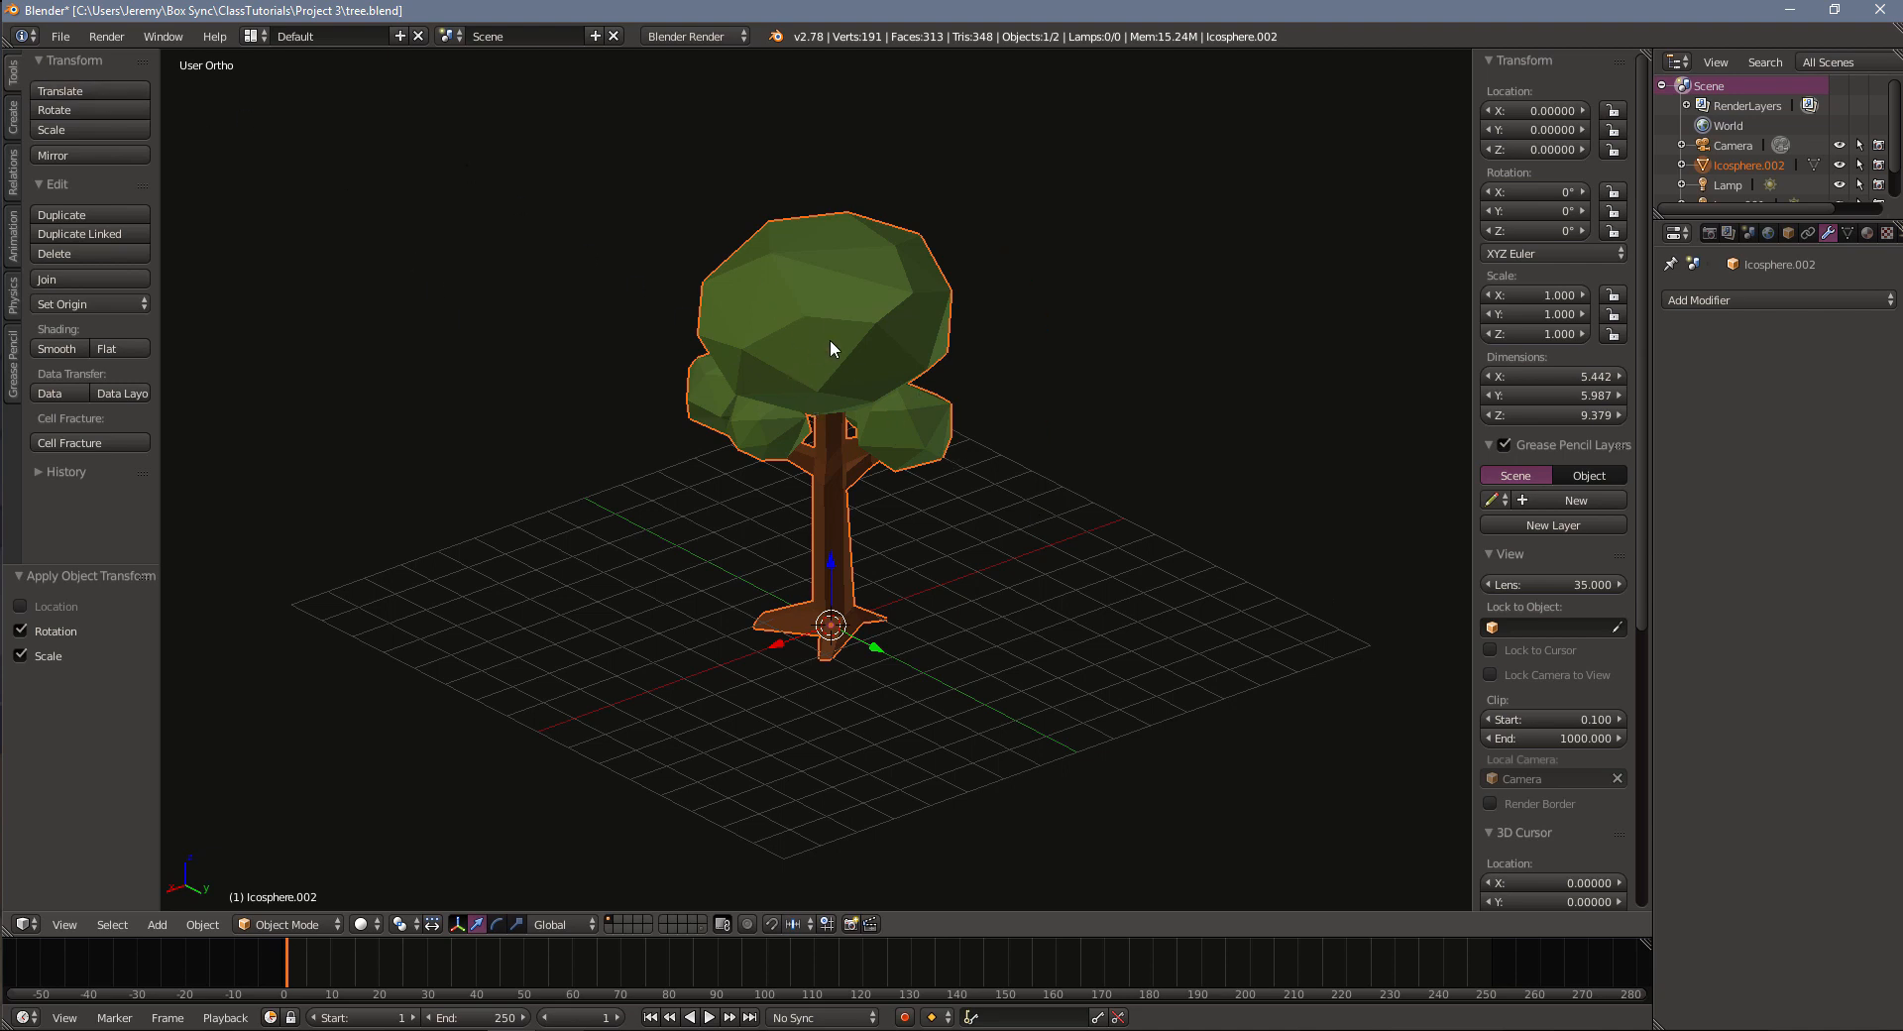
click(60, 36)
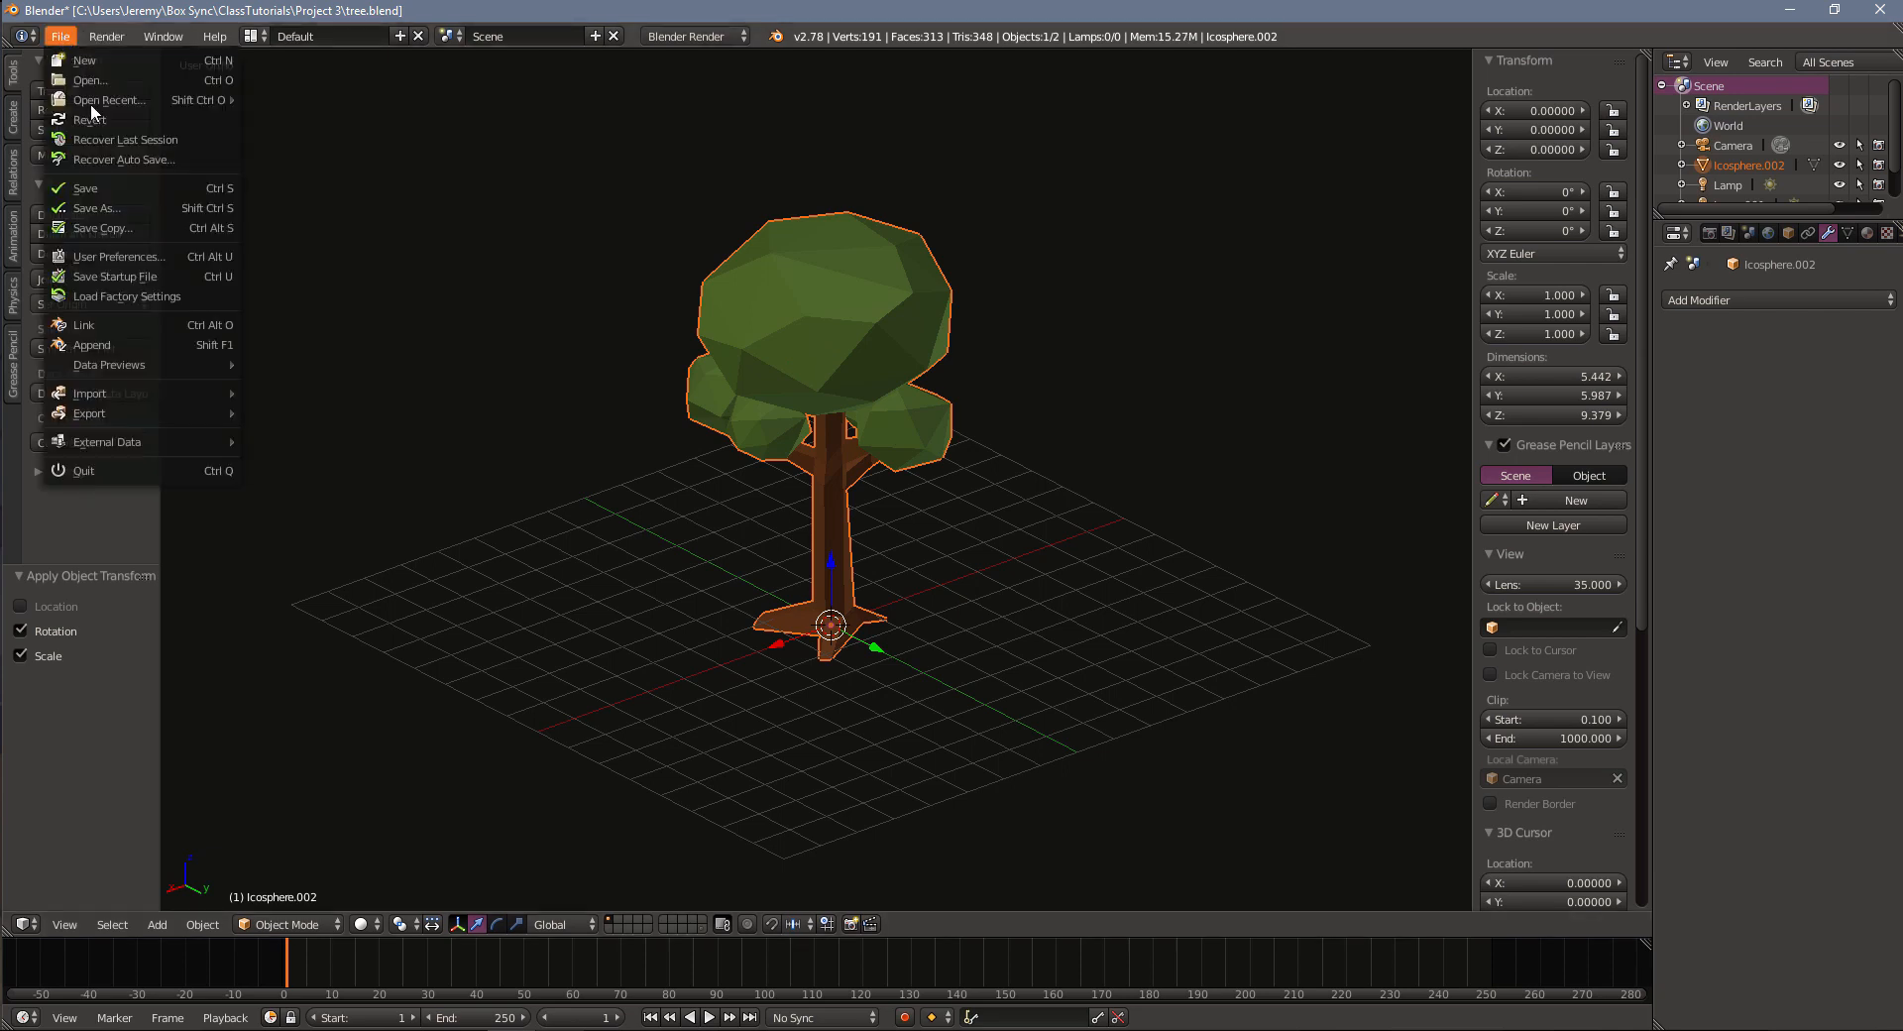
mouse_move(122, 410)
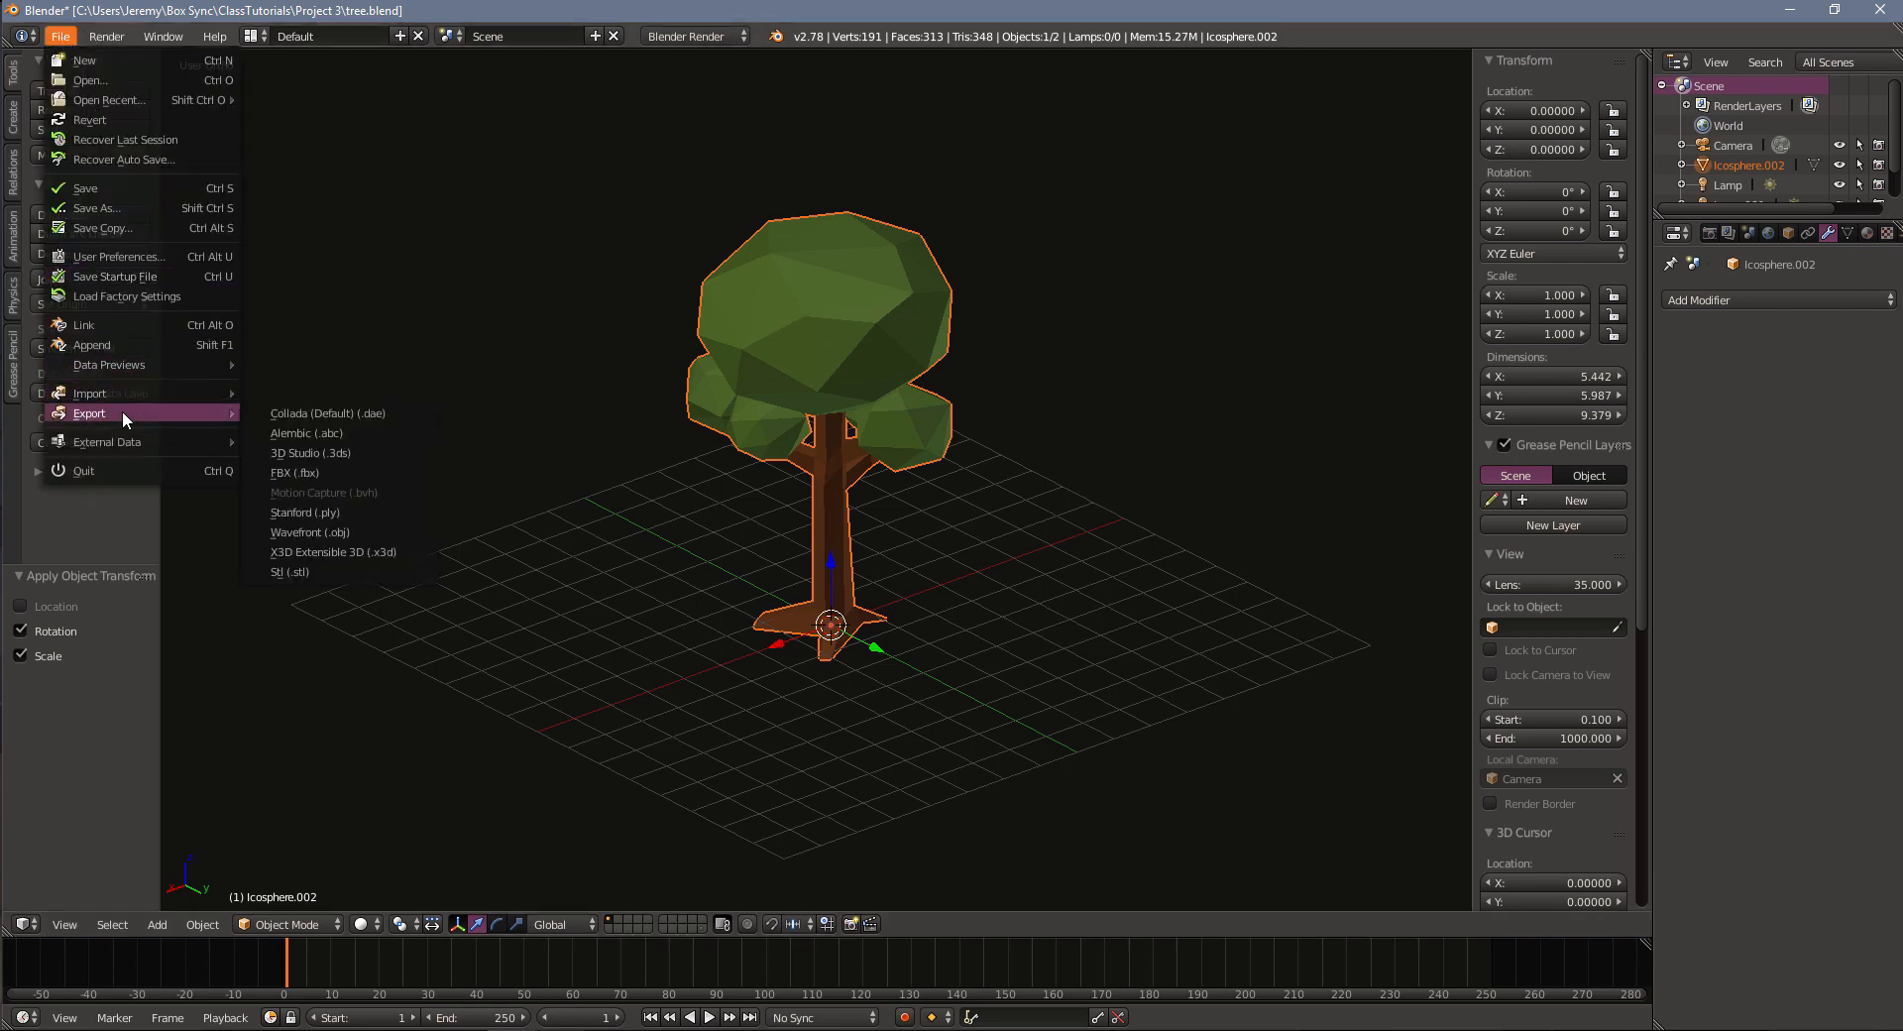
click(376, 477)
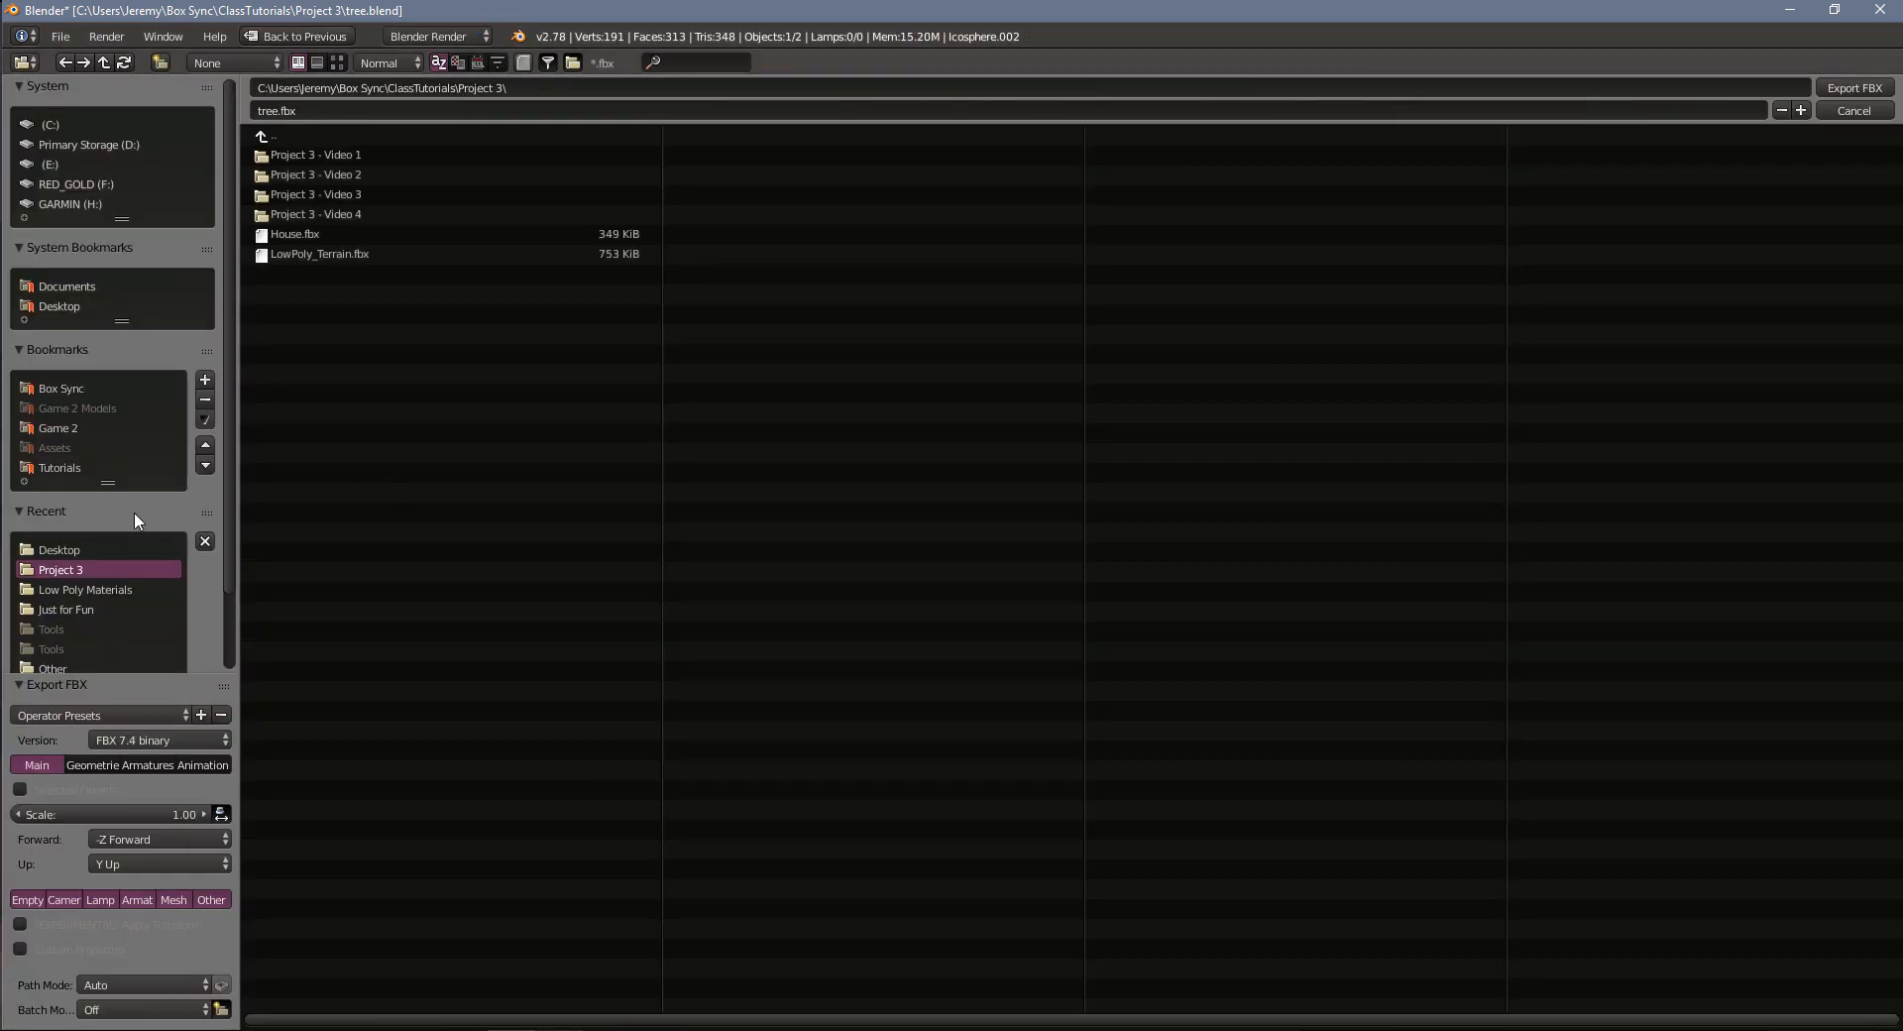
scroll(139, 525, down, 2)
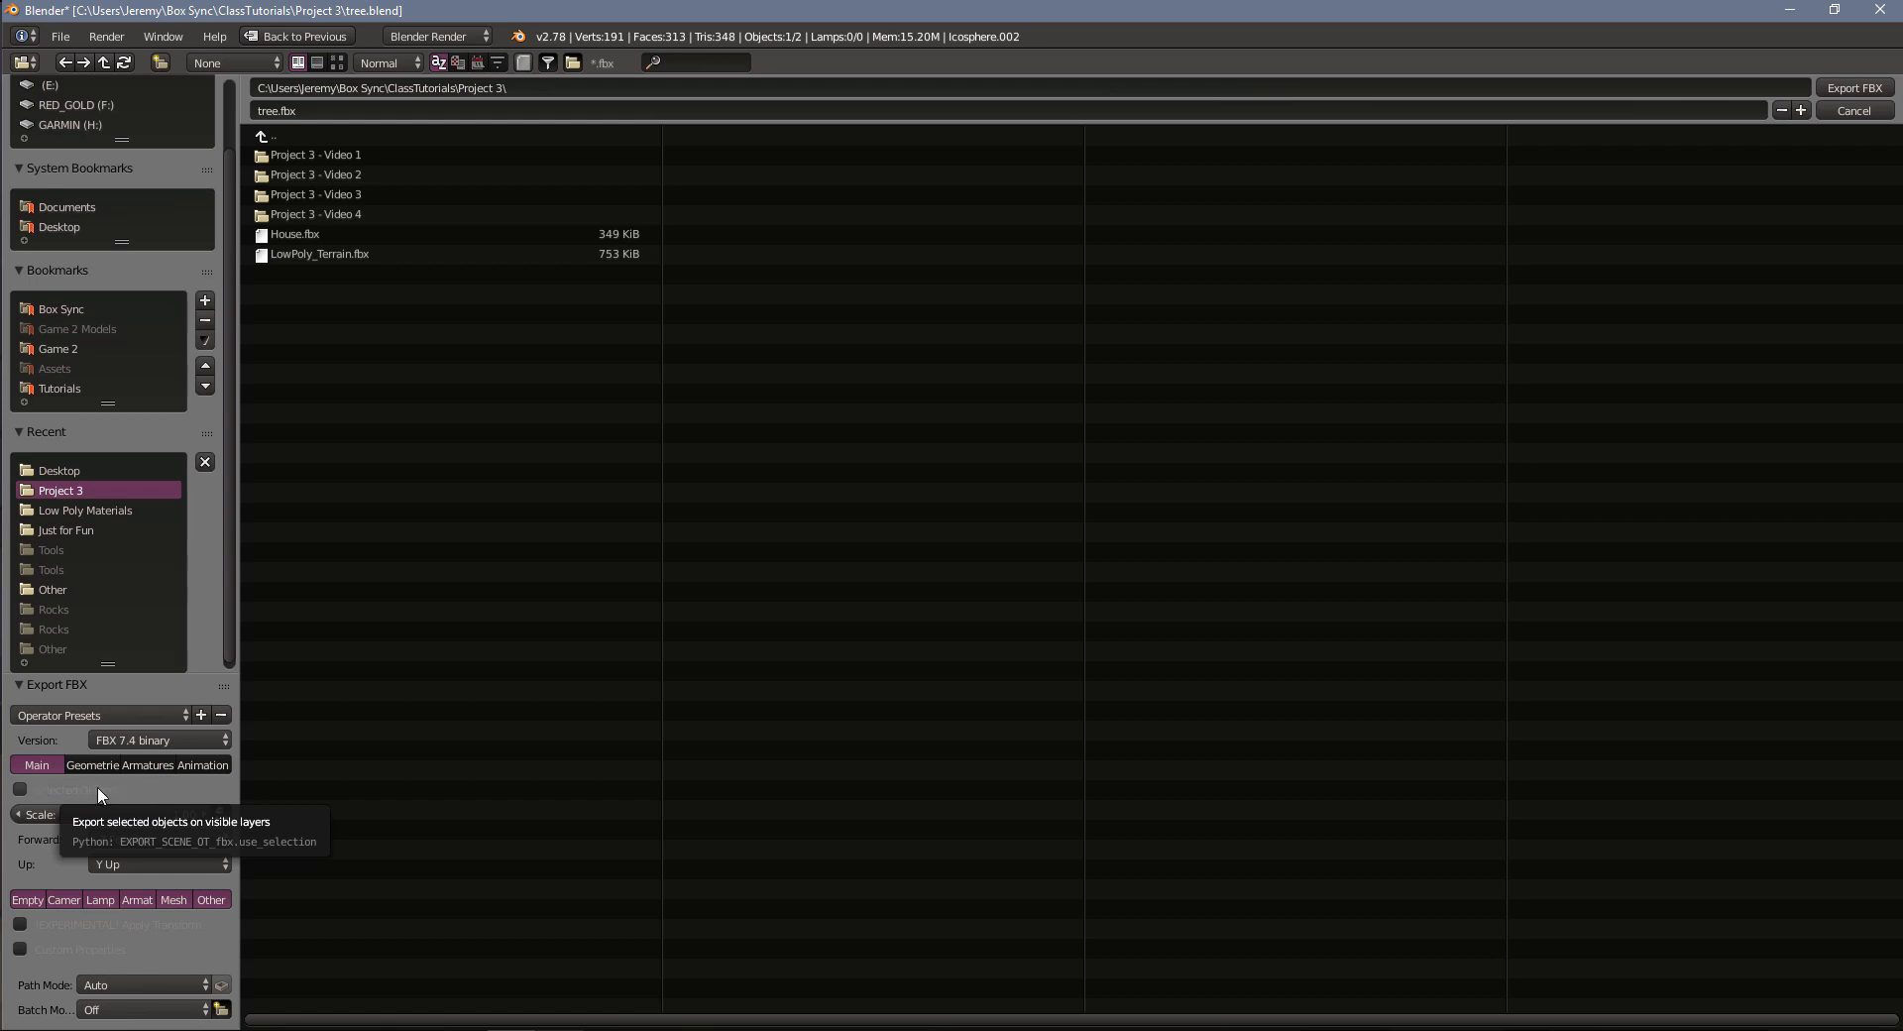
click(65, 792)
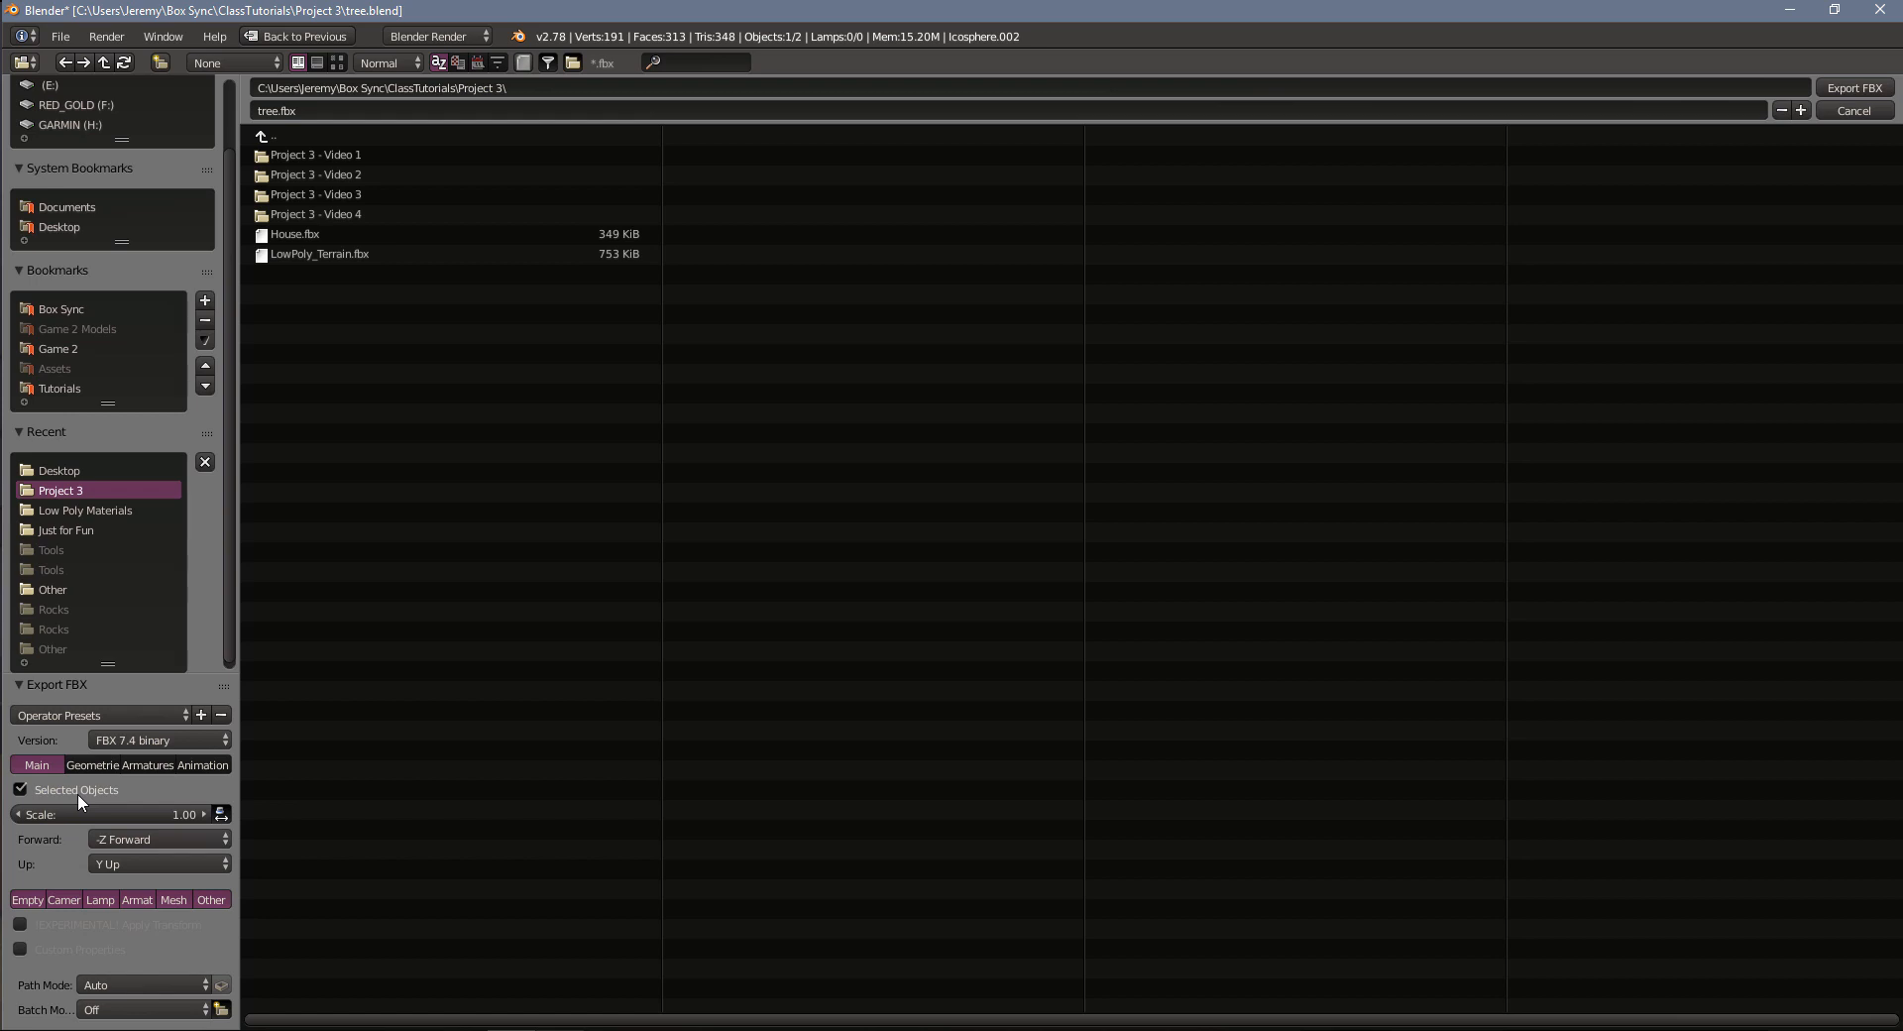
Step: Export the tree to the Desktop as LowPolyTree_1, overwriting the existing FBX file
click(78, 470)
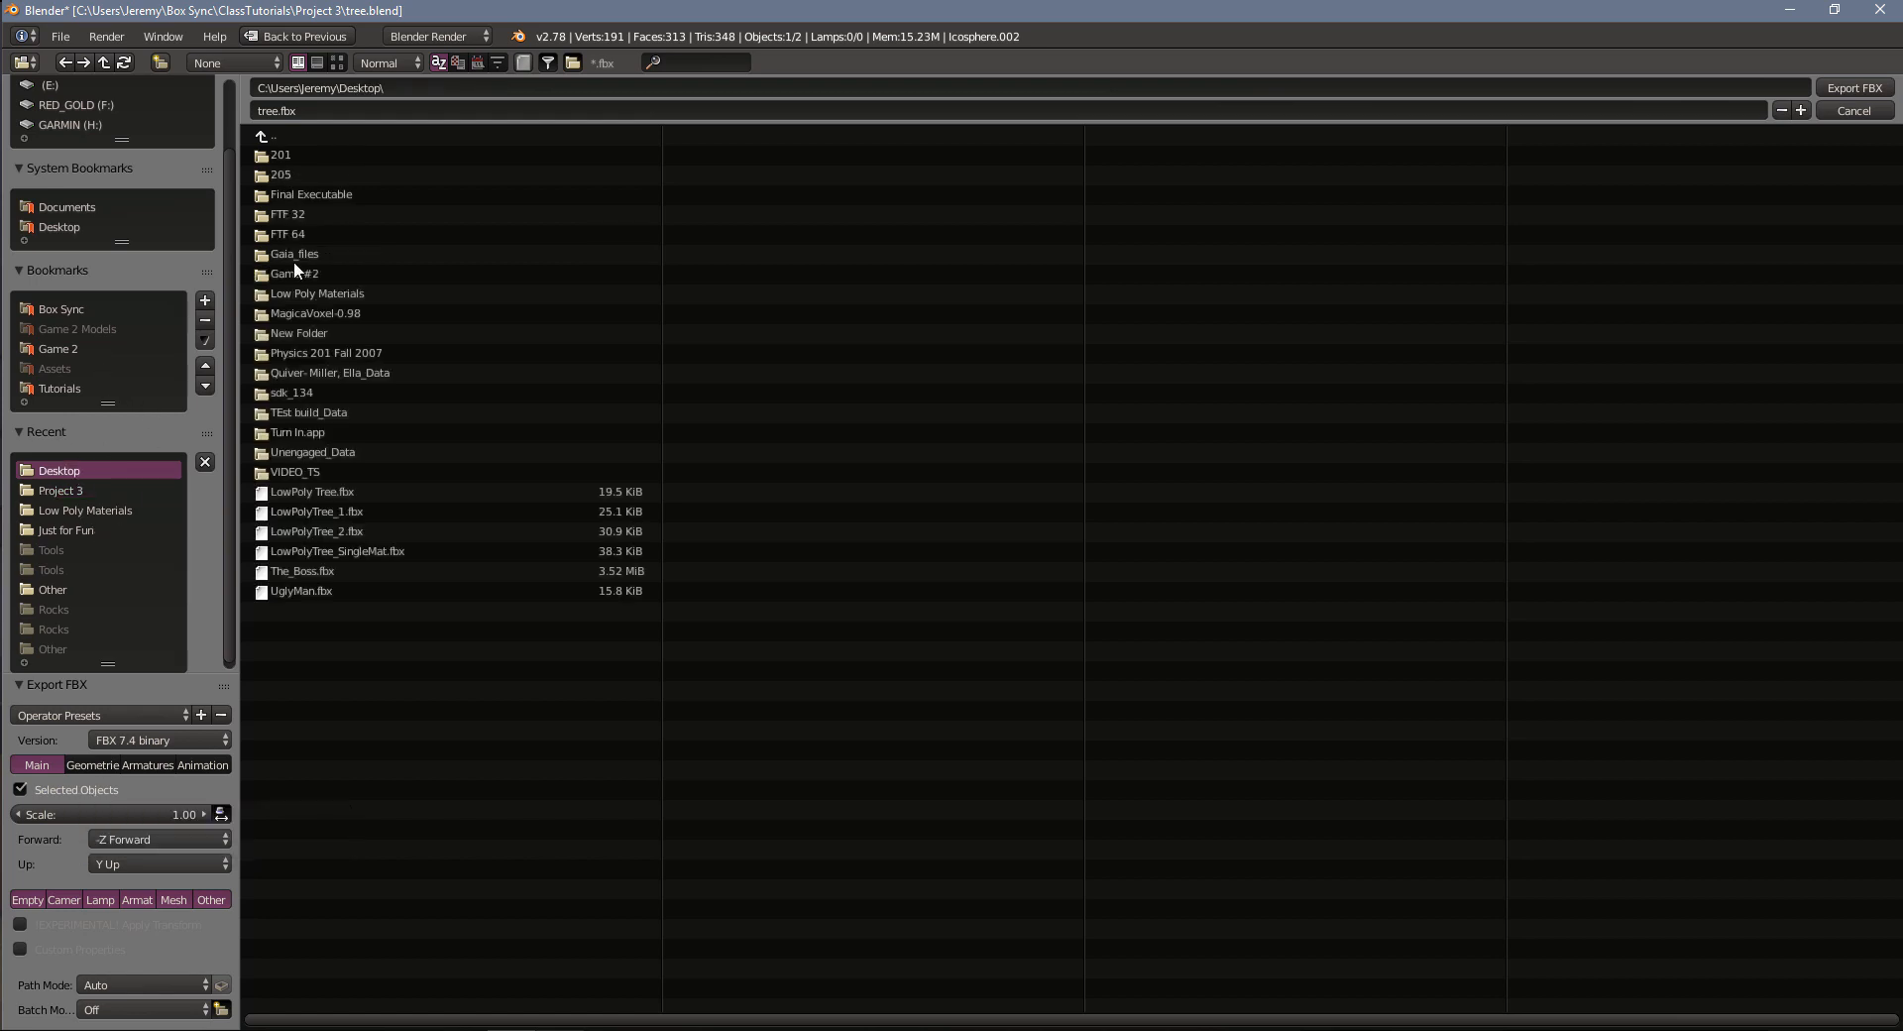
click(378, 111)
text(Low)
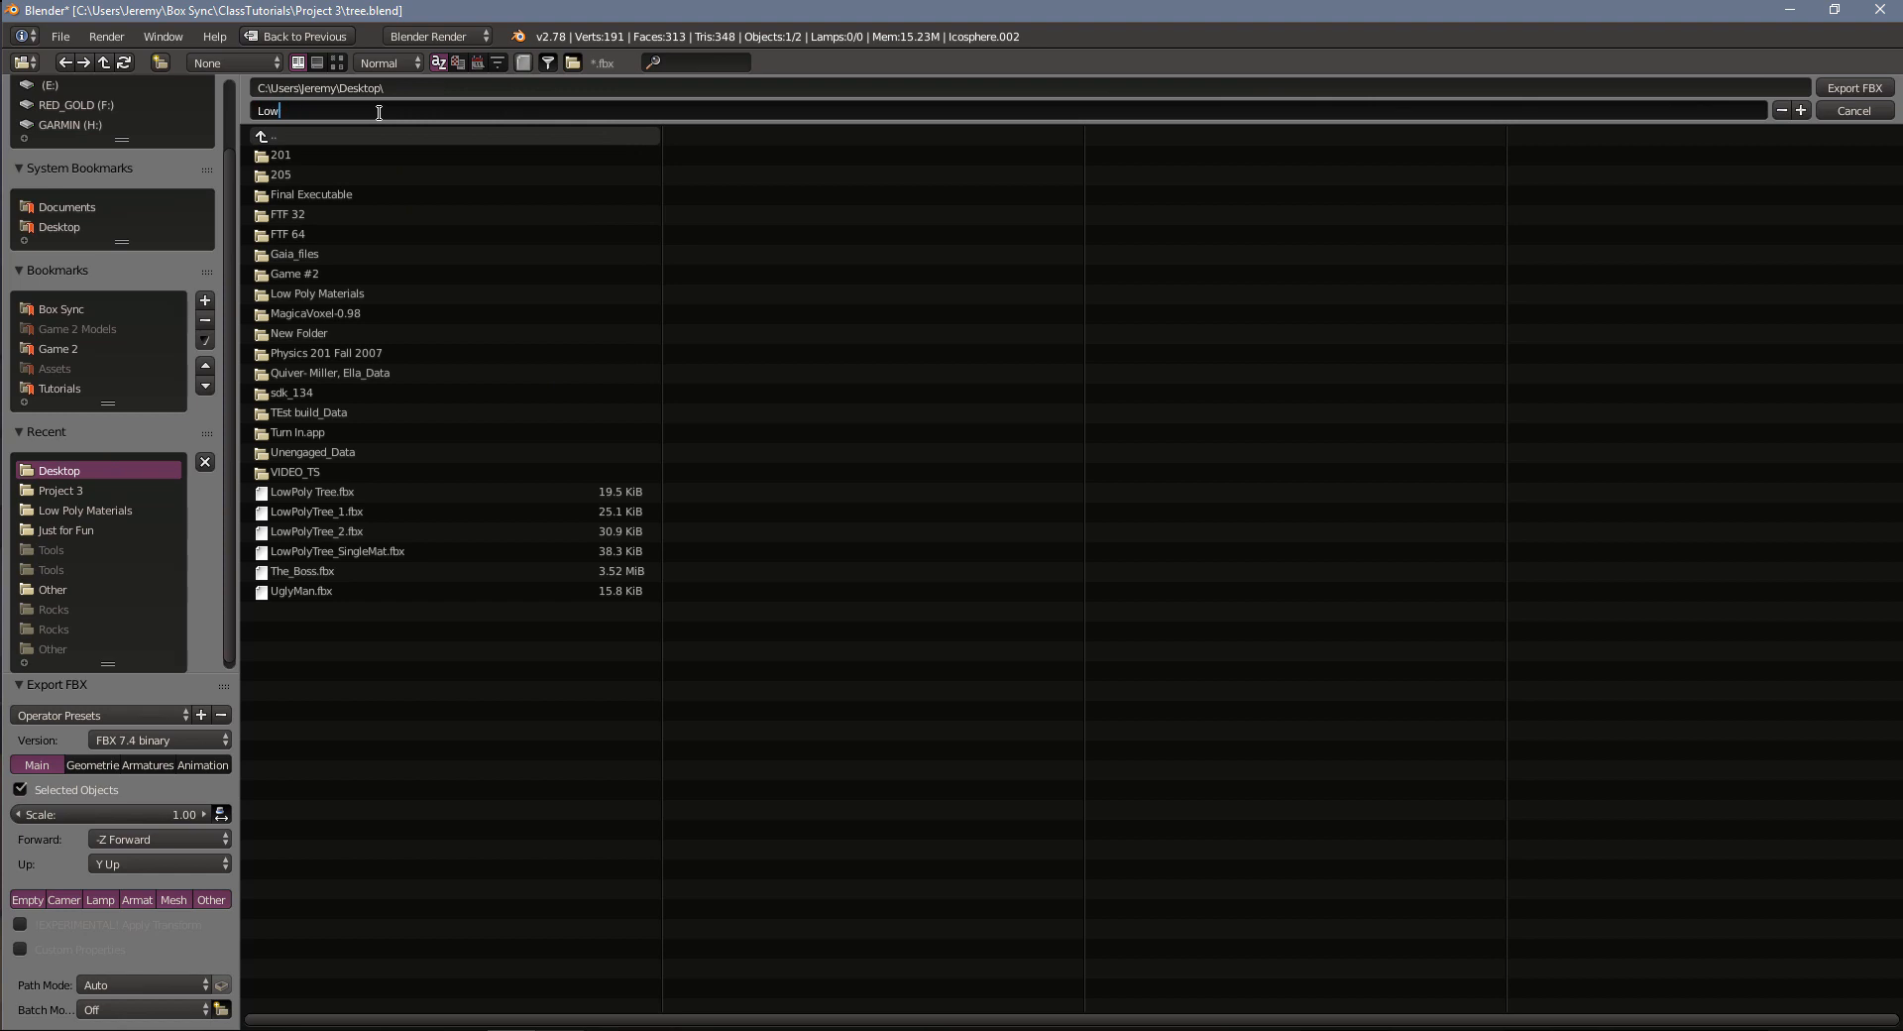
text(PolyTree_1)
click(1860, 89)
click(1860, 89)
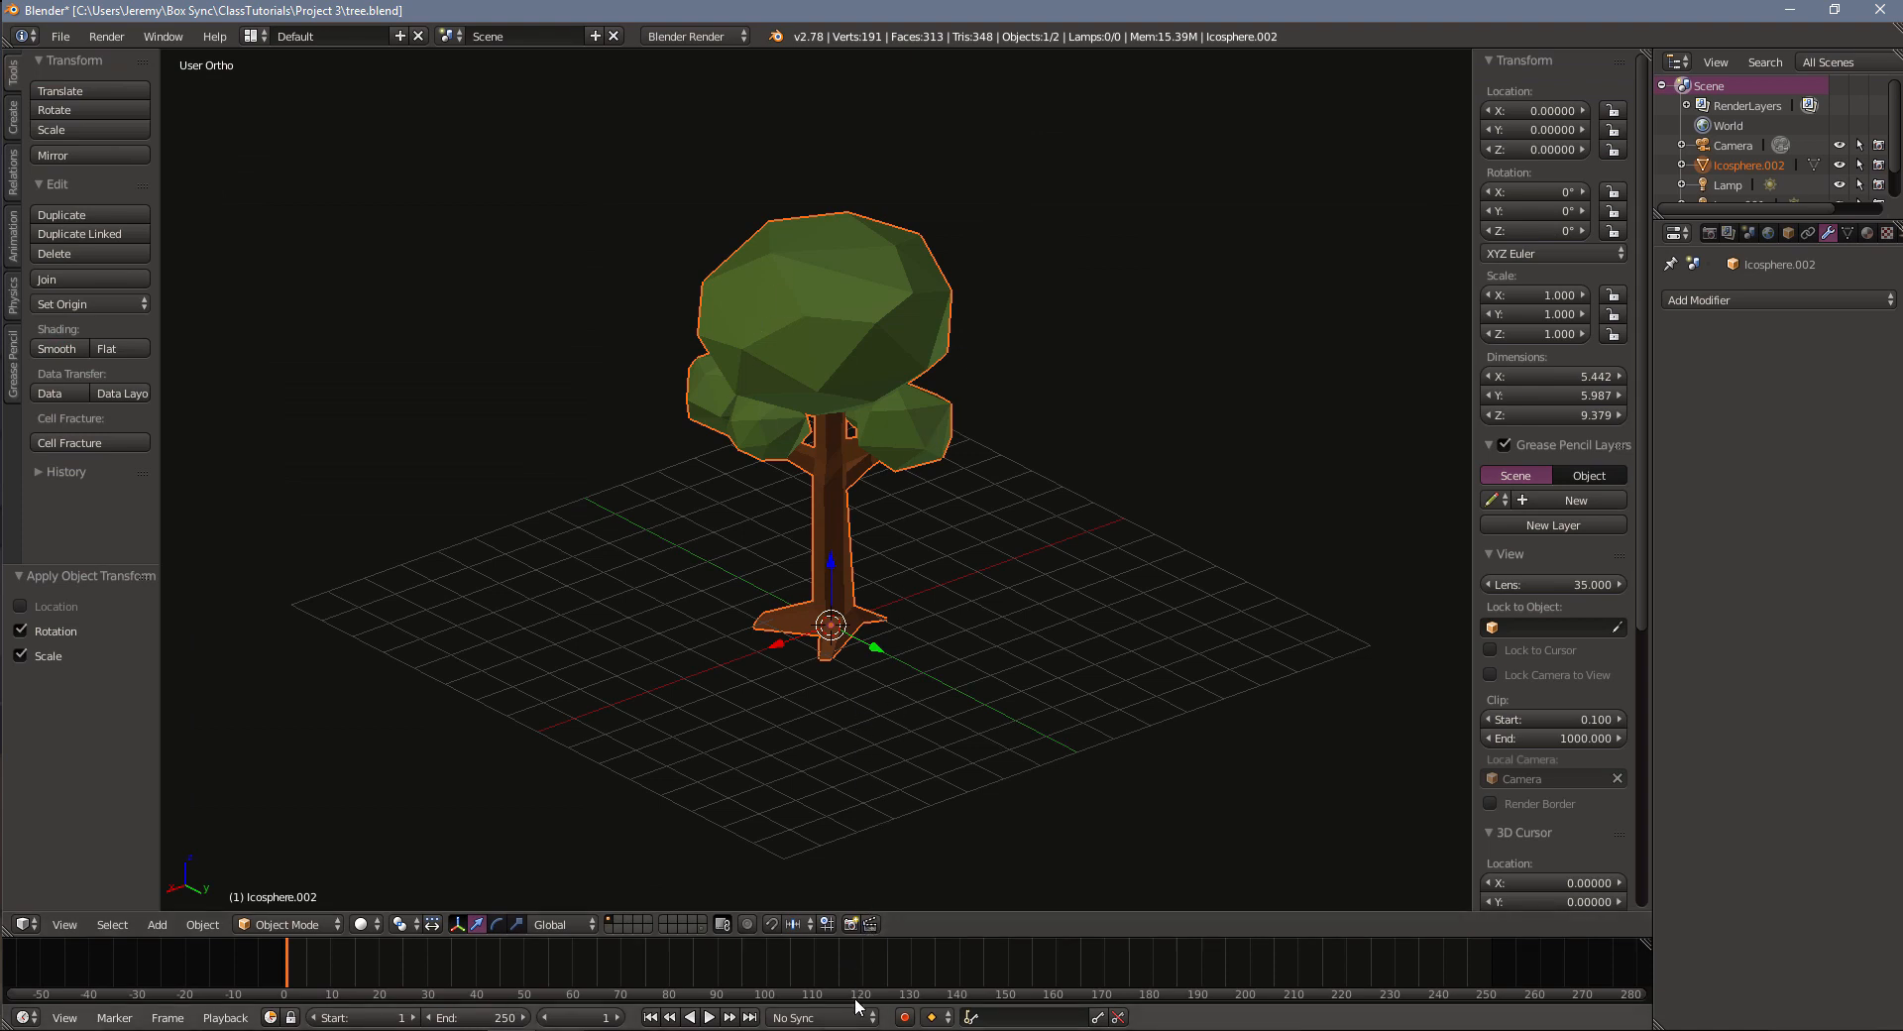
Step: Switch to Unity and import LowPolyTree_1.fbx from the Desktop into the project's Models folder
key(alt+Tab)
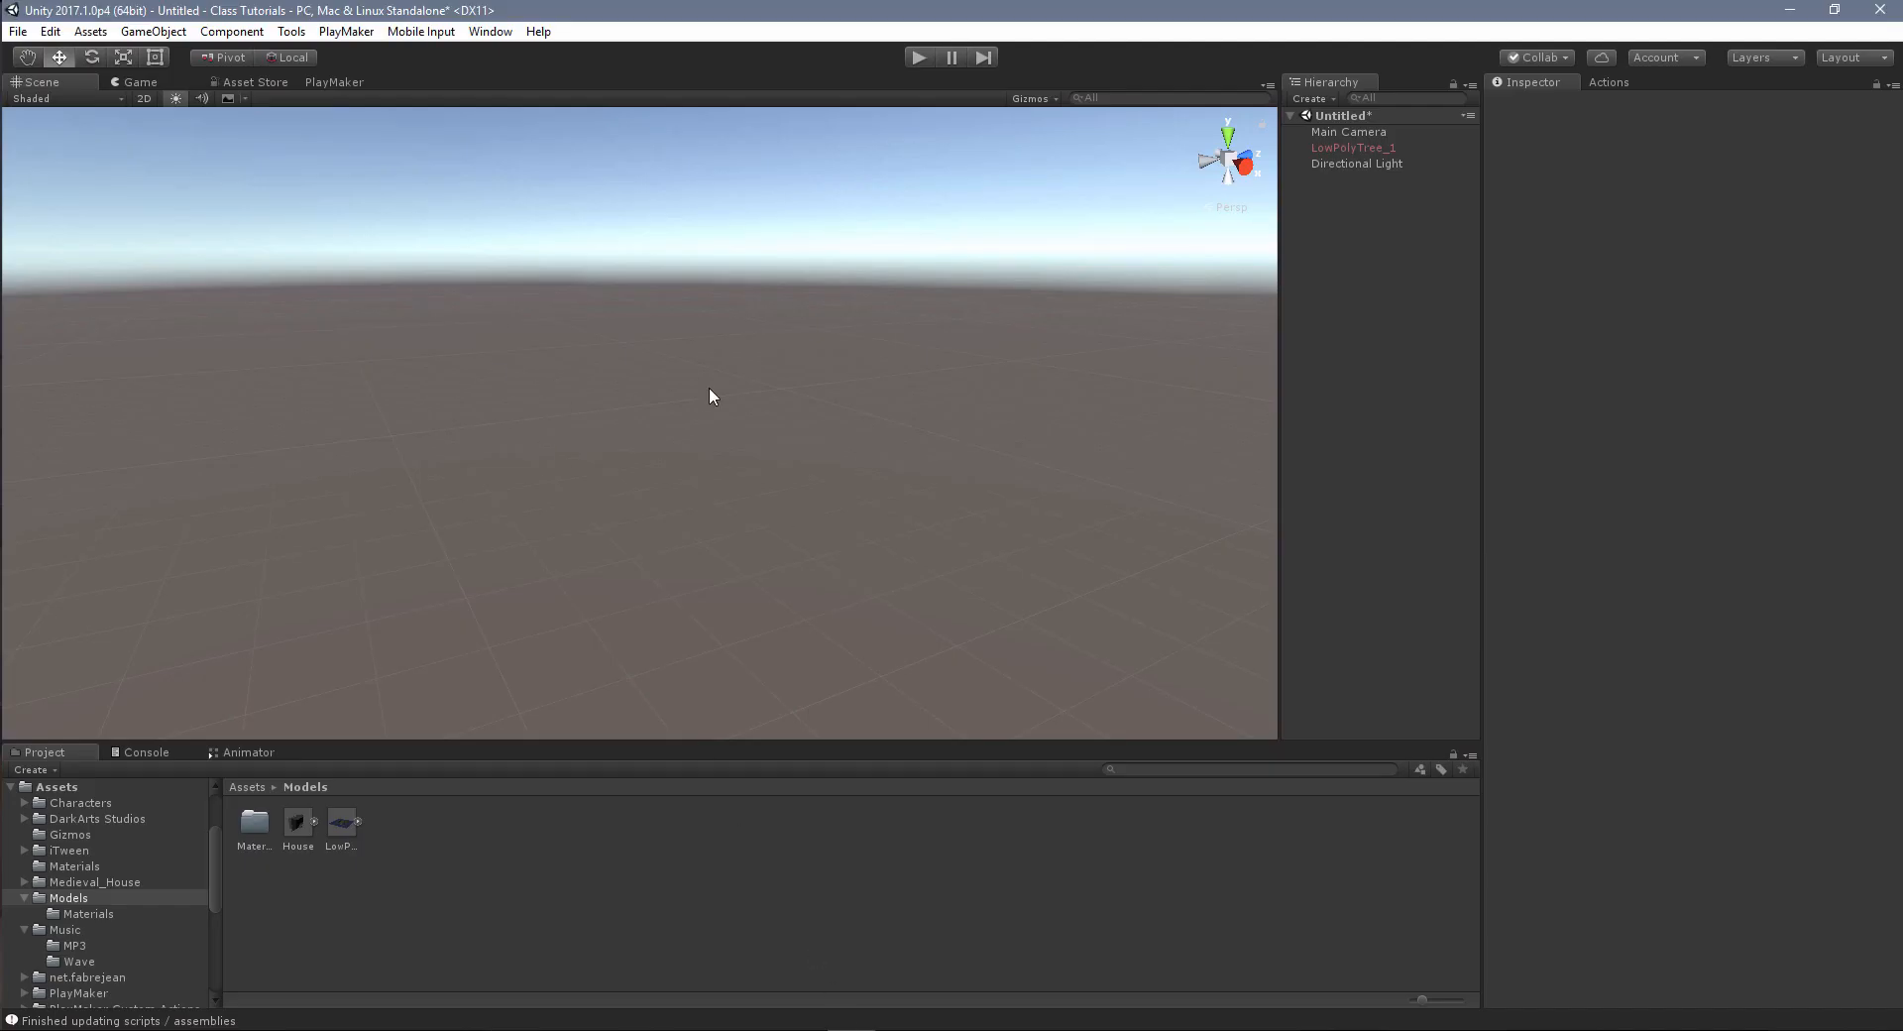
click(79, 896)
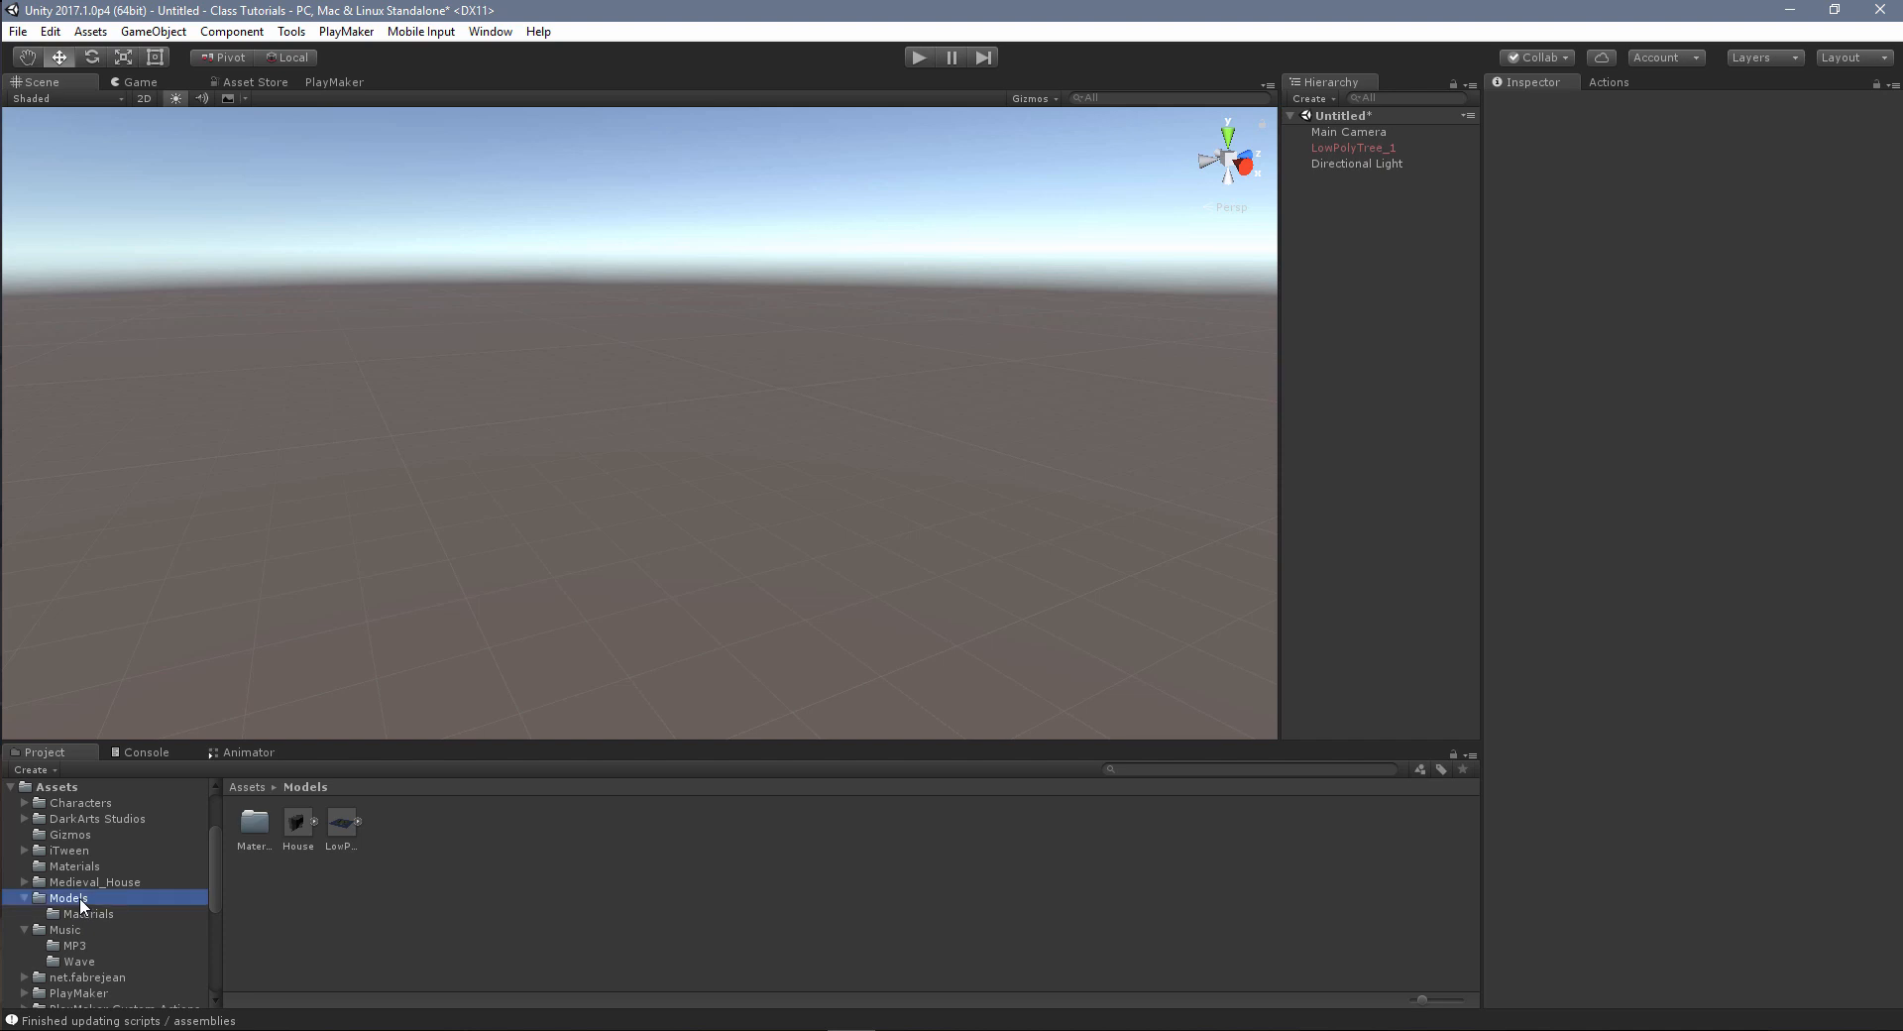
right_click(419, 843)
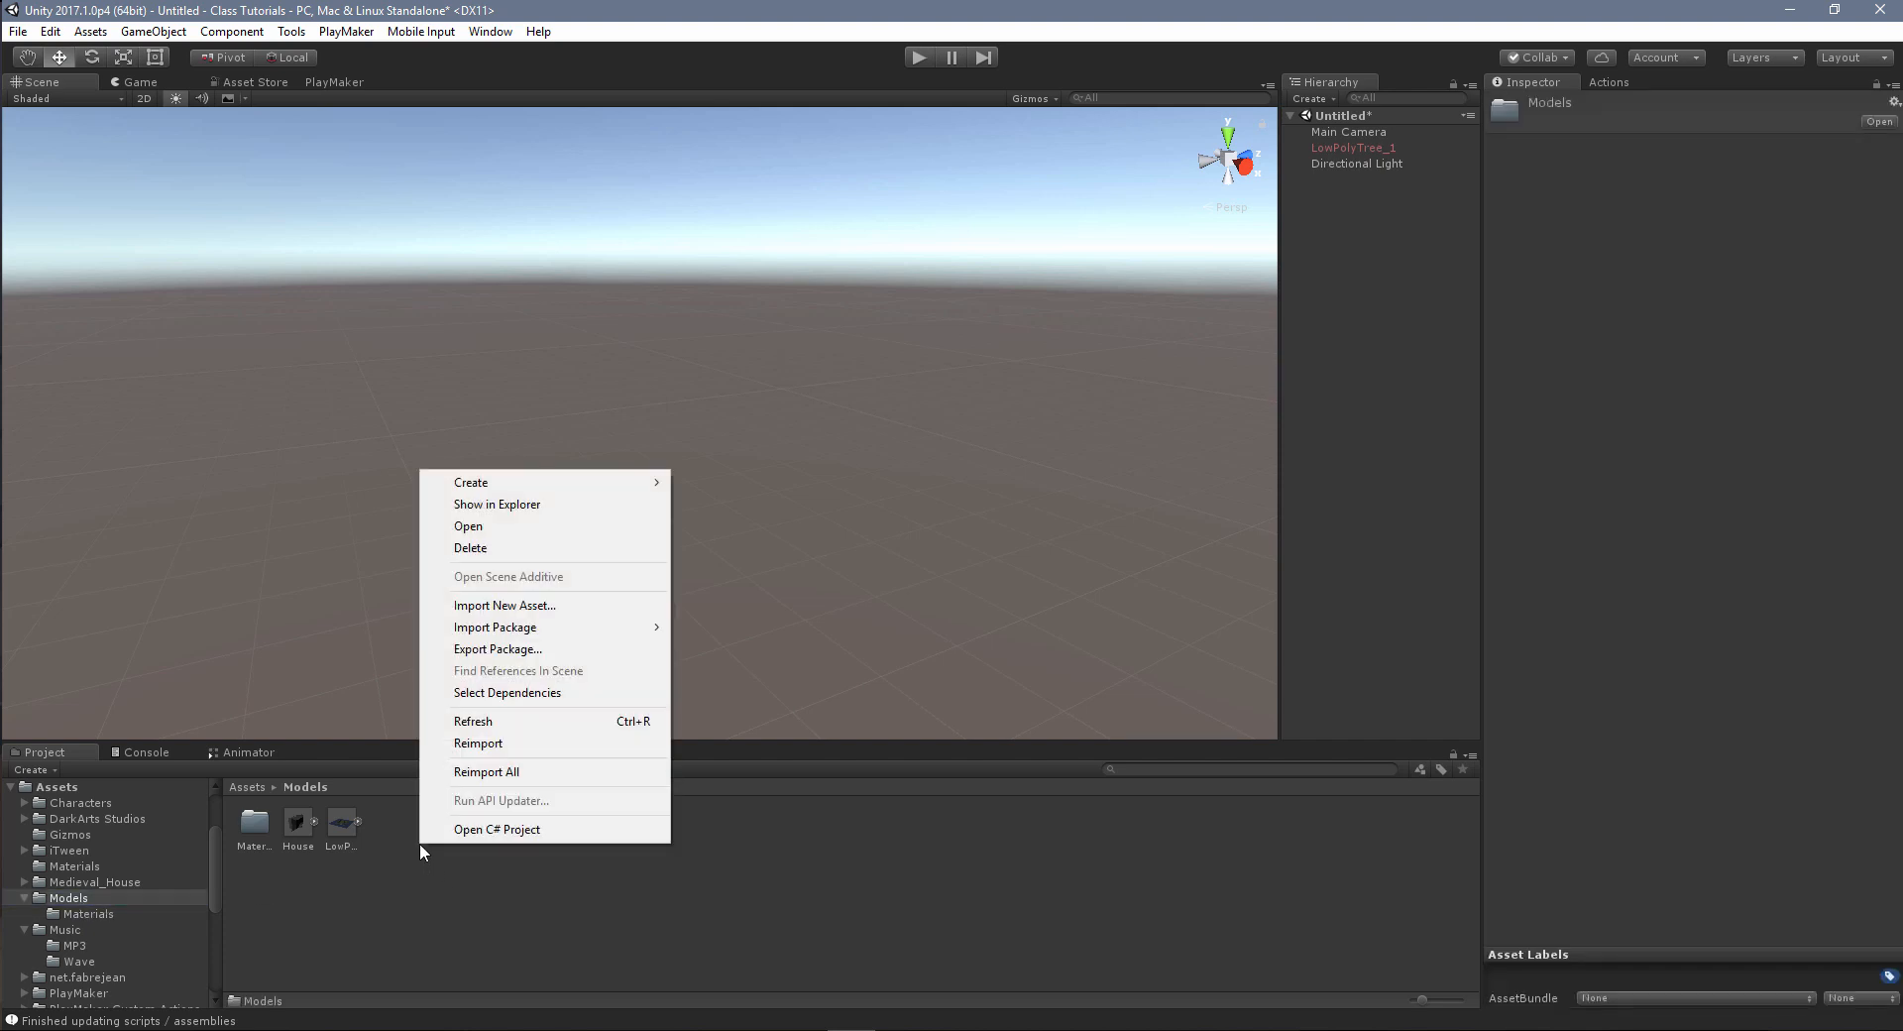
click(601, 605)
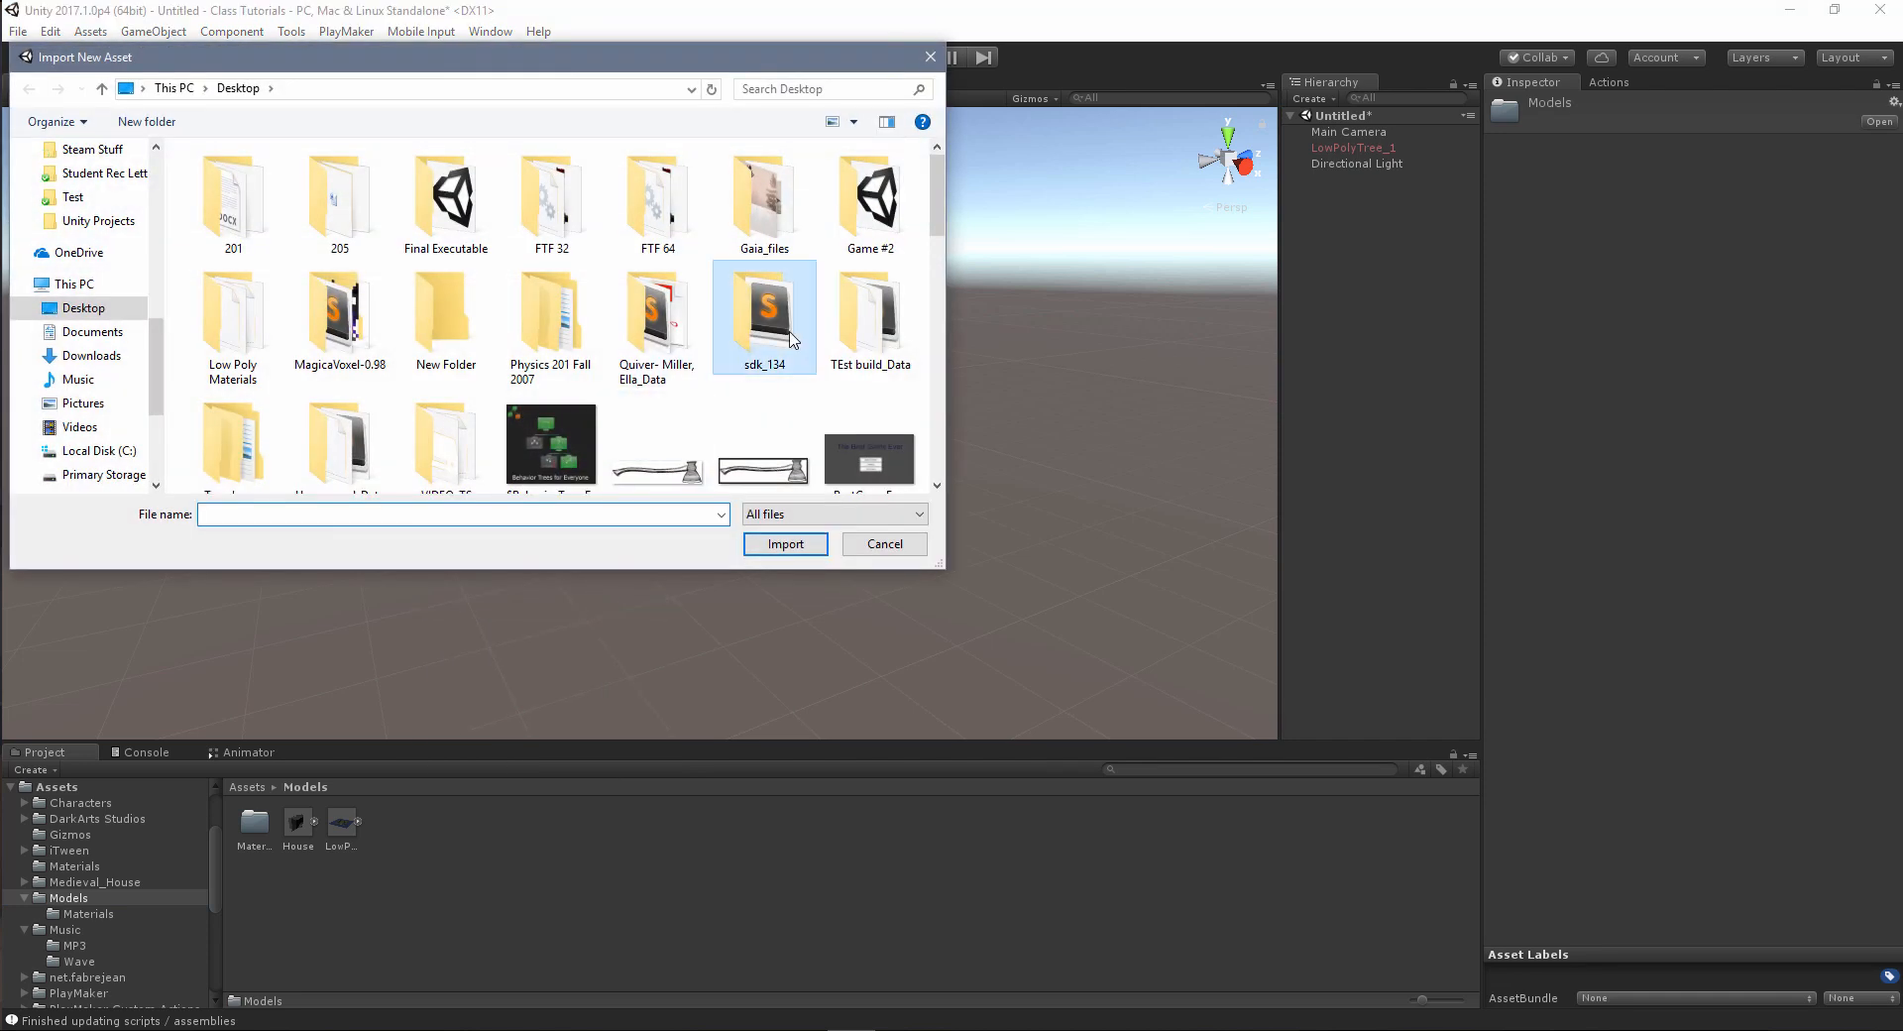
key(l)
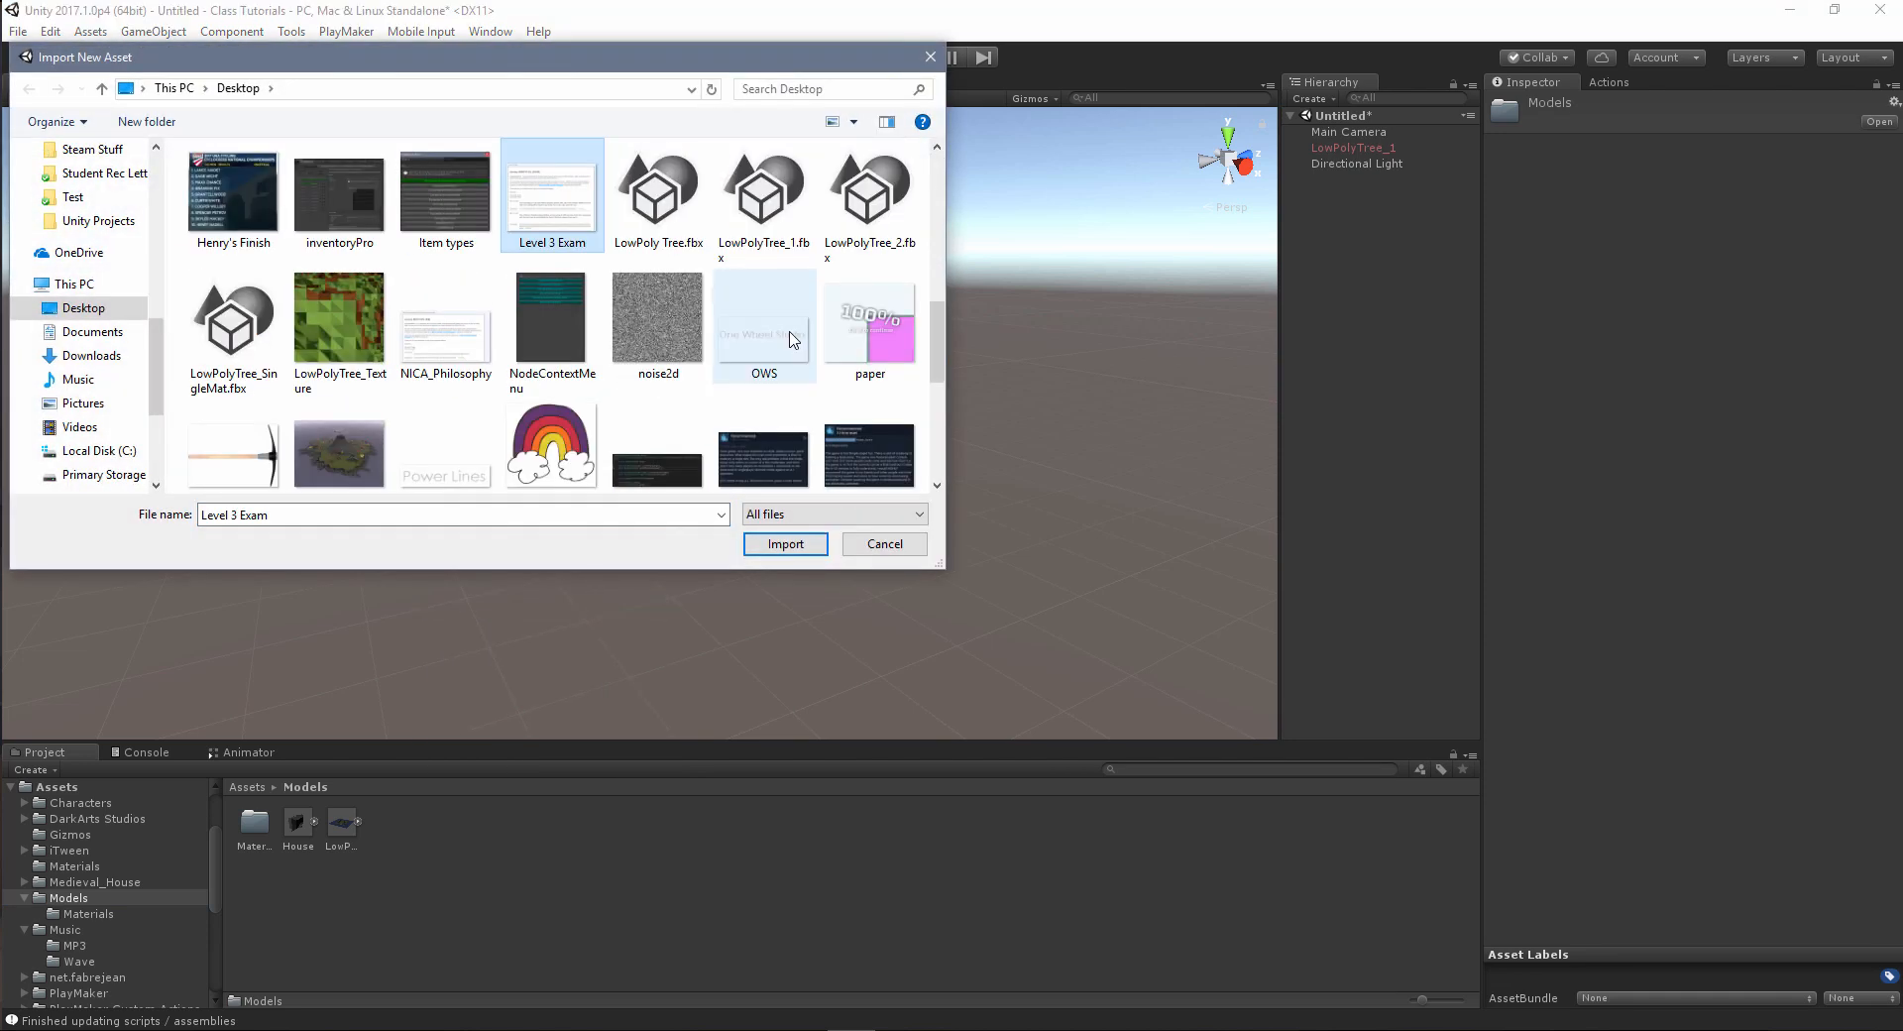
click(768, 210)
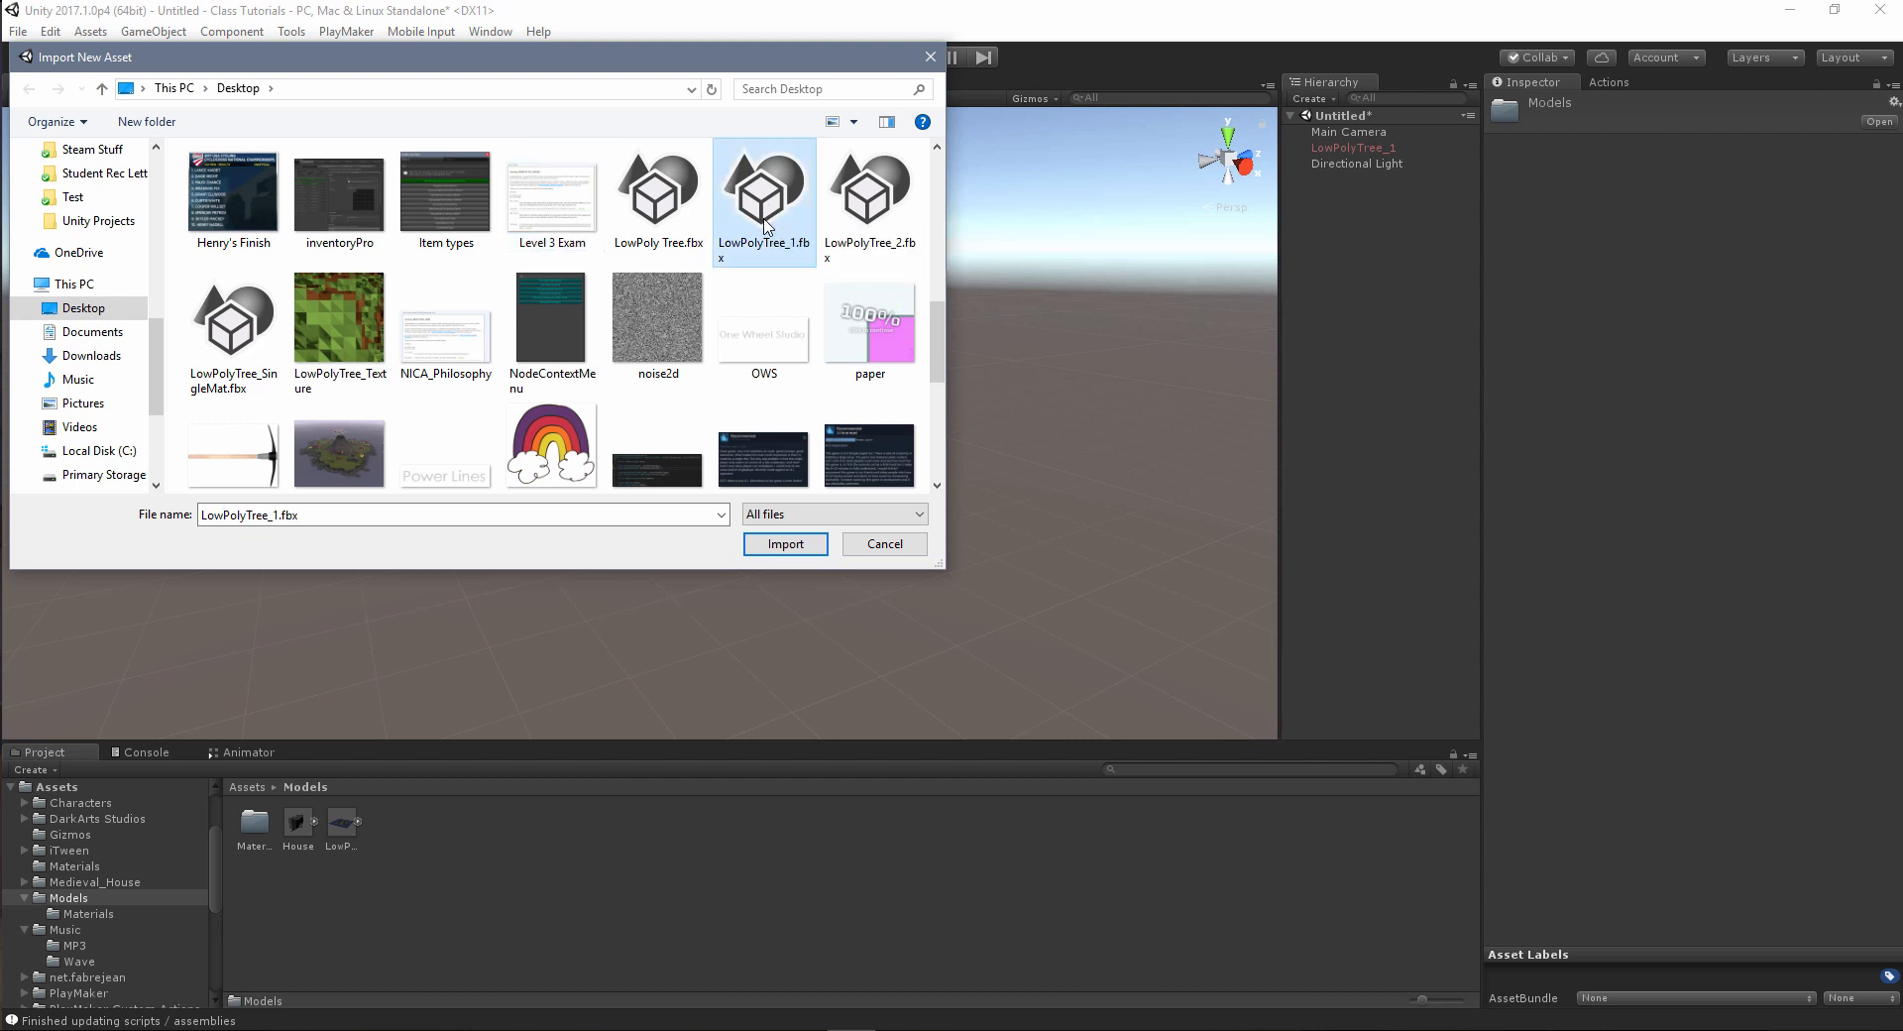
click(786, 544)
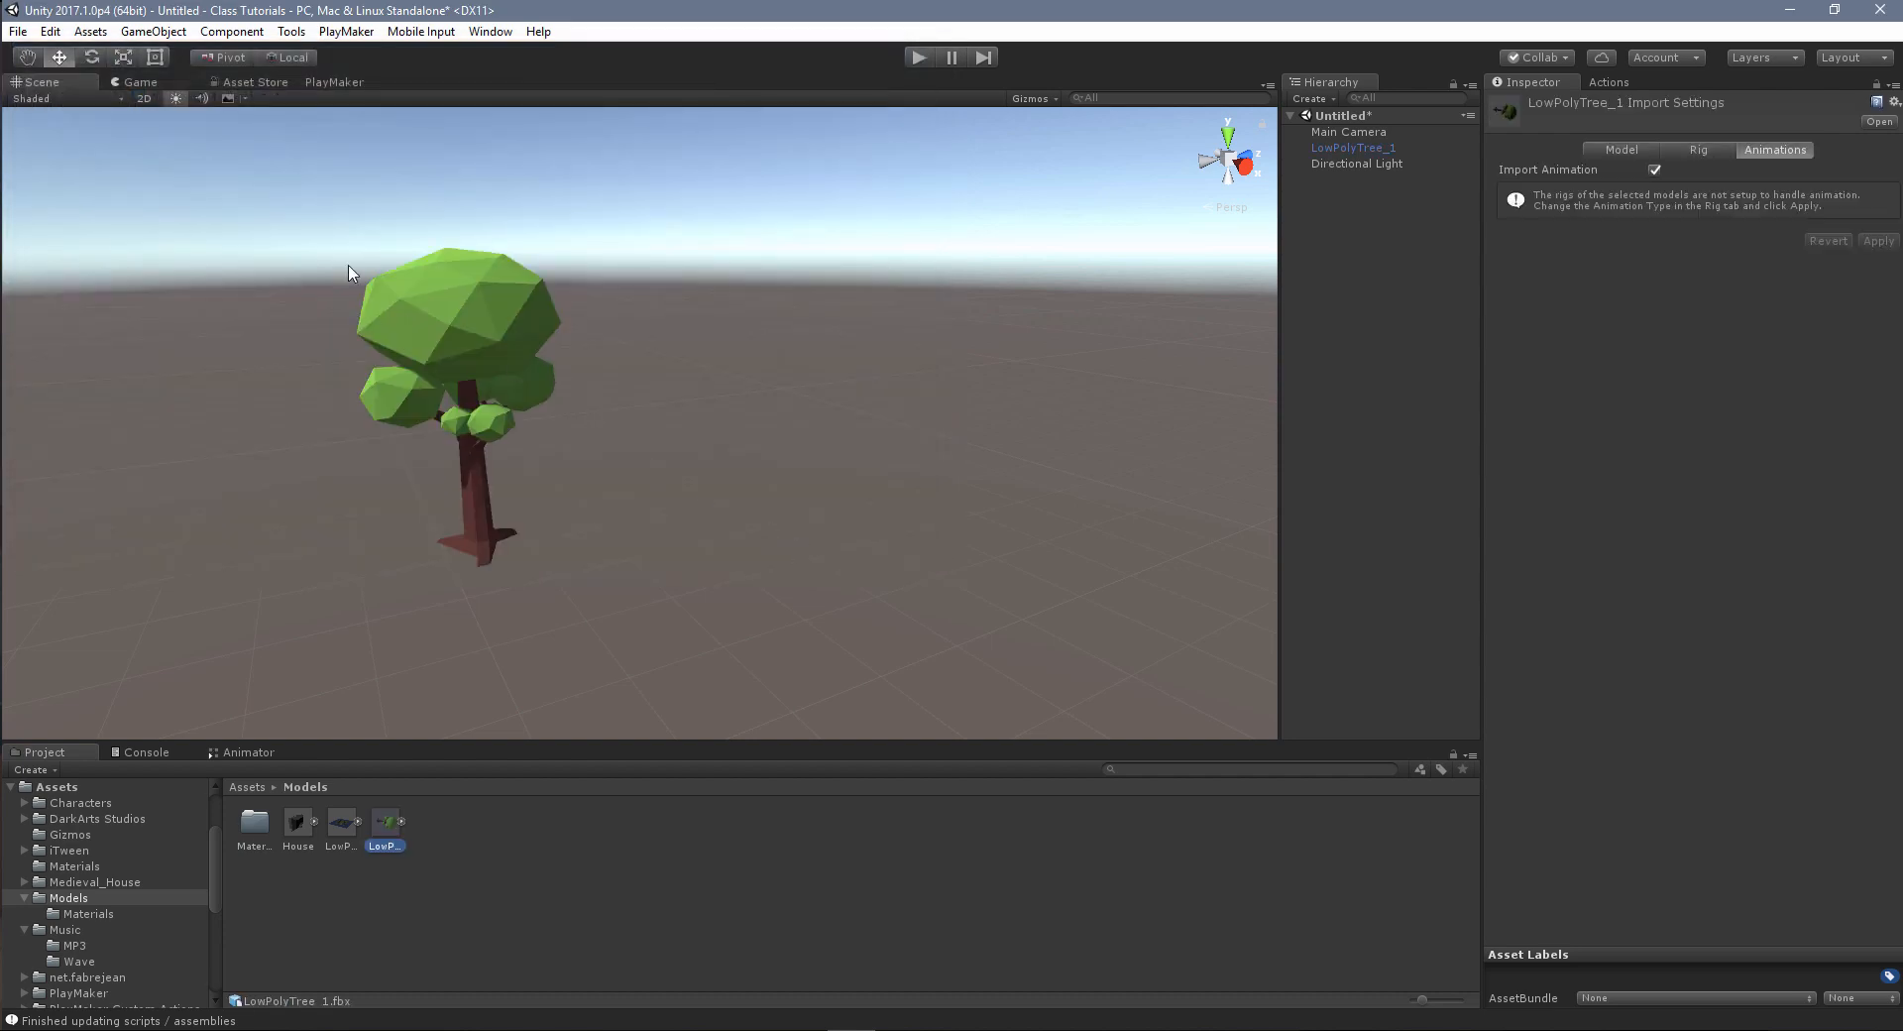
Step: Select the imported tree in the scene, frame it, and collapse its Mesh Renderer and Mesh Filter components
middle_drag(544, 528, 794, 608)
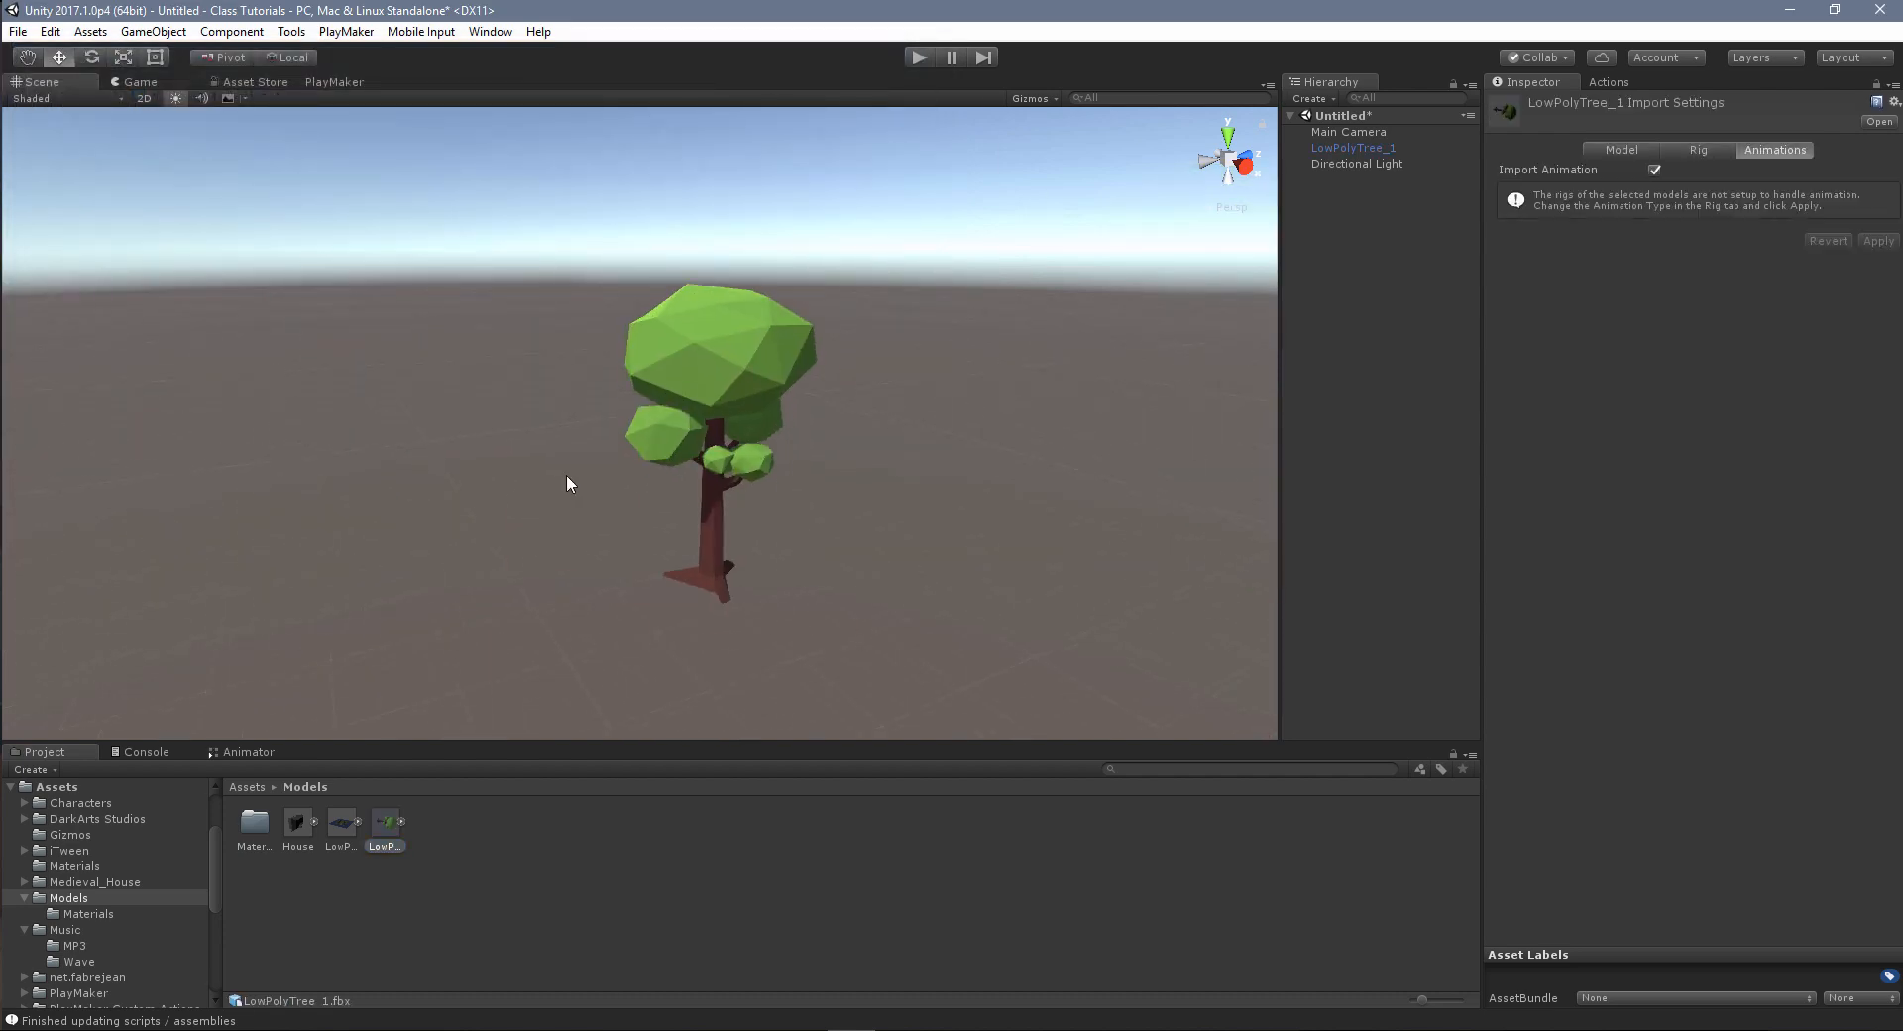
click(687, 384)
key(f)
middle_drag(752, 414, 760, 512)
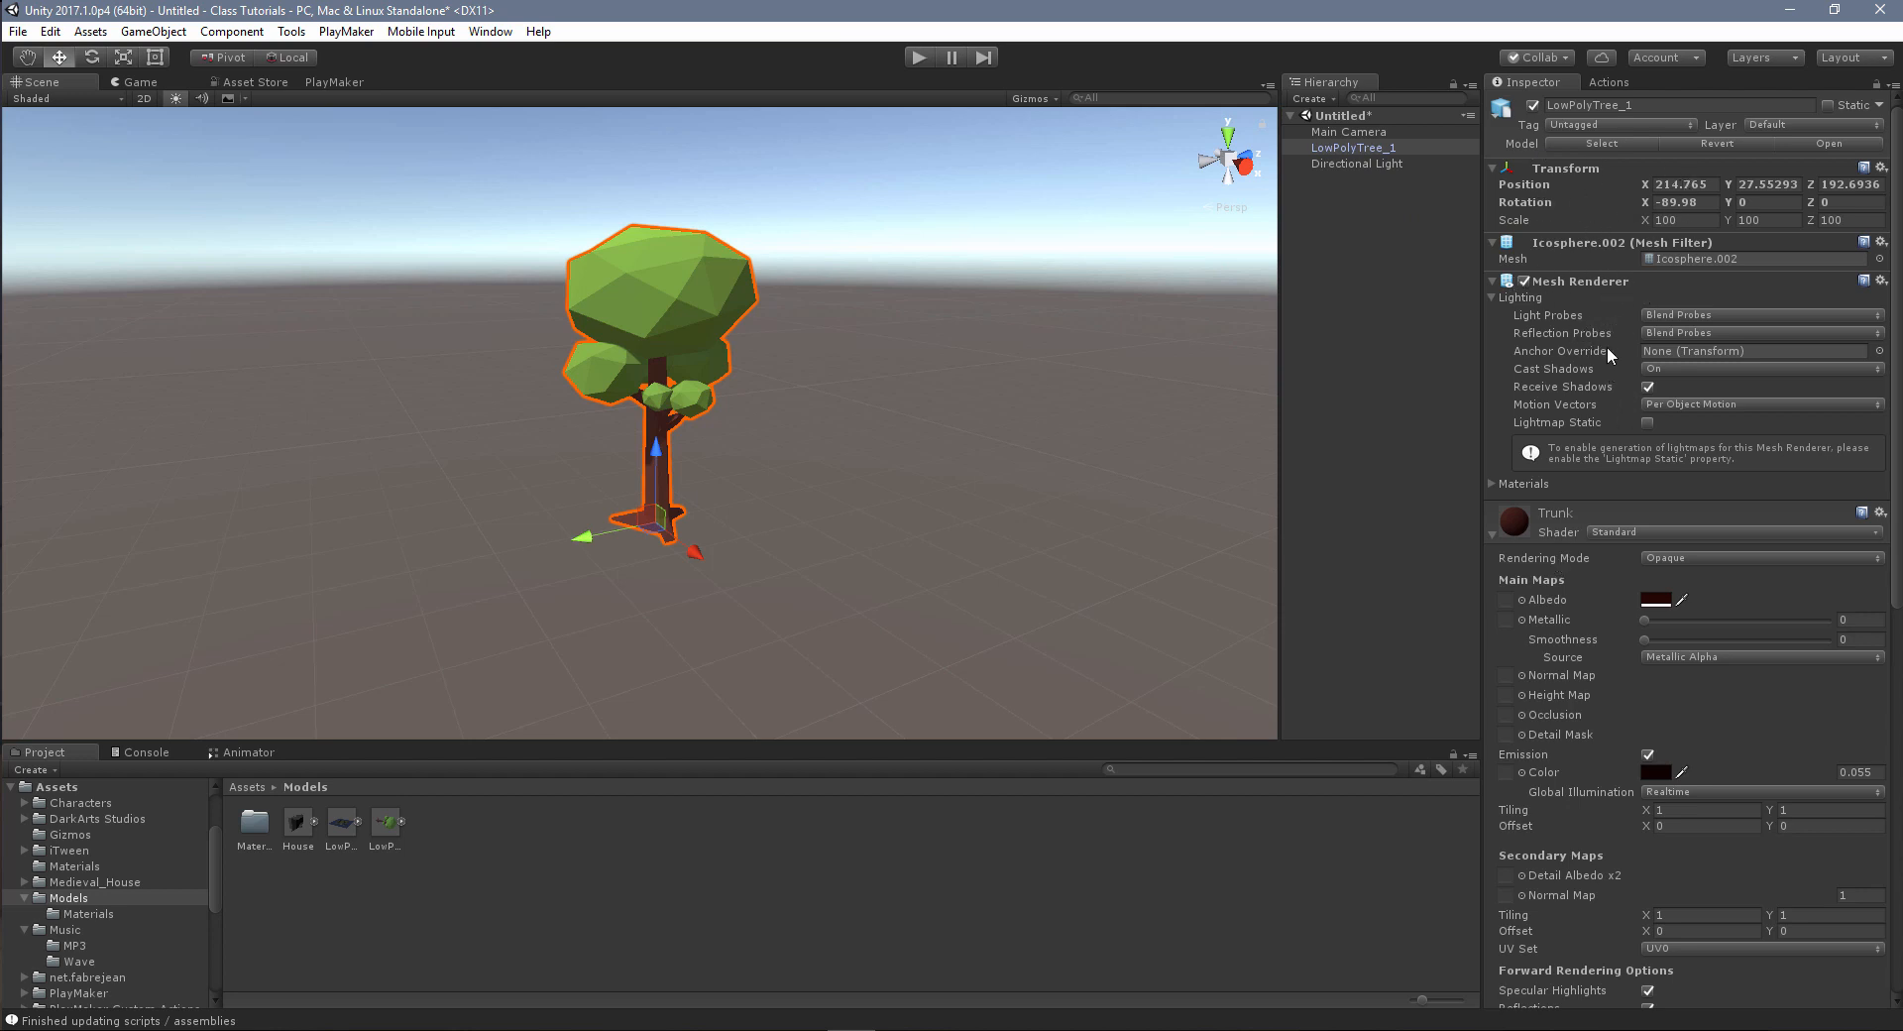
click(1491, 280)
click(1491, 243)
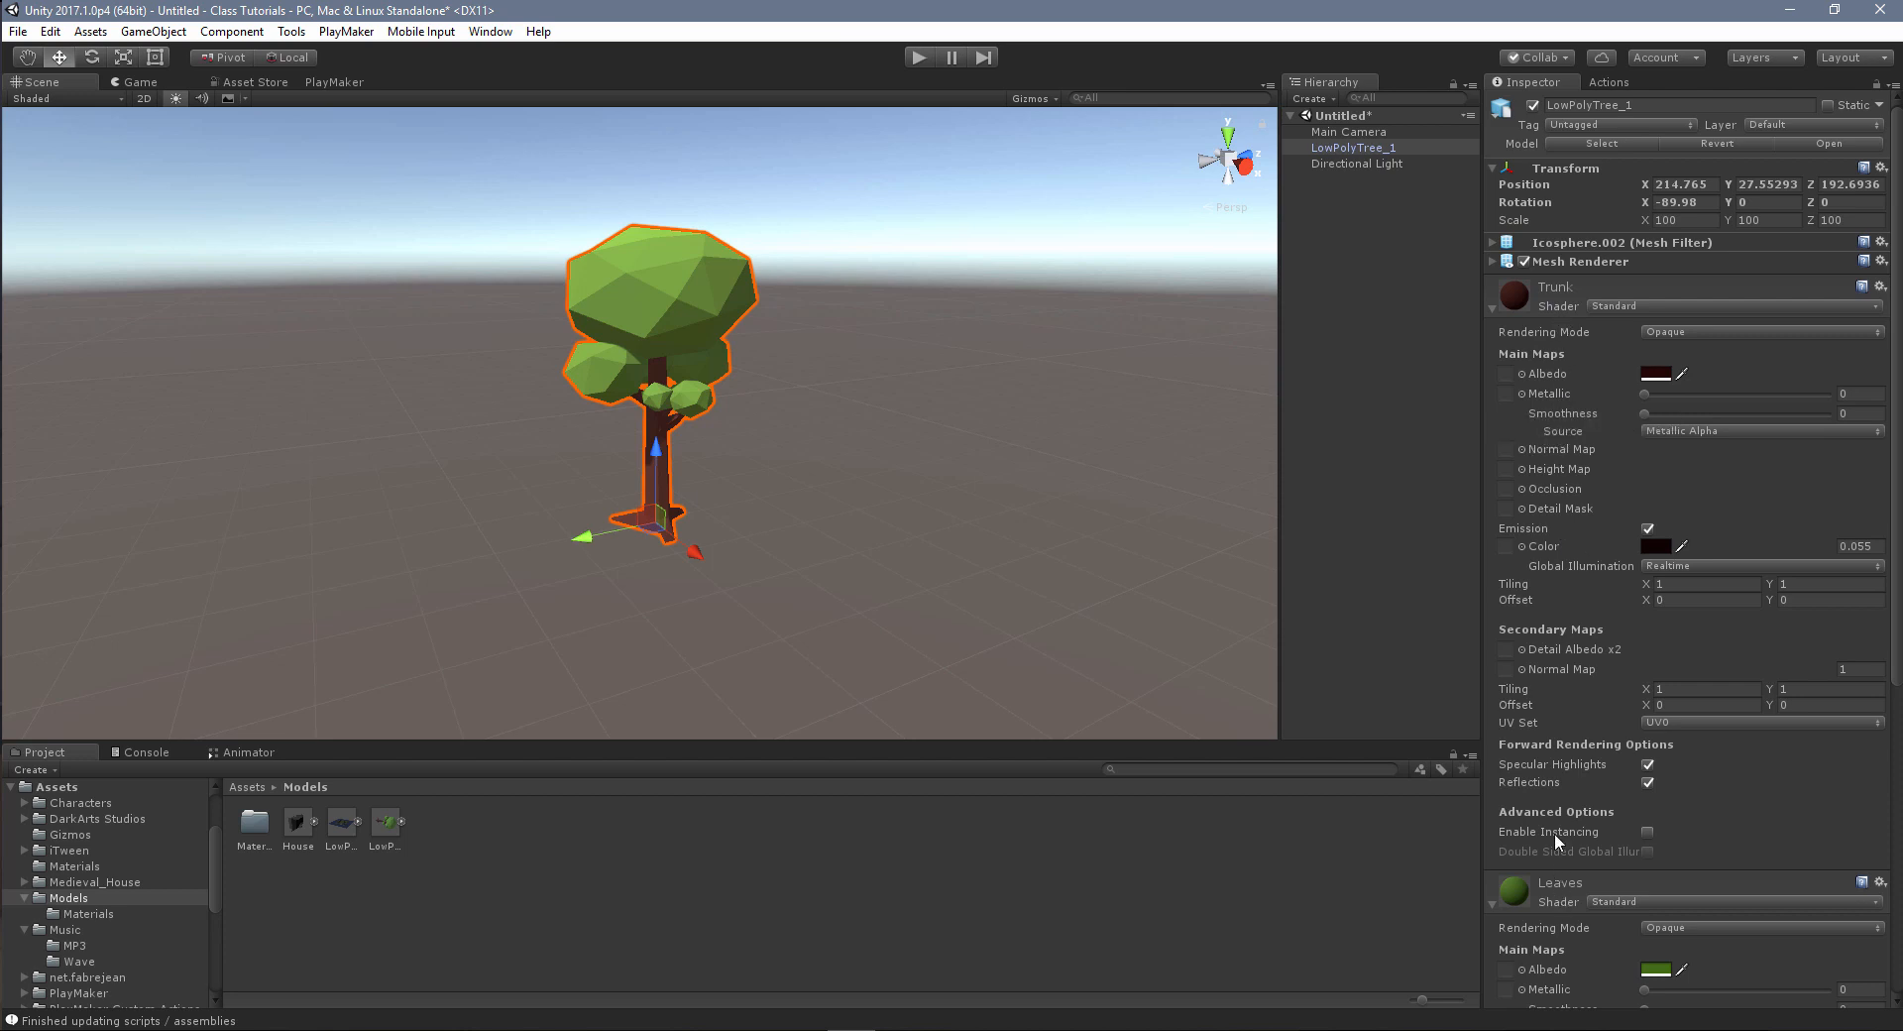
Step: Switch to Blender to view the tree's Leaves and Trunk material settings, and return to Unity
key(alt+Tab)
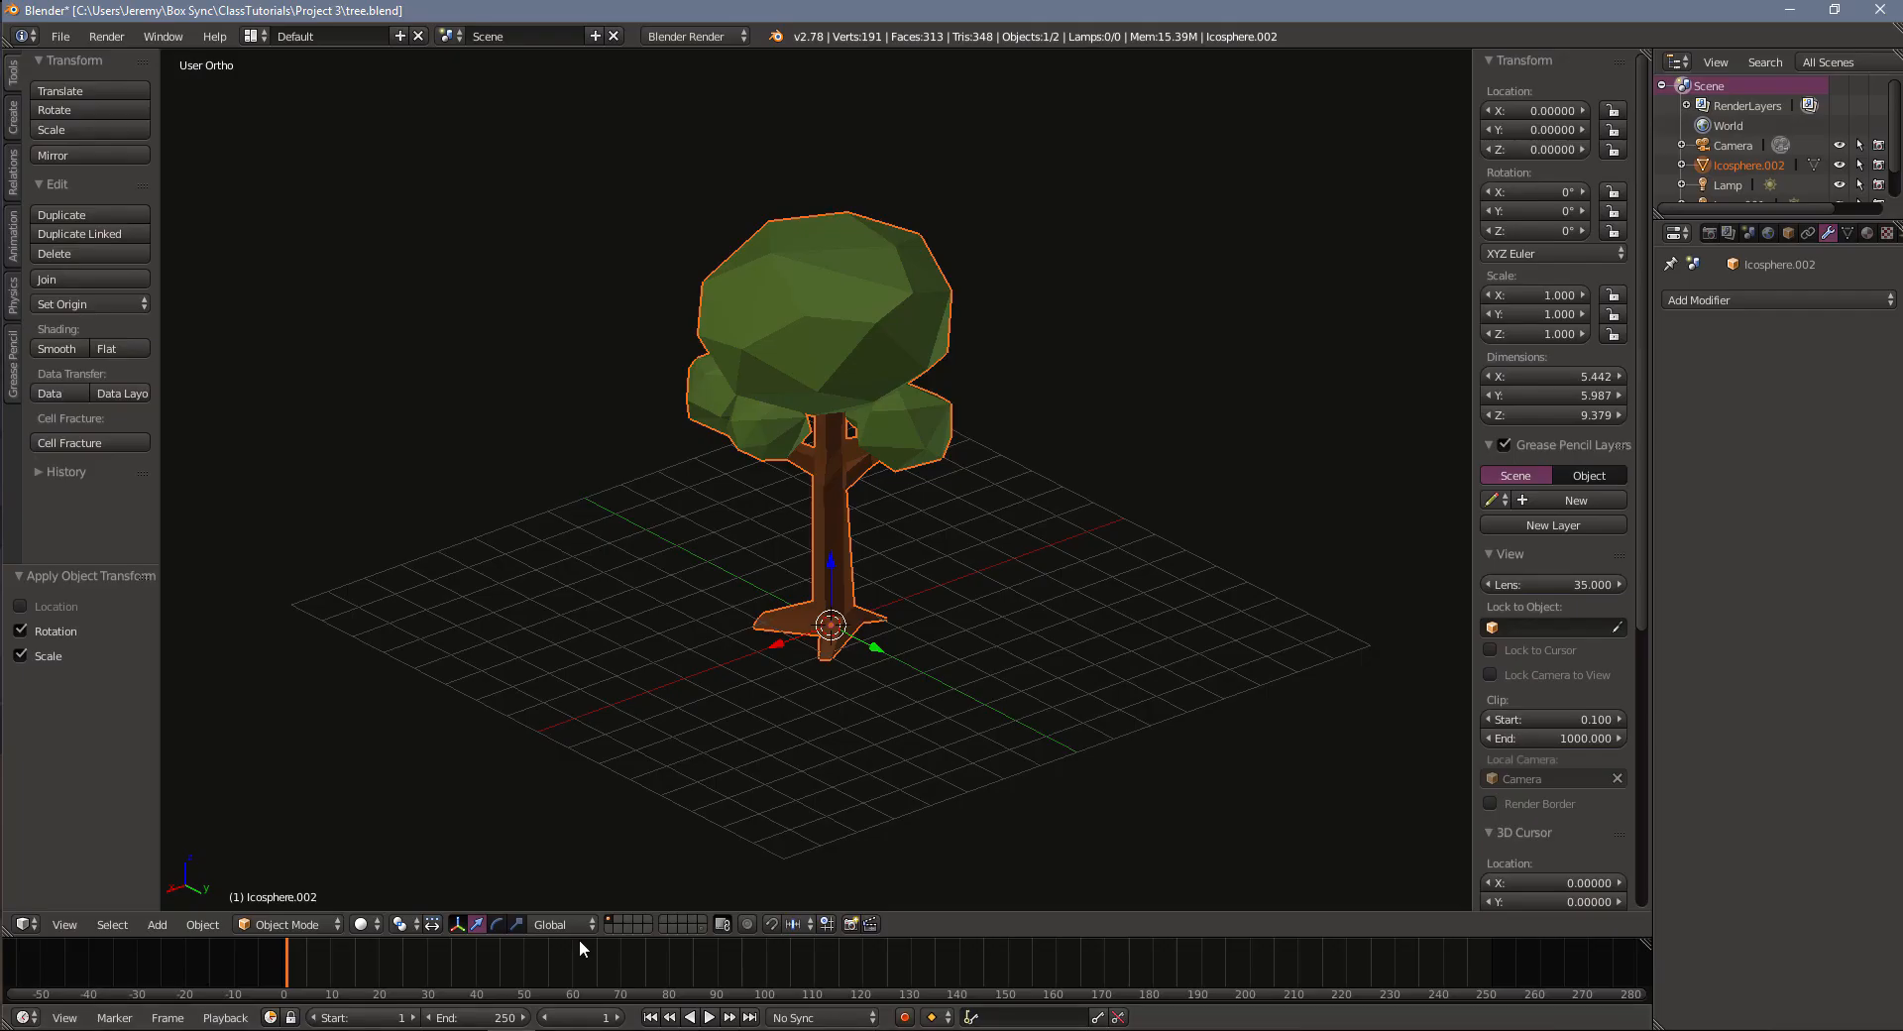
click(1867, 233)
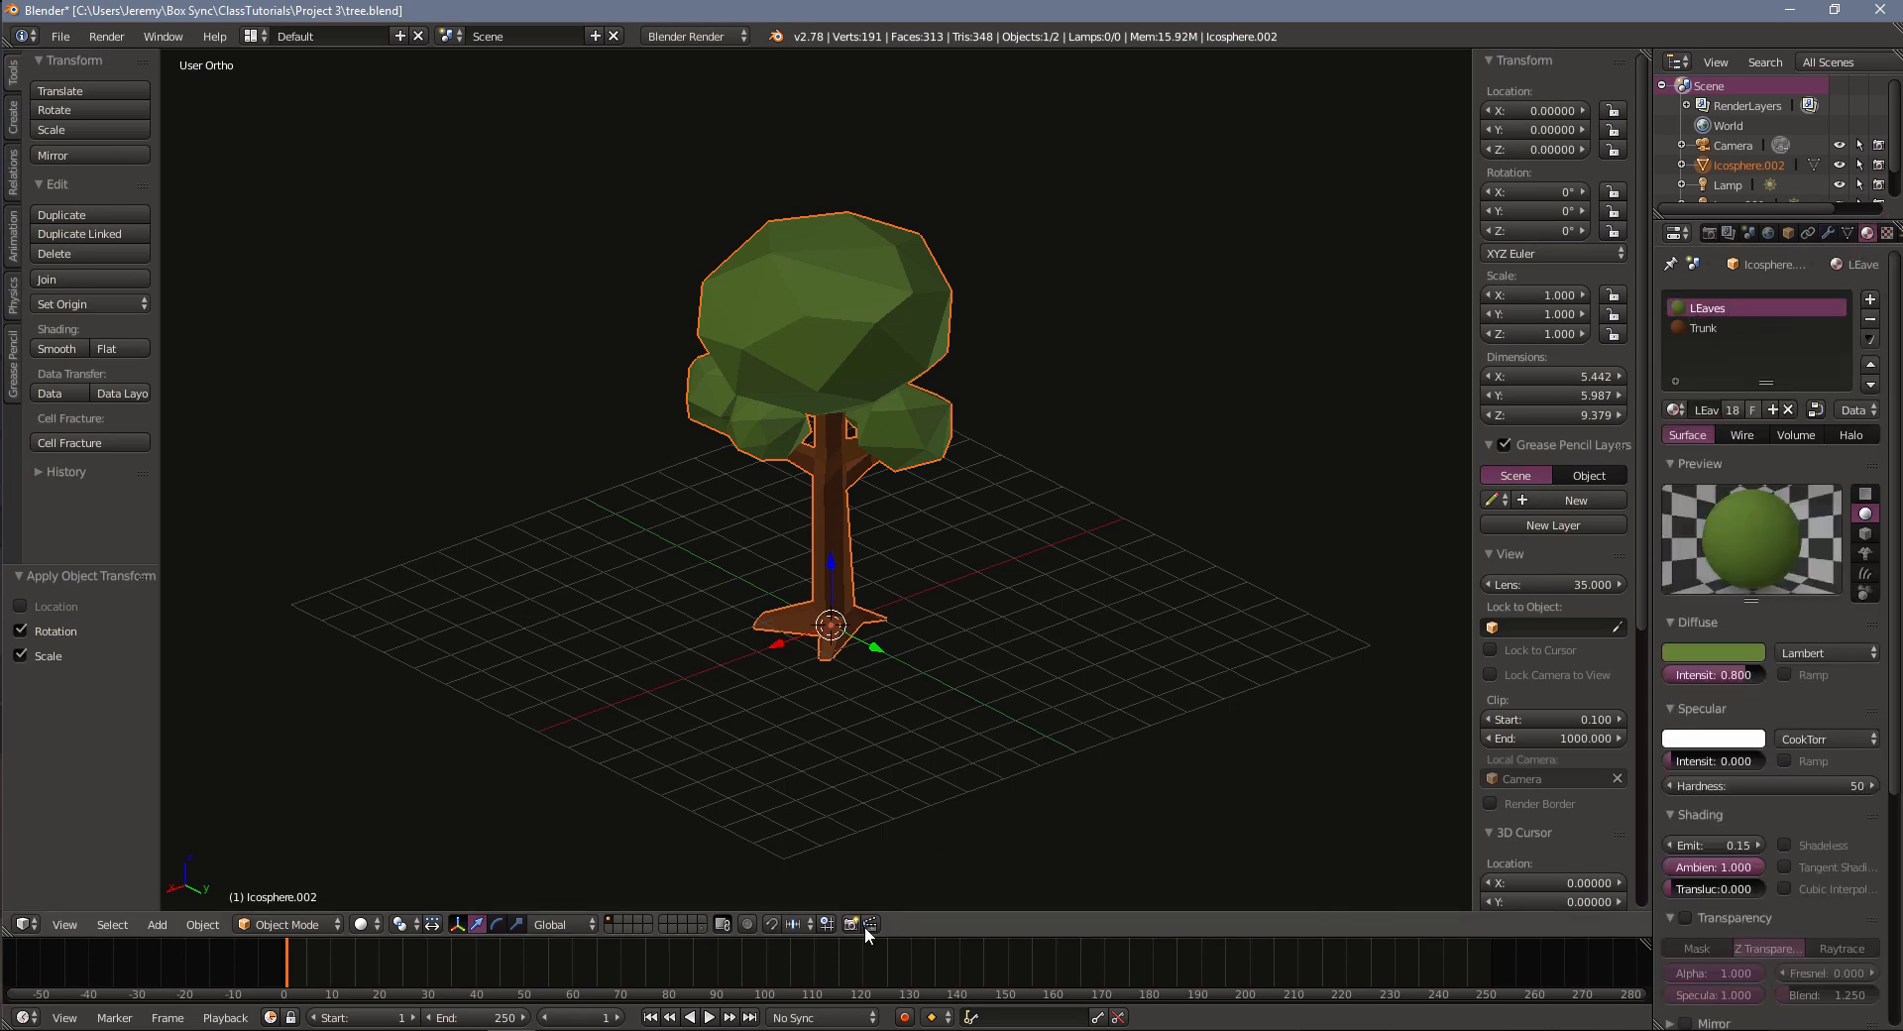
click(981, 977)
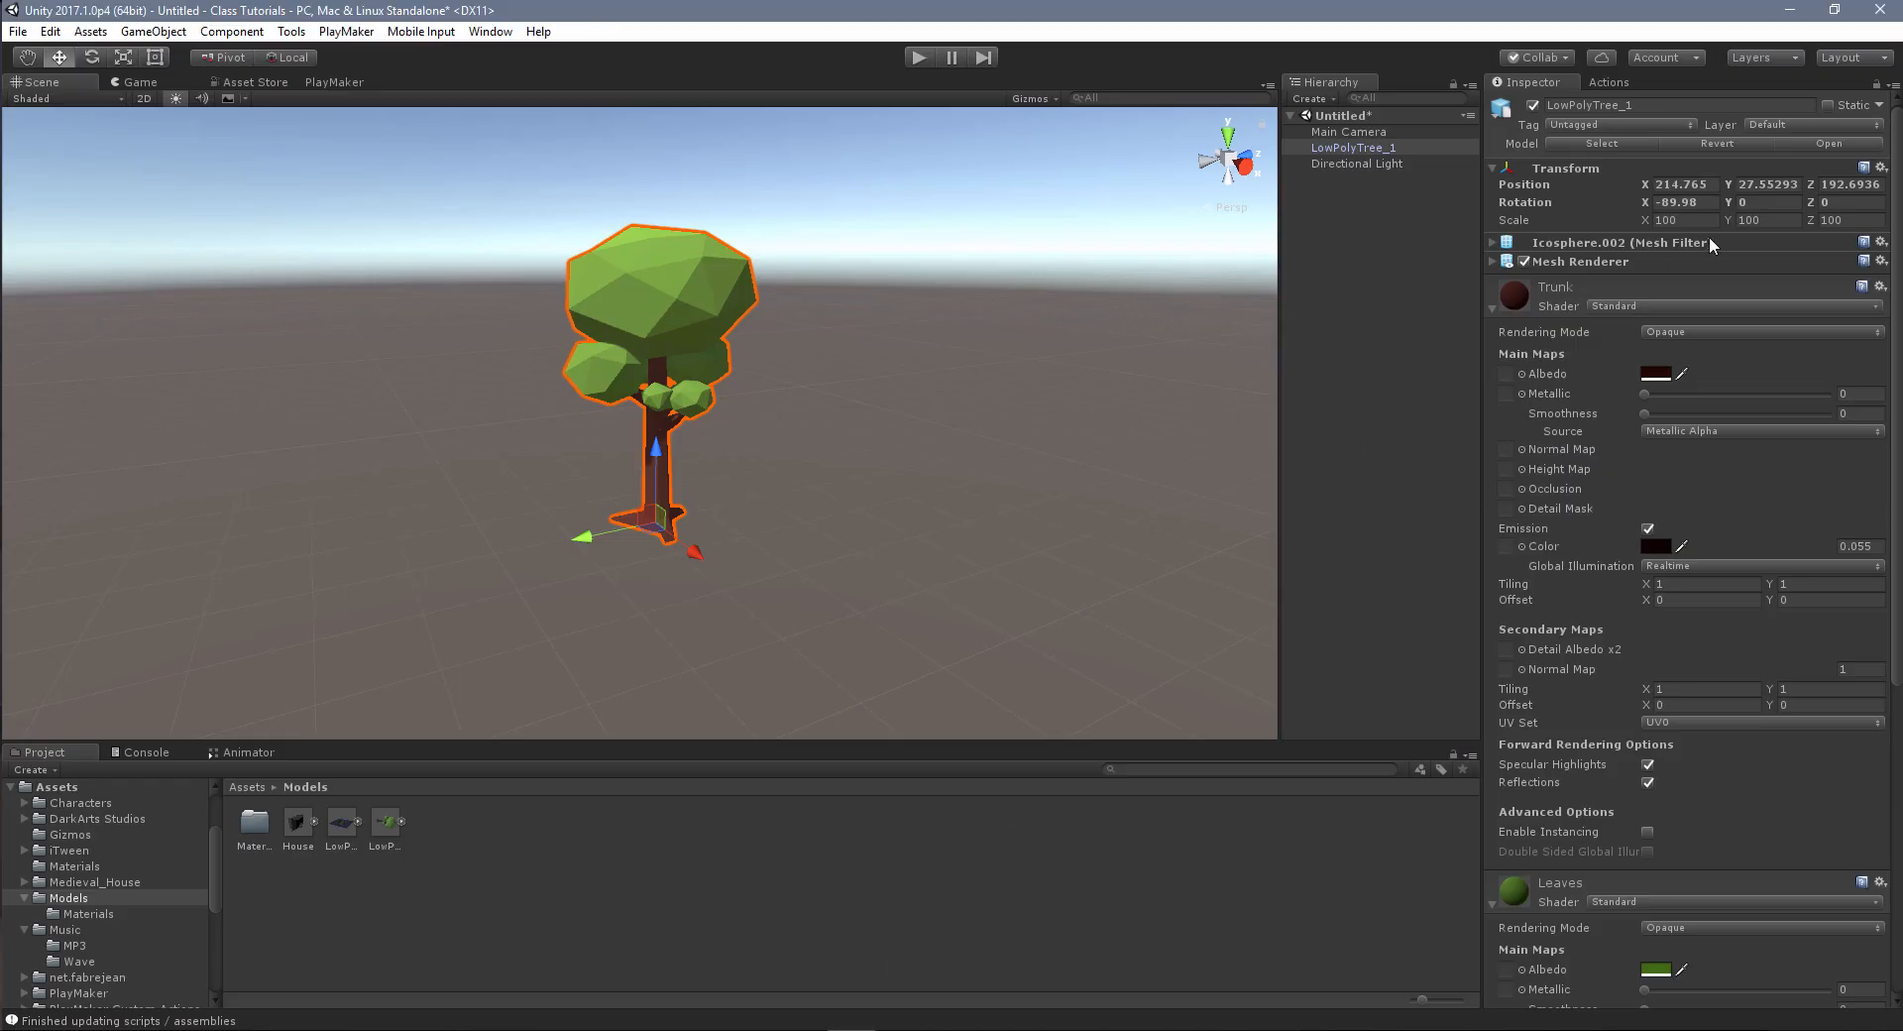
Step: Adjust the Trunk material's albedo to a dark reddish brown
click(1654, 375)
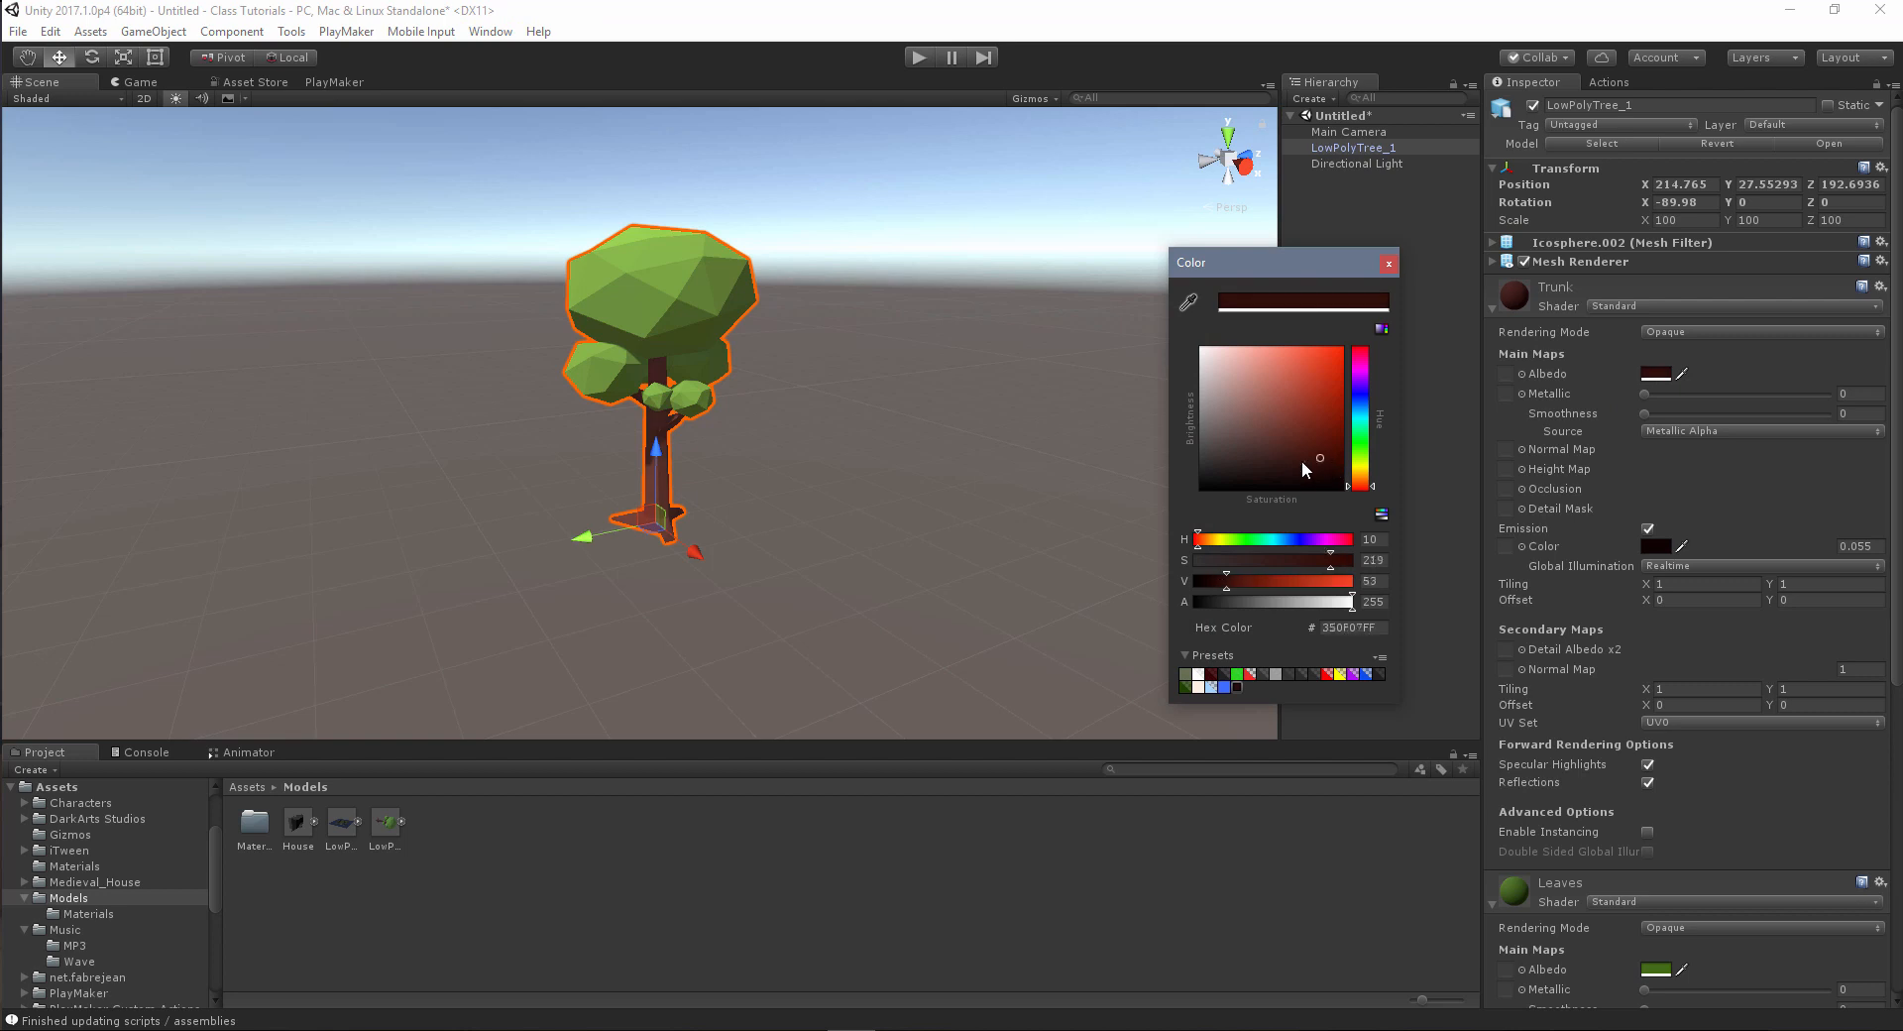
mouse_move(1301, 462)
mouse_down()
mouse_move(1281, 462)
mouse_move(1310, 407)
mouse_move(1304, 476)
mouse_move(1265, 465)
mouse_move(1323, 467)
mouse_up()
click(990, 470)
Step: View the tree up close from another angle and collapse the Trunk material's settings
alt+drag(905, 488, 869, 505)
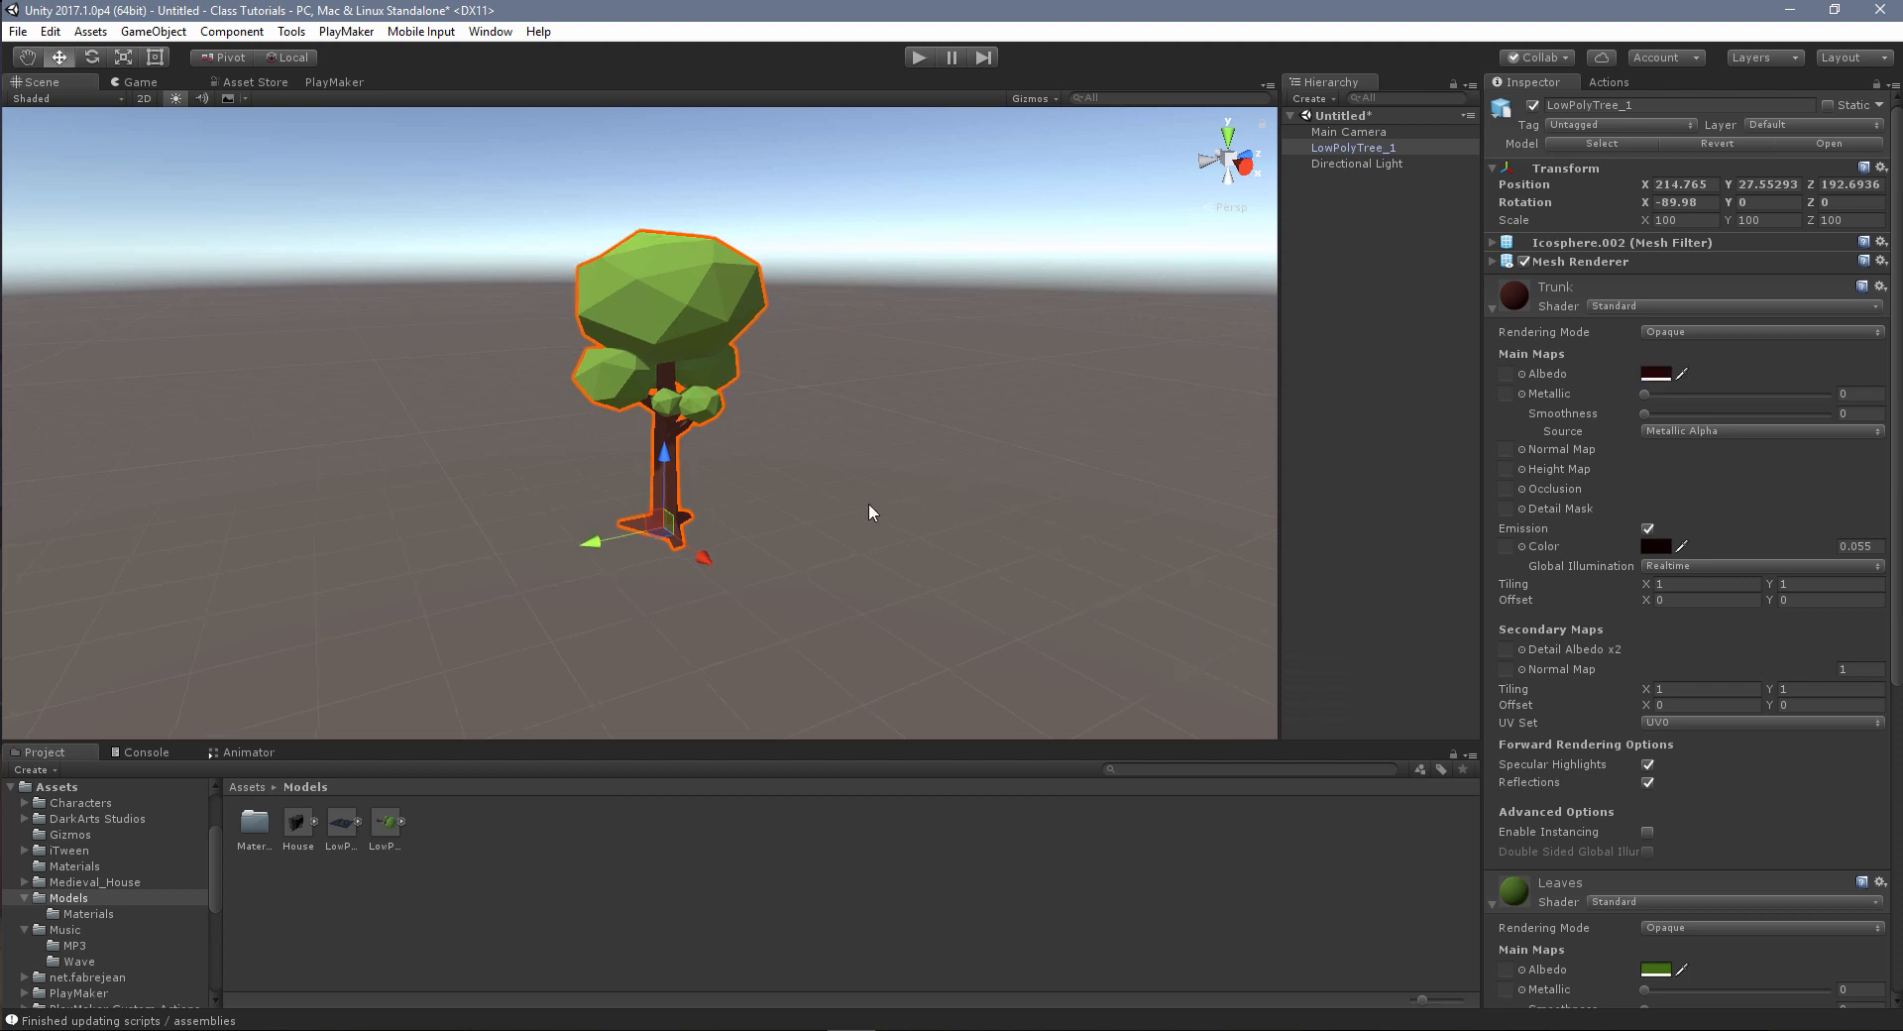
right_drag(869, 505, 951, 484)
middle_drag(950, 484, 1125, 484)
scroll(1059, 518, up, 4)
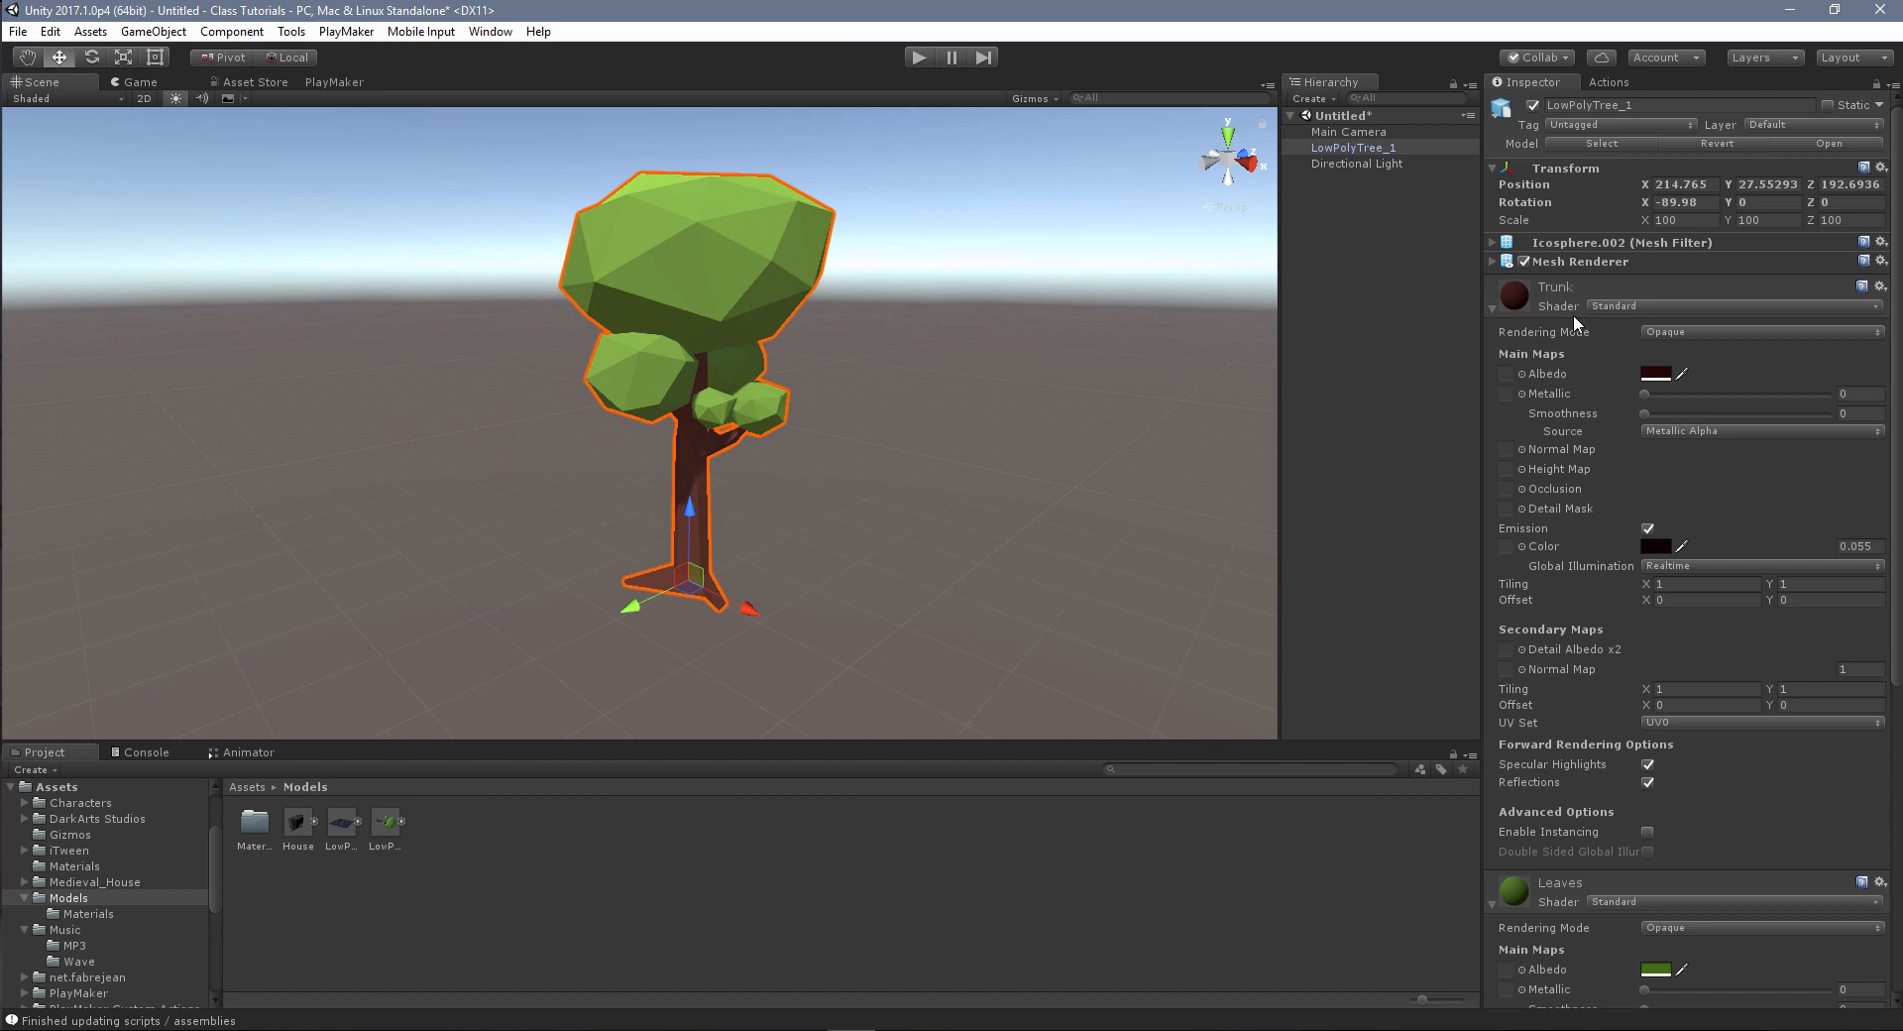
click(1493, 310)
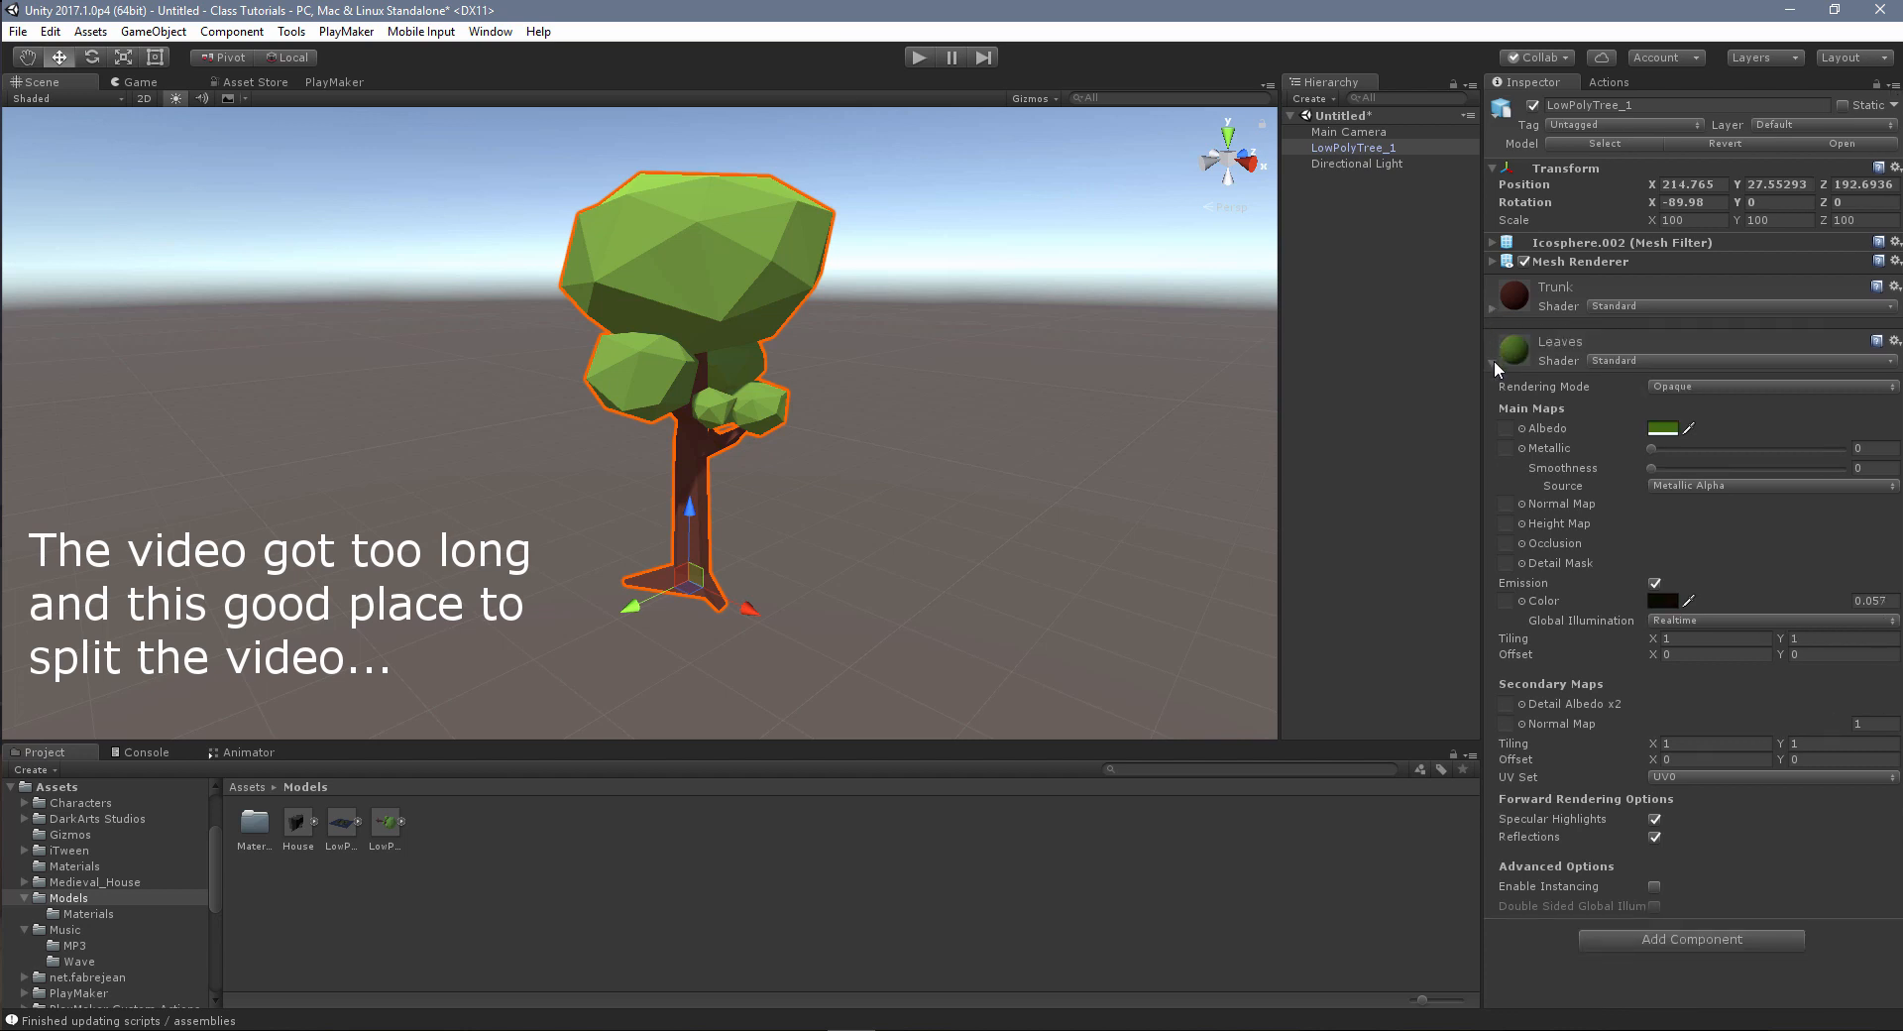